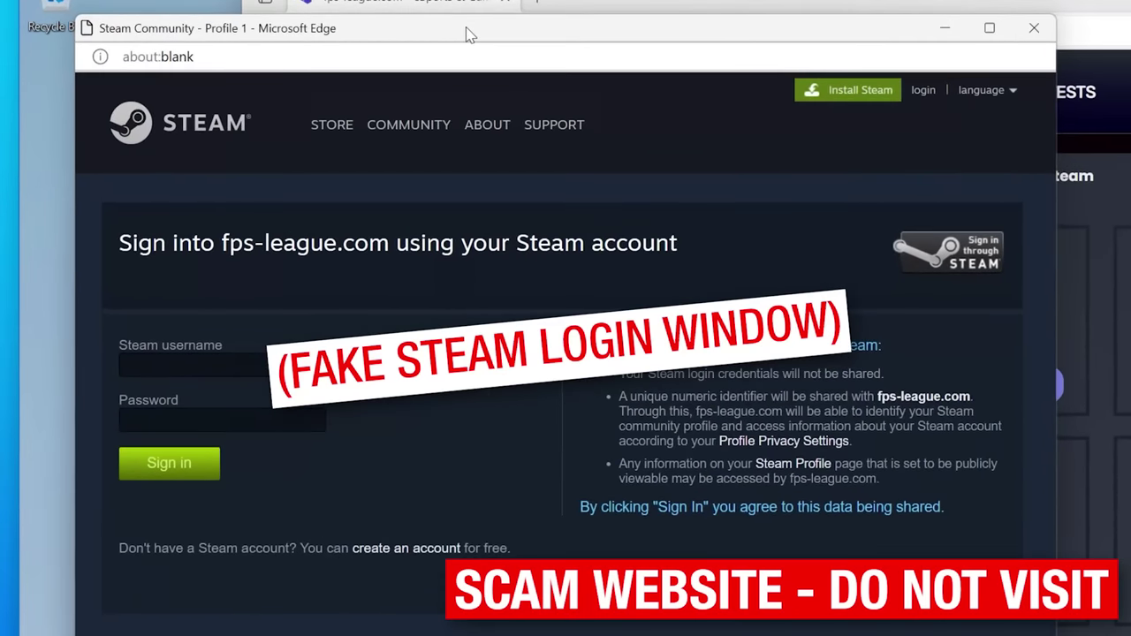
# On fps-league.com's CONTESTS voting page, vote for VISION, triggering the fake Steam Community popup
pyautogui.moveTo(469, 34); pyautogui.dragTo(479, 50)
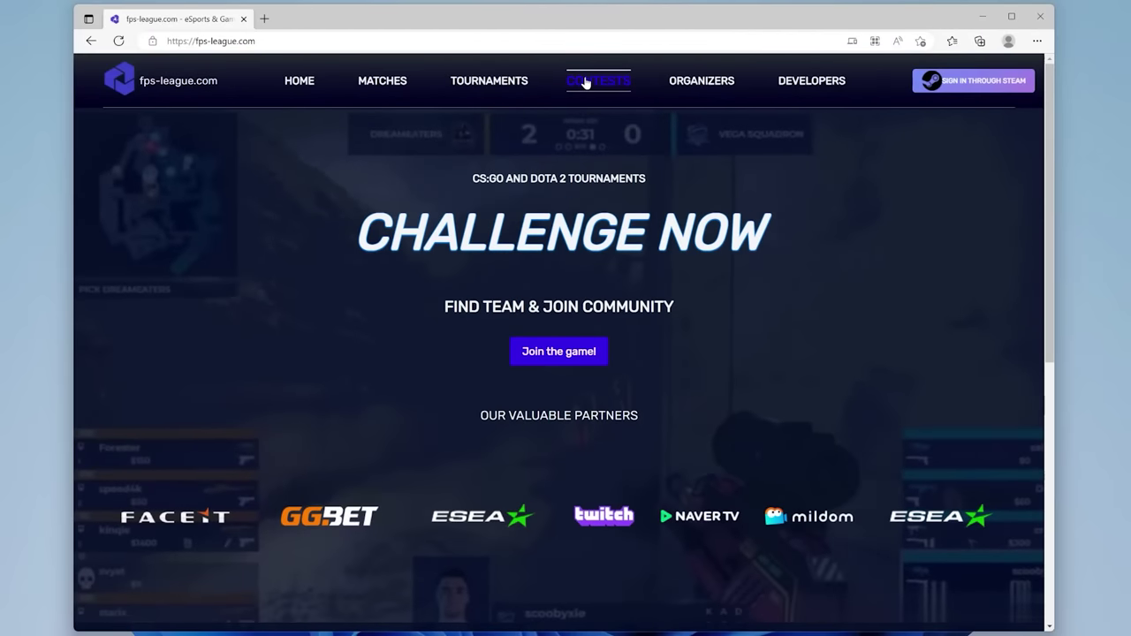
pyautogui.click(585, 81)
pyautogui.click(543, 270)
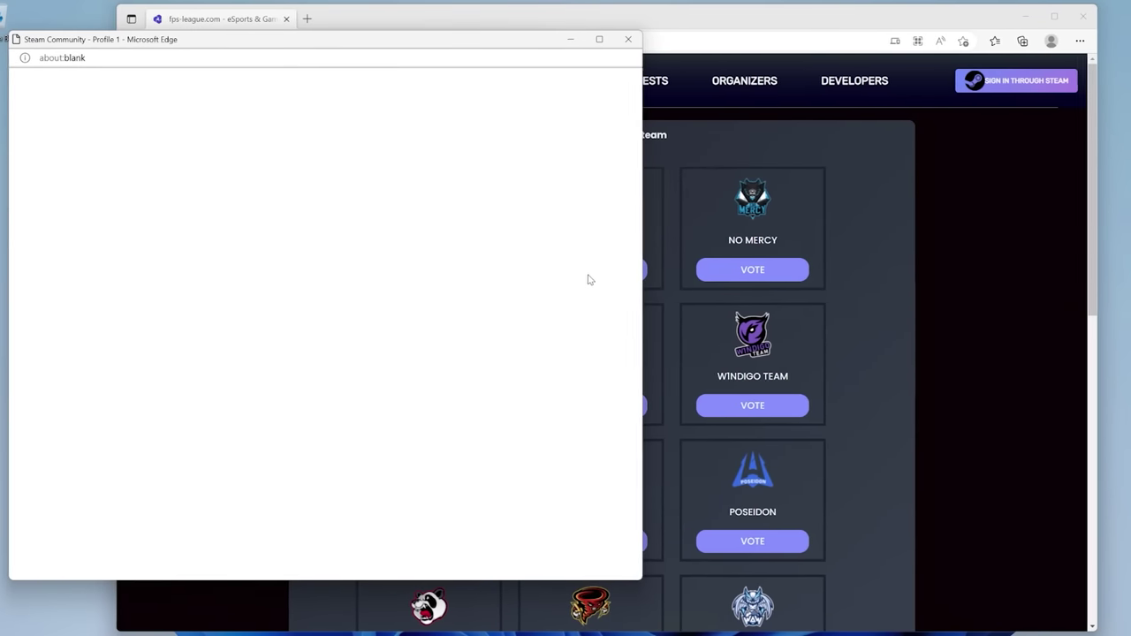
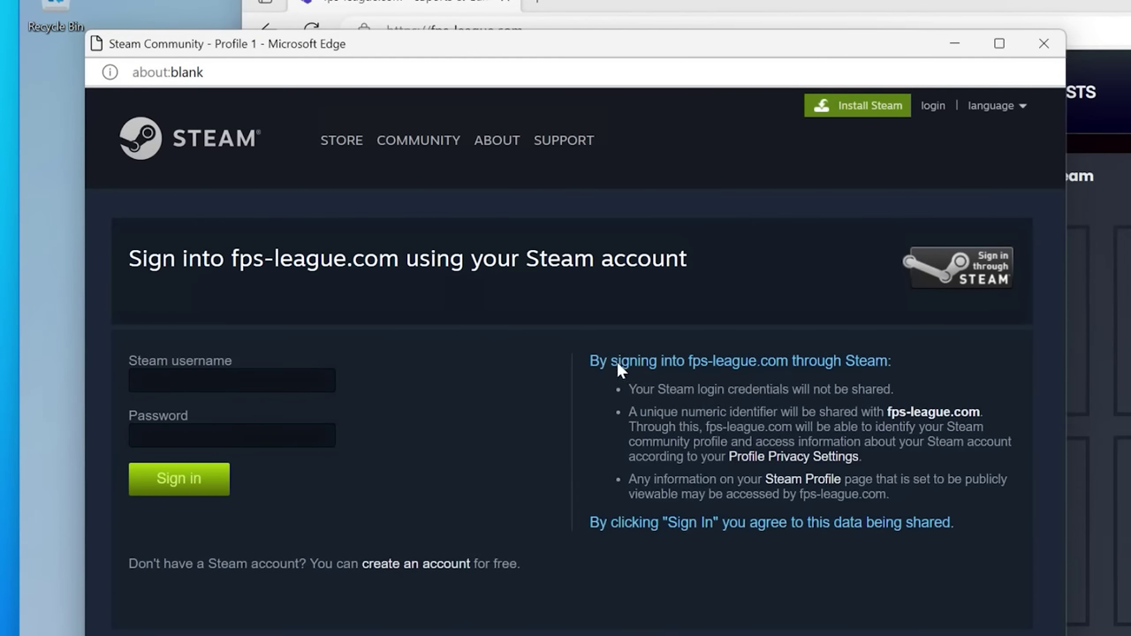
# Inspect the fake Steam popup's sign-in text and its blank about:blank address
pyautogui.moveTo(584, 354); pyautogui.dragTo(1000, 533)
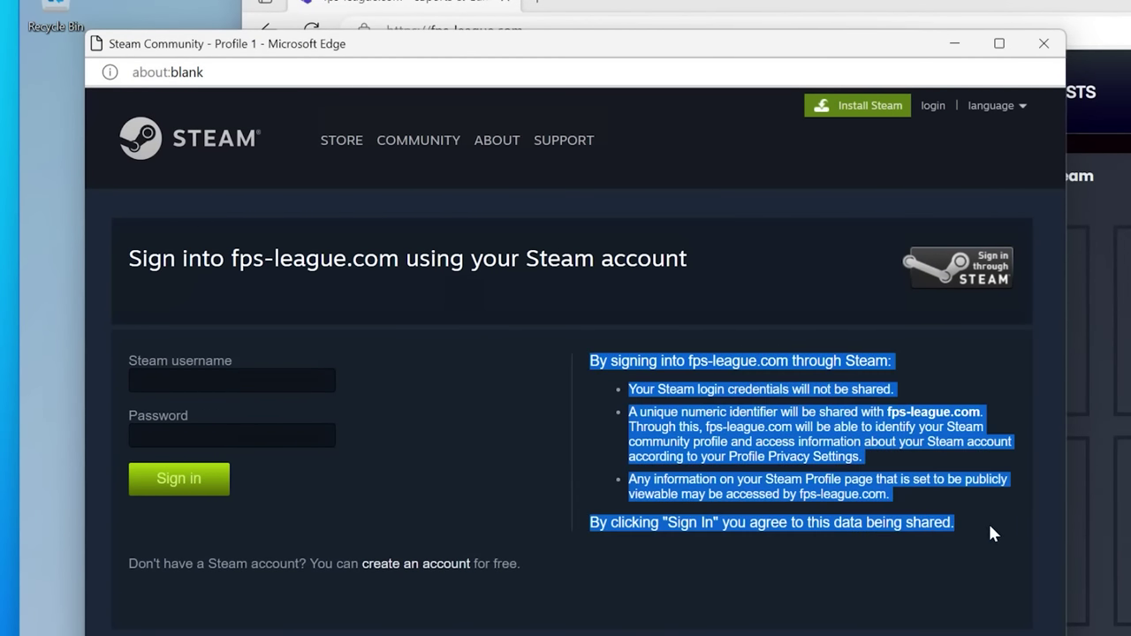
pyautogui.click(922, 429)
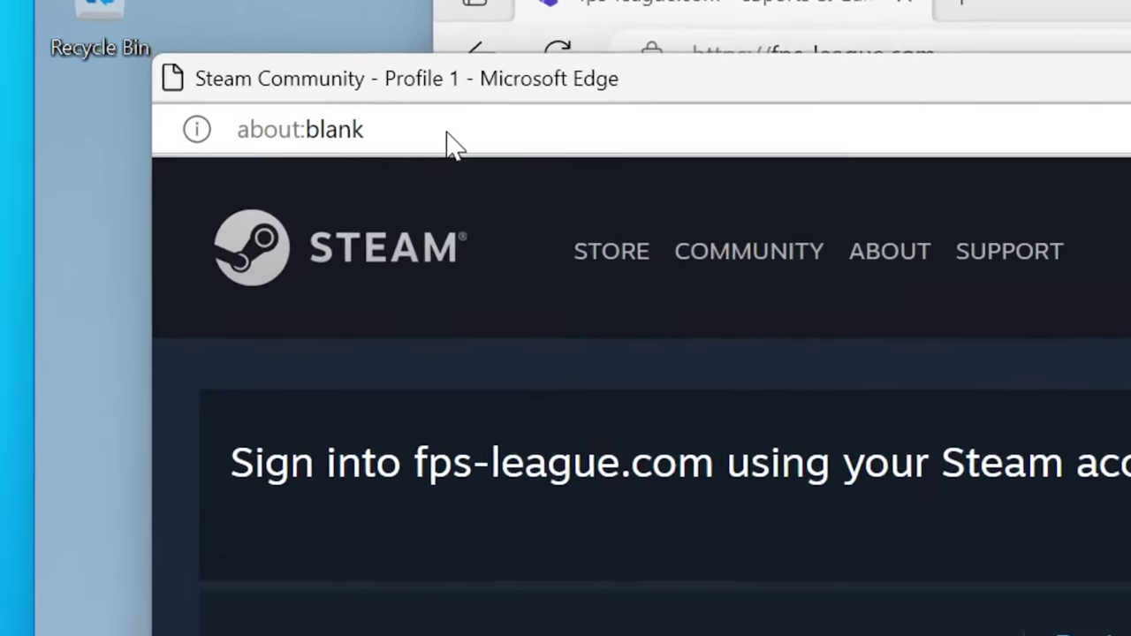
pyautogui.click(247, 75)
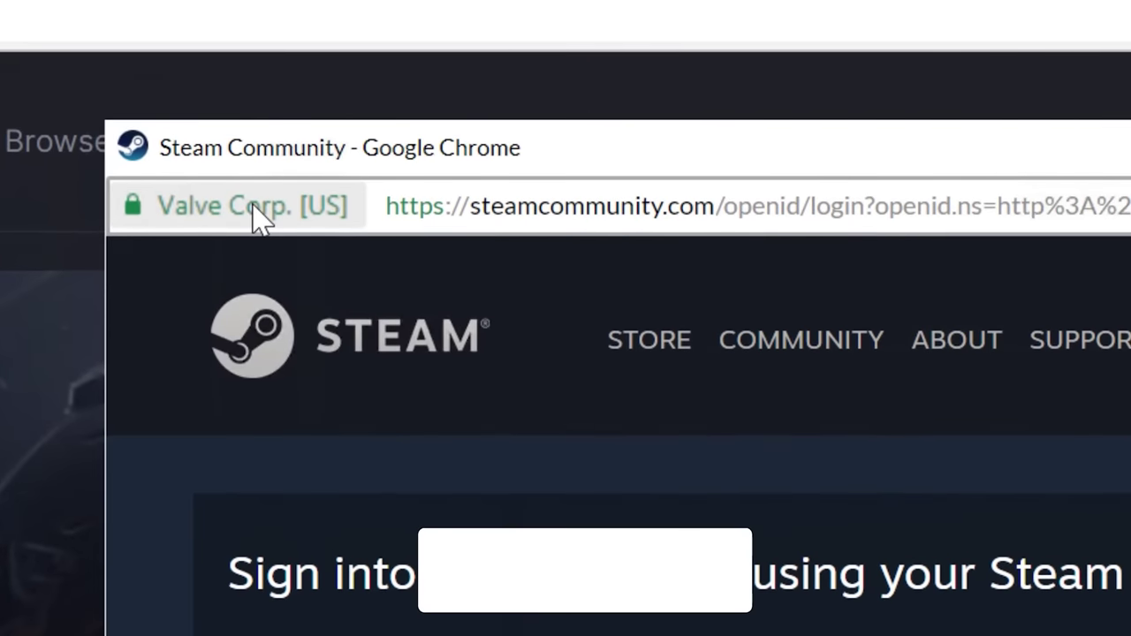
# Check the real Steam login window's address, then submit test credentials, which are rejected
pyautogui.click(537, 212)
pyautogui.click(537, 213)
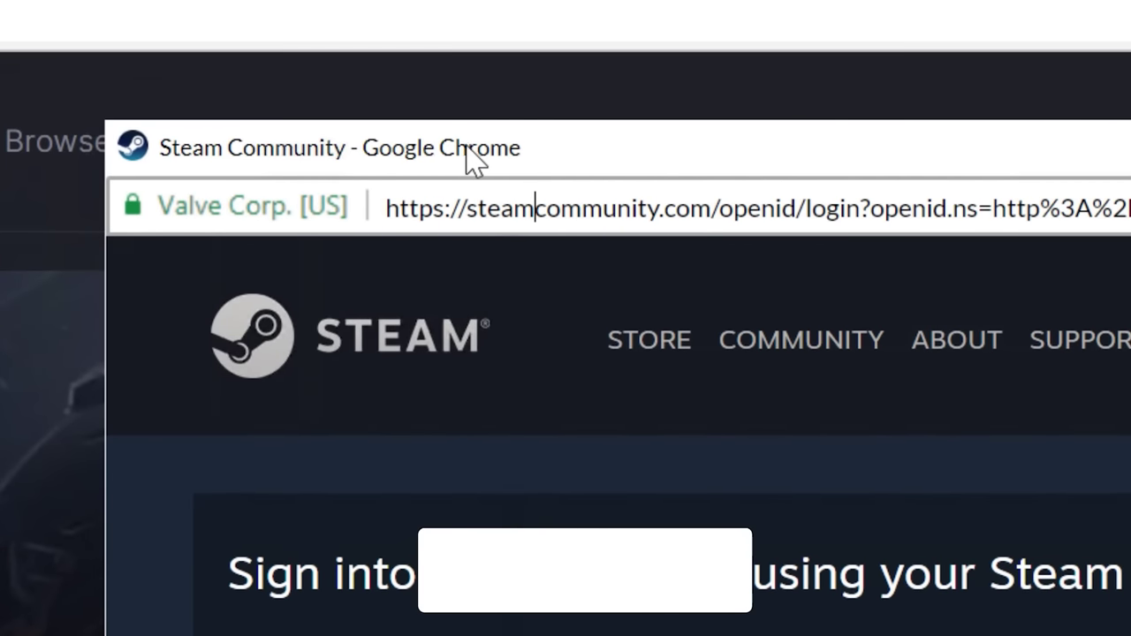
pyautogui.moveTo(466, 149); pyautogui.dragTo(450, 162)
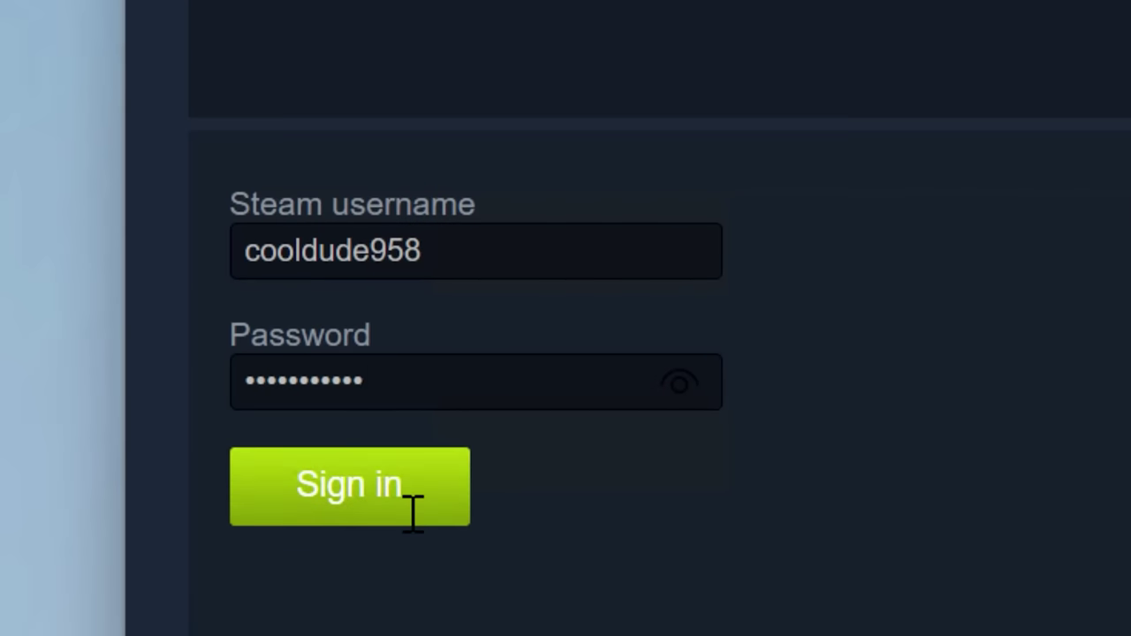
pyautogui.click(413, 536)
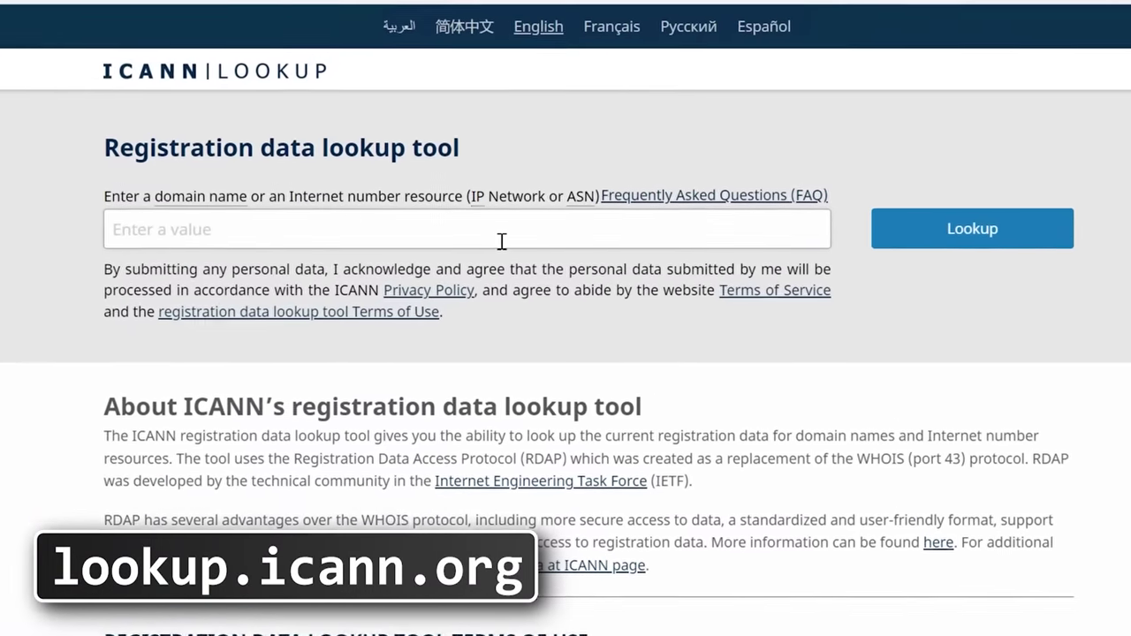
# Look up fps-league in ICANN Lookup and highlight its 2023-02-17 creation date
pyautogui.click(501, 240)
pyautogui.write('fps-league.com')
pyautogui.press('Return')
pyautogui.scroll(-5, 501, 336)
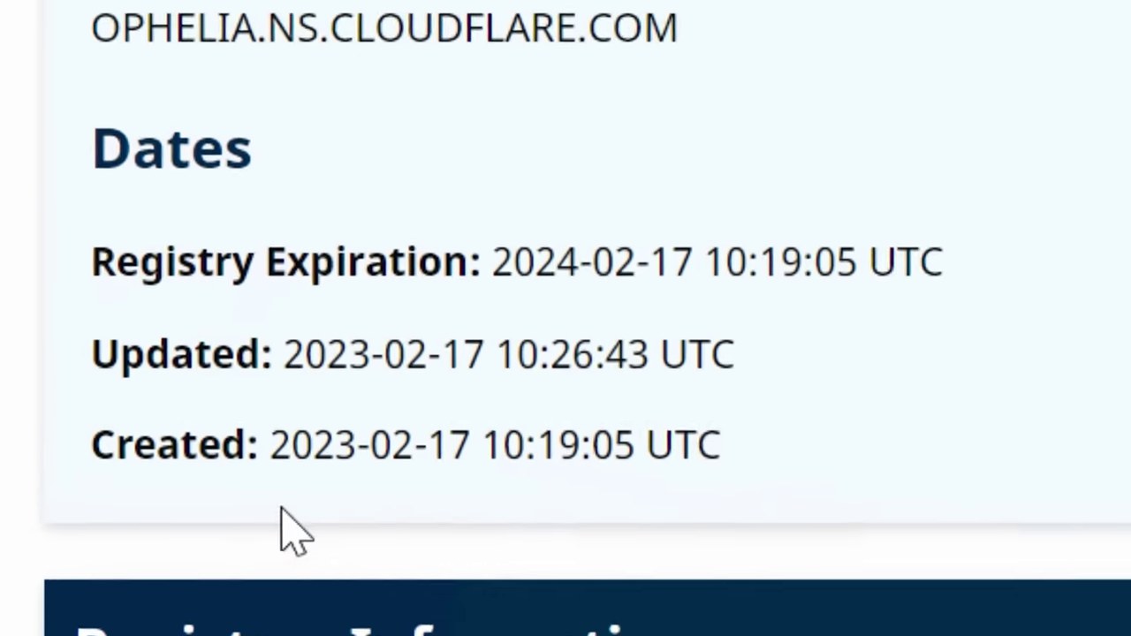
pyautogui.moveTo(276, 447); pyautogui.dragTo(481, 450)
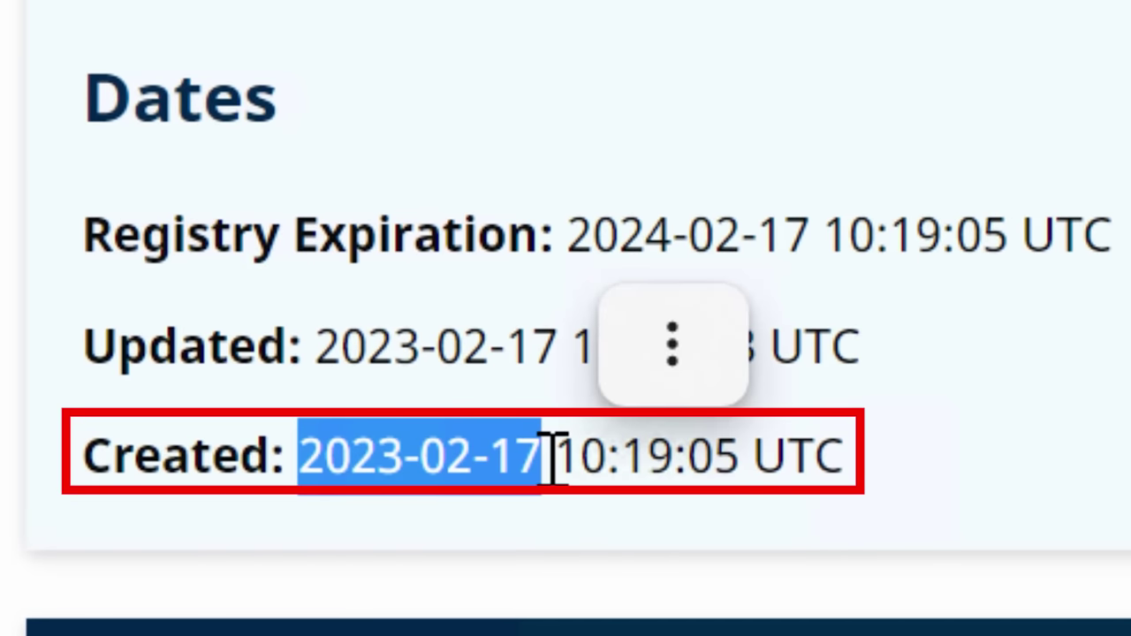
pyautogui.click(551, 463)
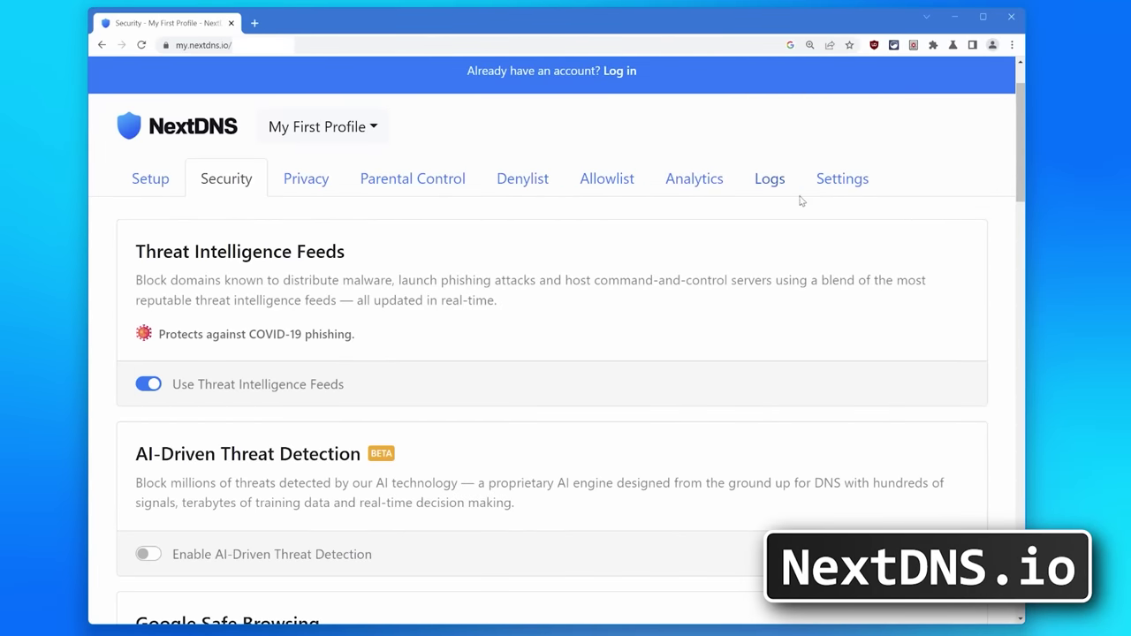
# Scroll to Block Newly Registered Domains and highlight its sentence about domains under 30 days old
pyautogui.moveTo(1023, 110); pyautogui.dragTo(1016, 363)
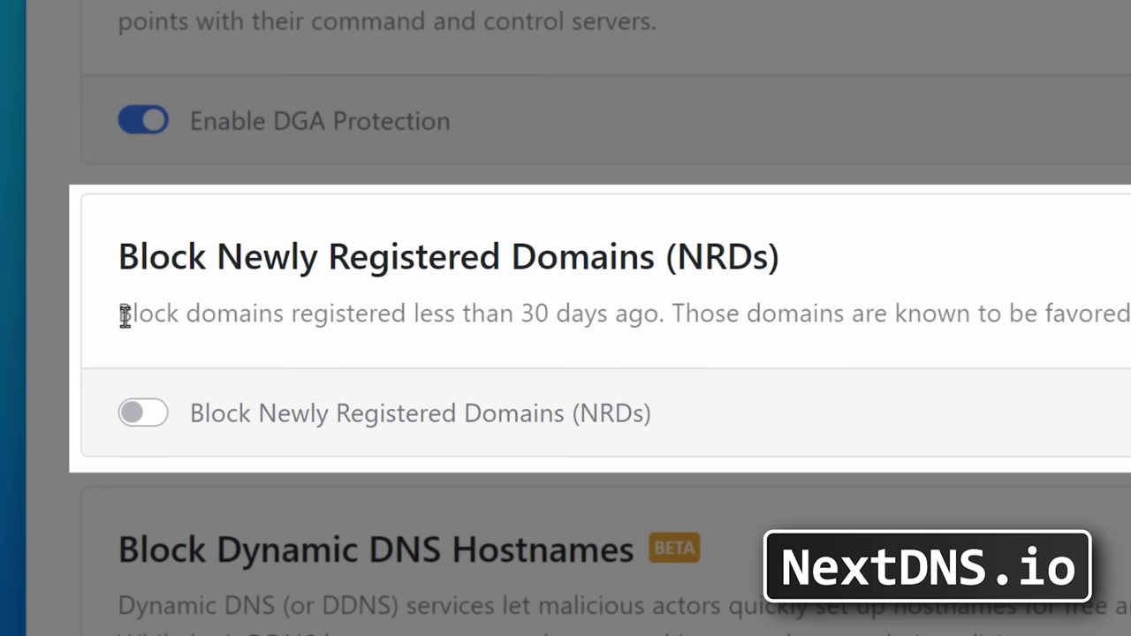
pyautogui.moveTo(125, 316); pyautogui.dragTo(669, 348)
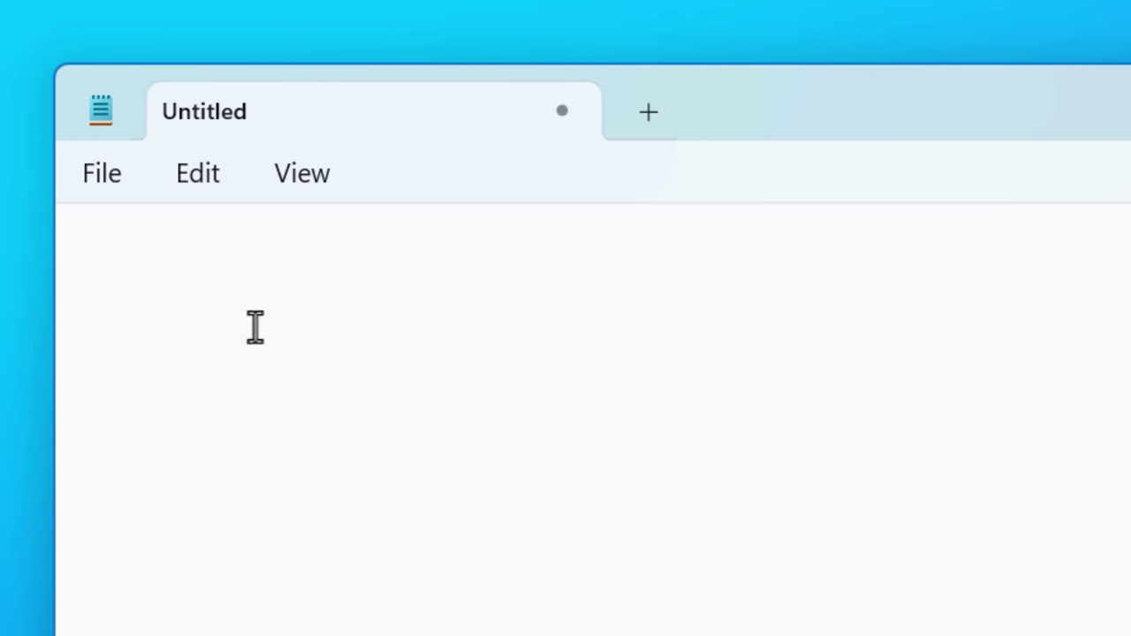
pyautogui.write('https://example.com')
pyautogui.click(236, 447)
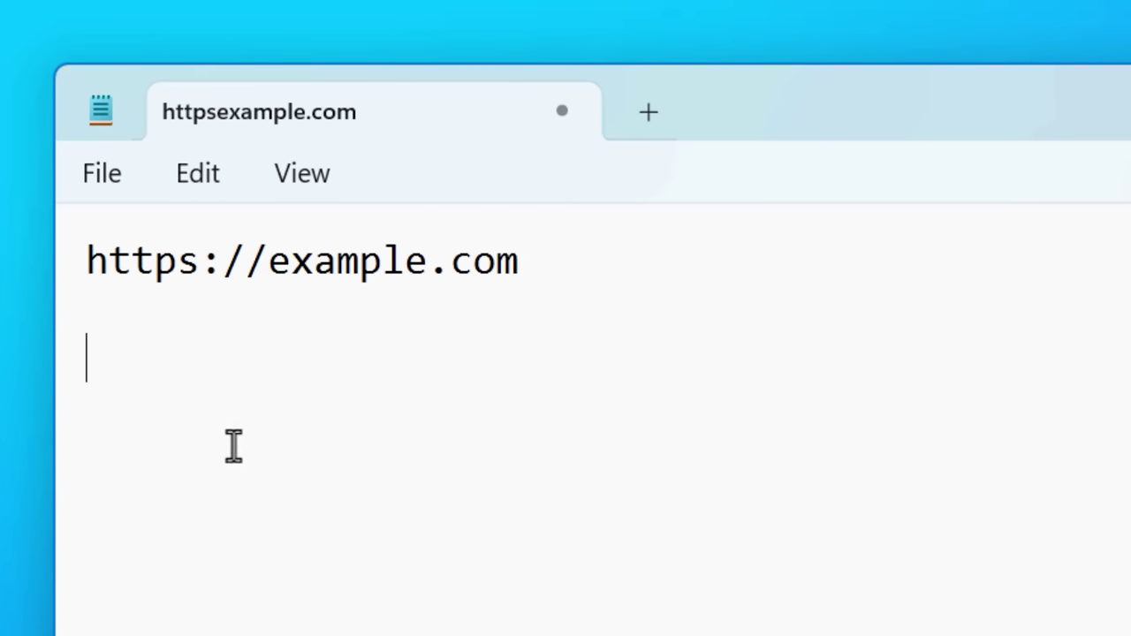
pyautogui.write('It')
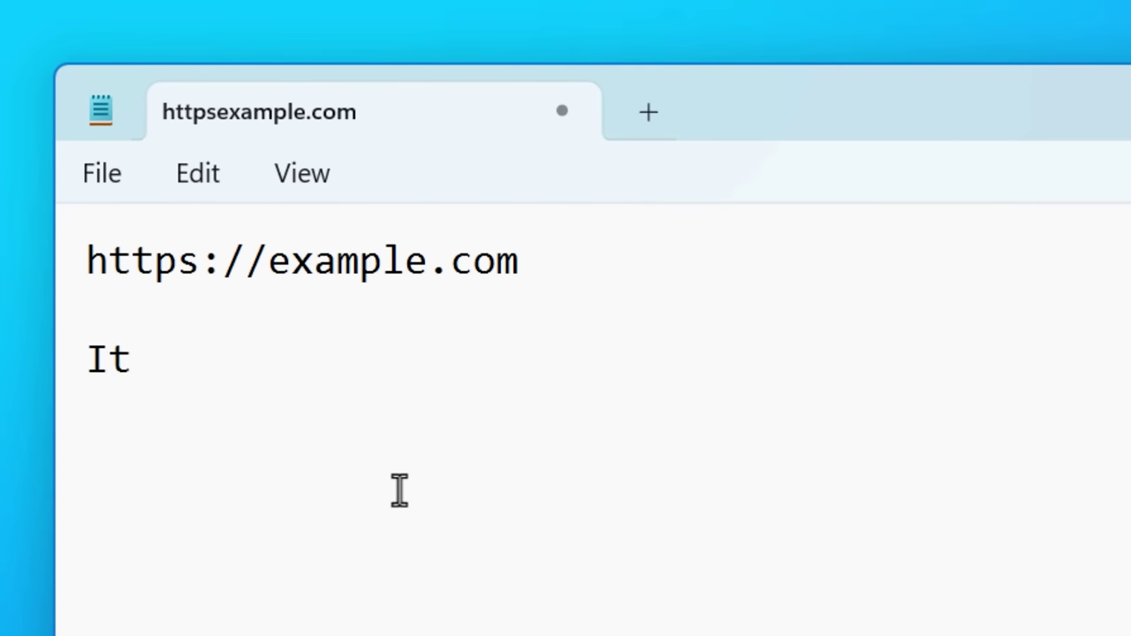
pyautogui.write(' is a Steam phishi')
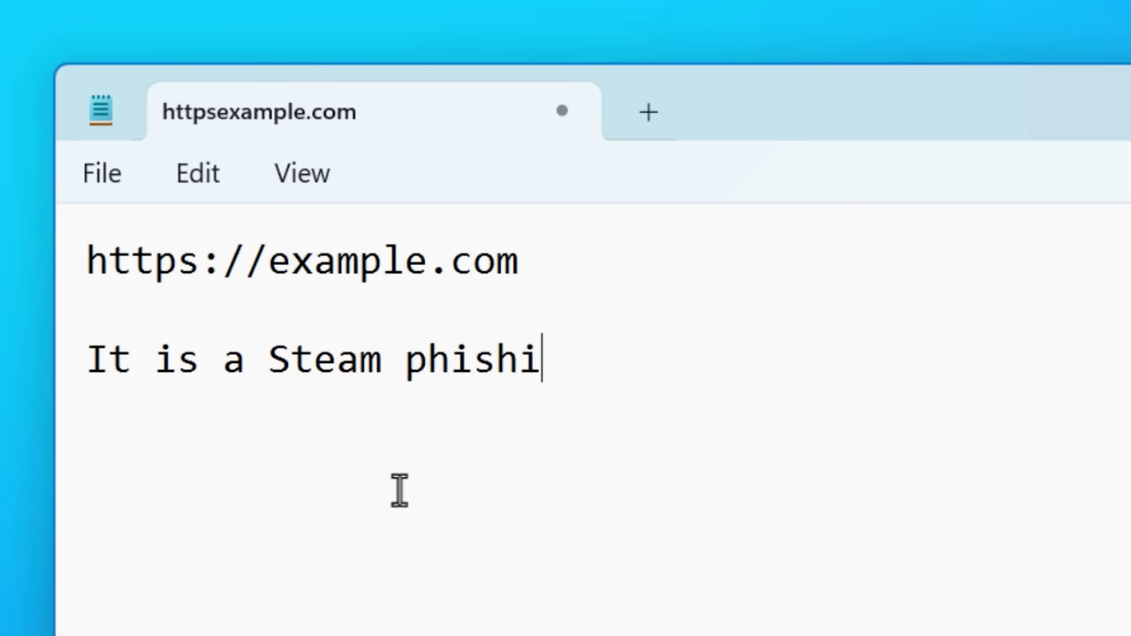
pyautogui.write('ng site. Clicking')
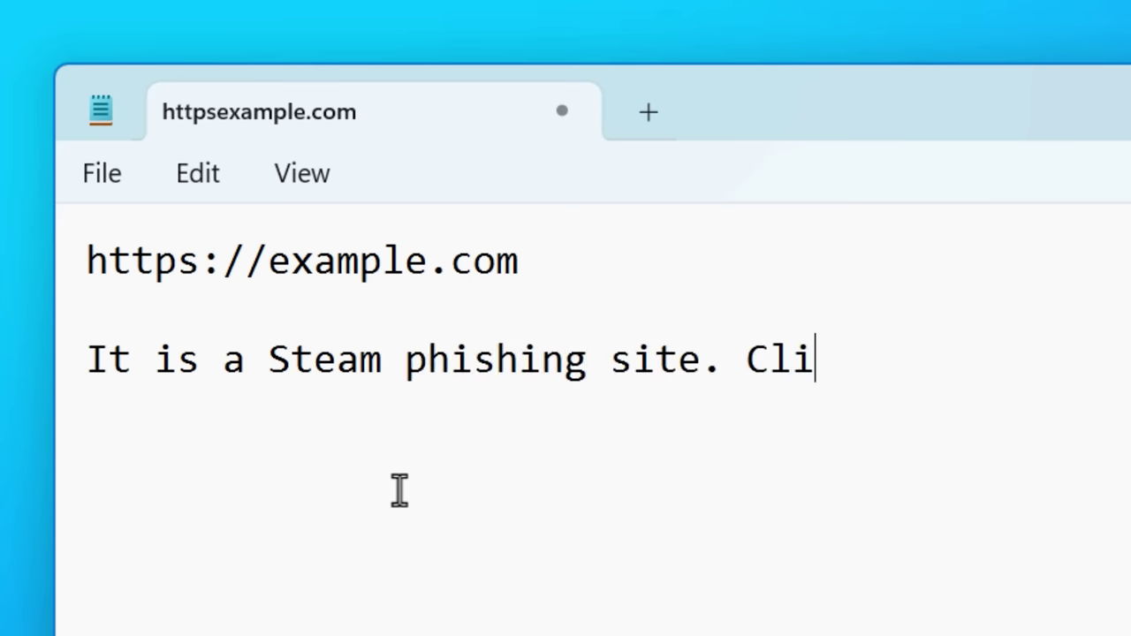
pyautogui.write(' "Sign In Through ')
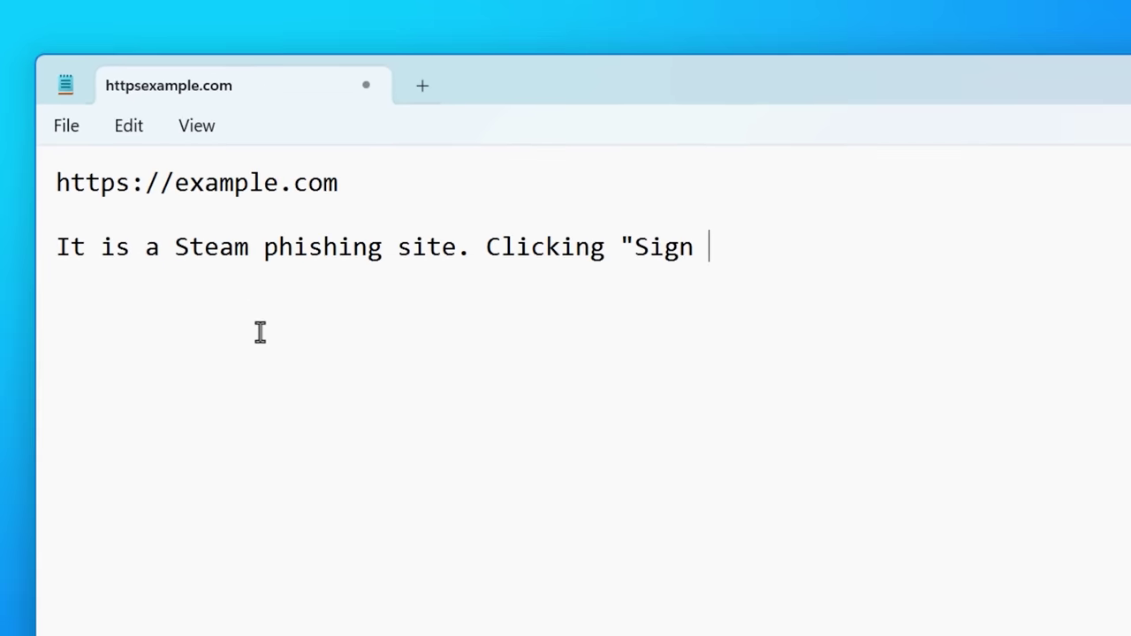
pyautogui.write('Steam" at the')
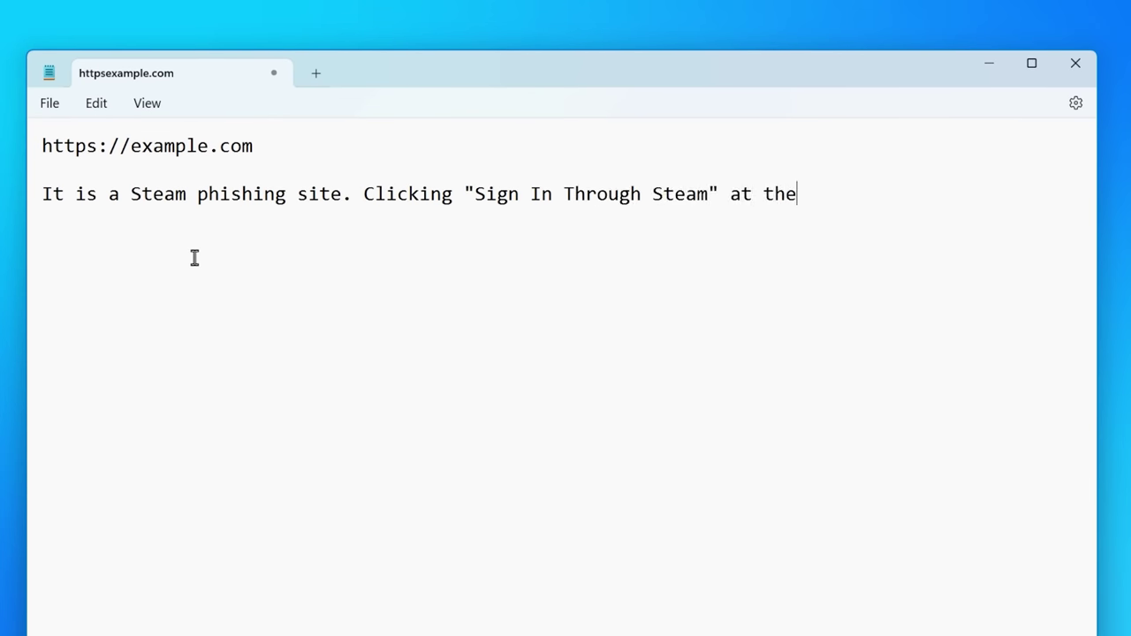
pyautogui.write(' top right')
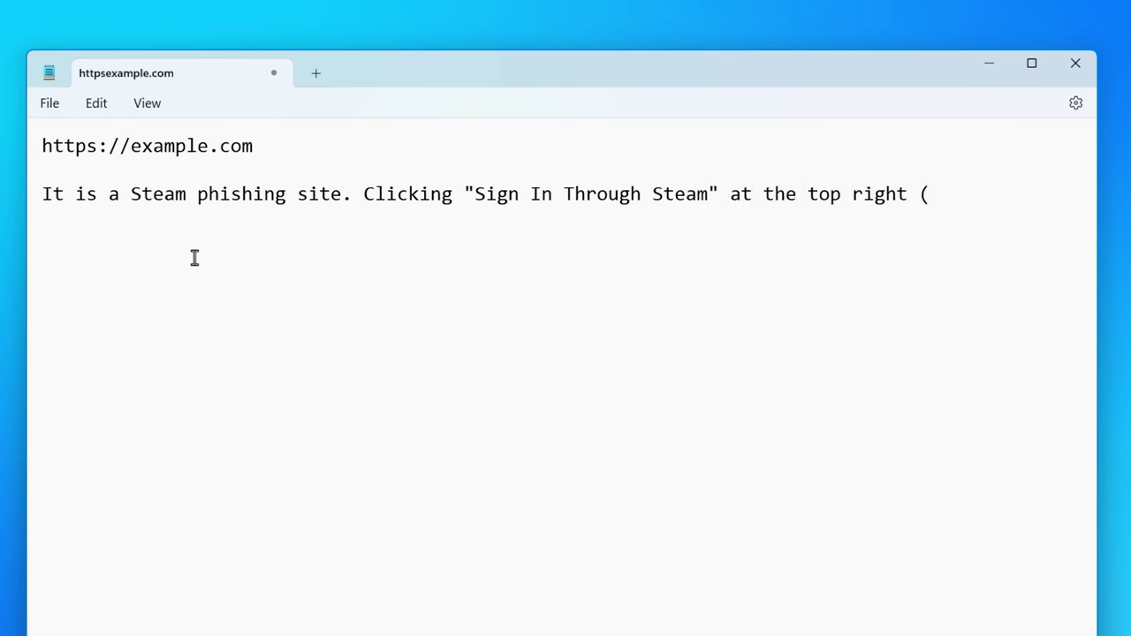
pyautogui.write(' (or many other links on th')
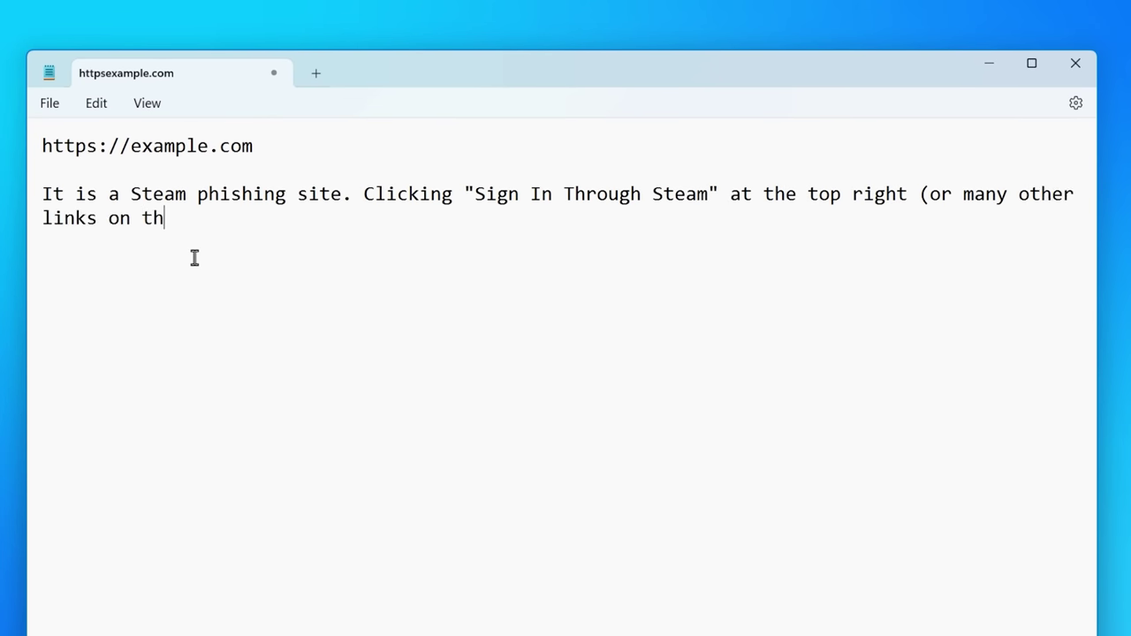
pyautogui.write('e site) brings up a fake ')
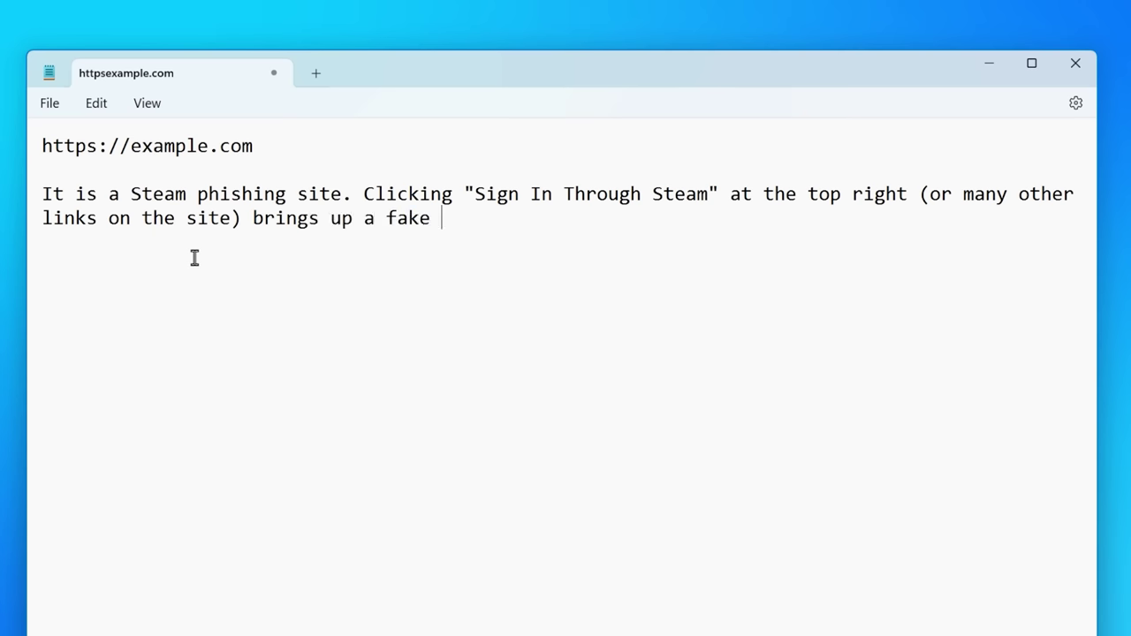
pyautogui.write('Steam login window')
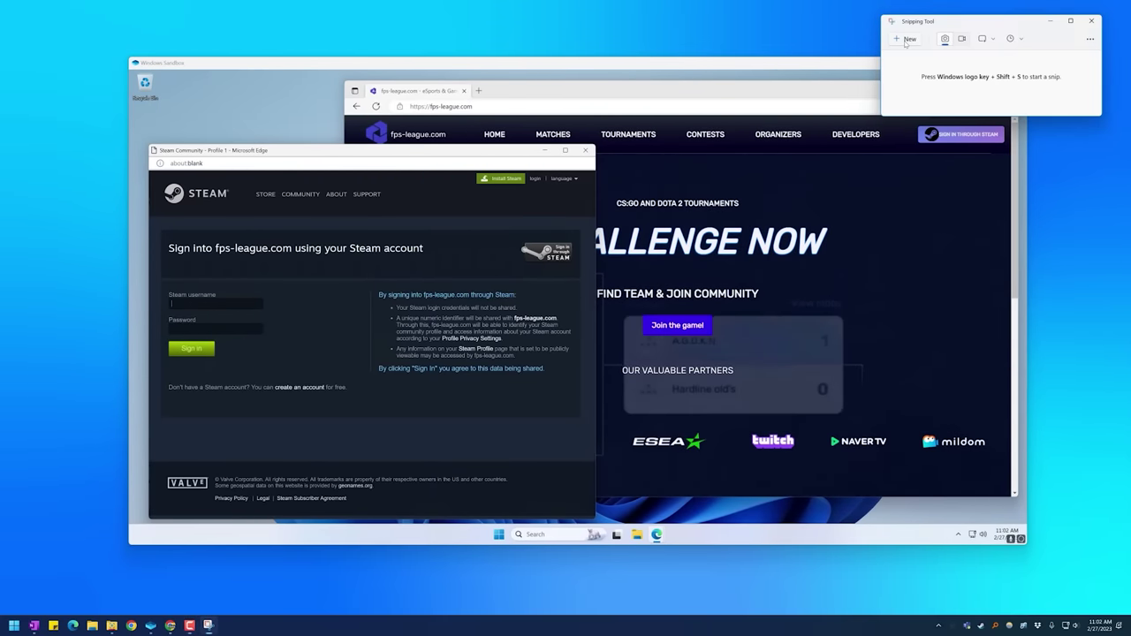
# Snip the Sandbox window showing the fake Steam login over fps-league.com
pyautogui.click(906, 44)
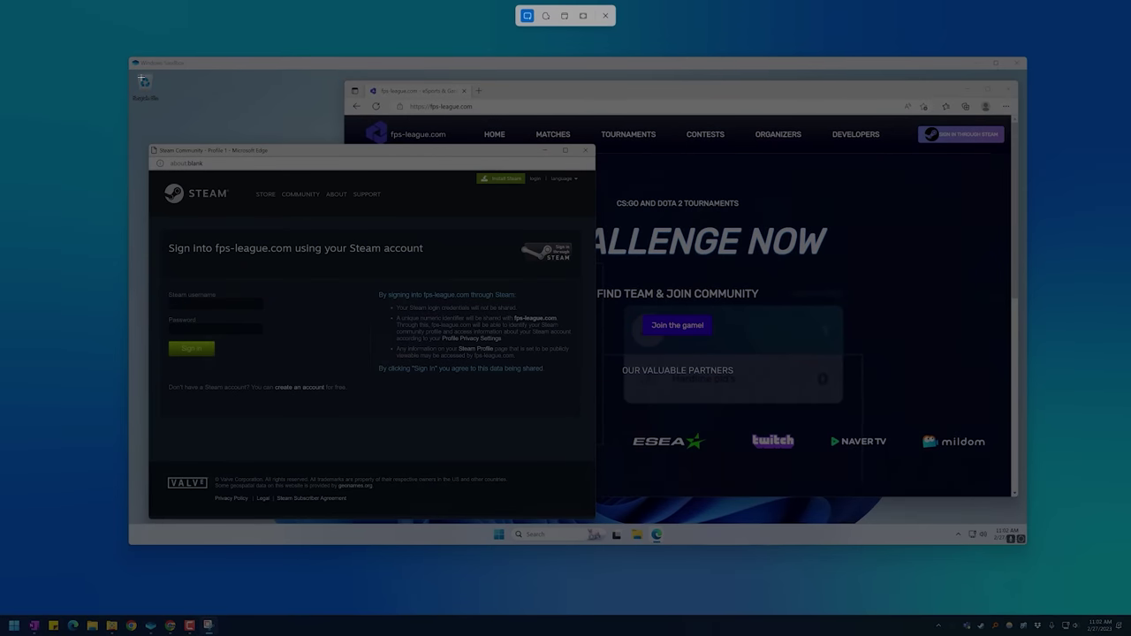
pyautogui.moveTo(130, 68); pyautogui.dragTo(1012, 504)
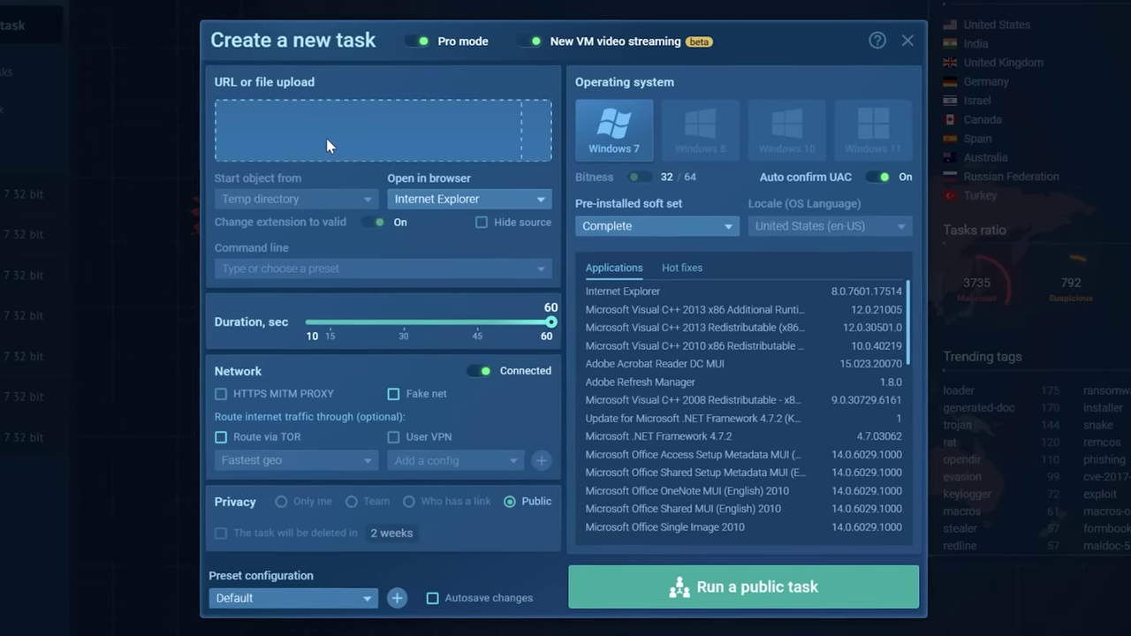
# Start a new ANY.RUN URL task for example.com and highlight text on its Example Domain page
pyautogui.click(253, 169)
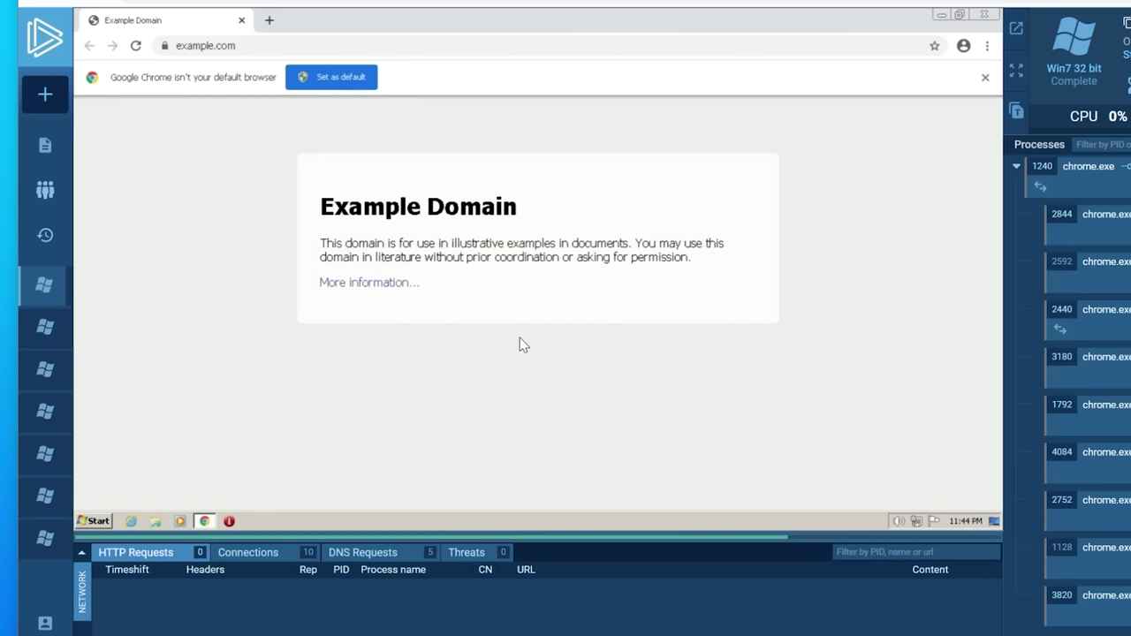
pyautogui.moveTo(347, 244); pyautogui.dragTo(452, 254)
pyautogui.click(329, 226)
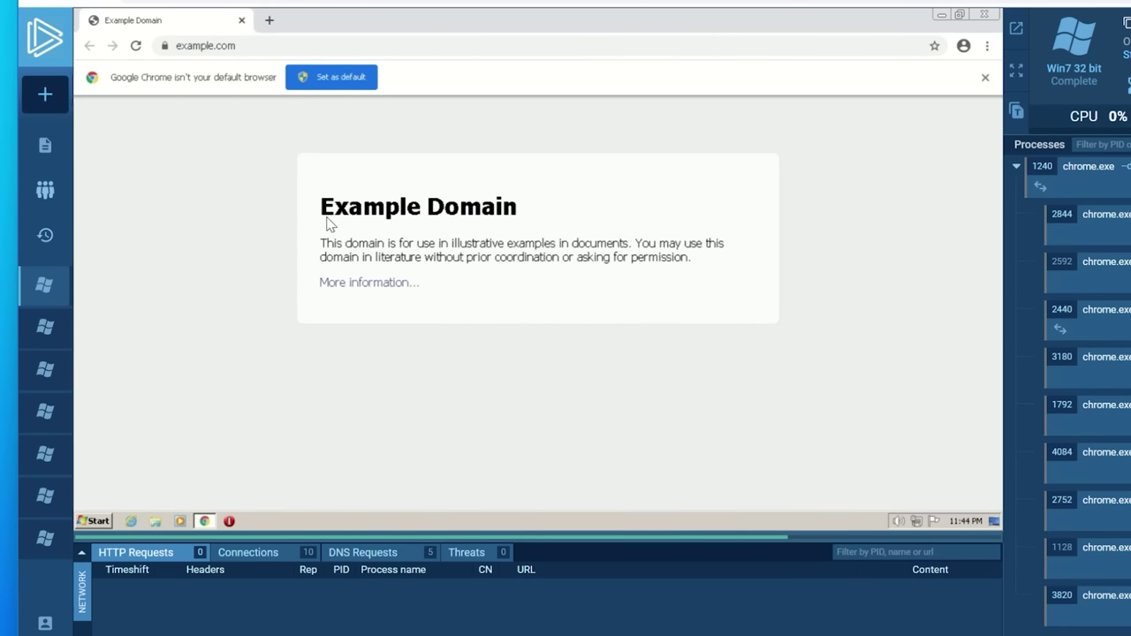
pyautogui.moveTo(321, 207); pyautogui.dragTo(512, 210)
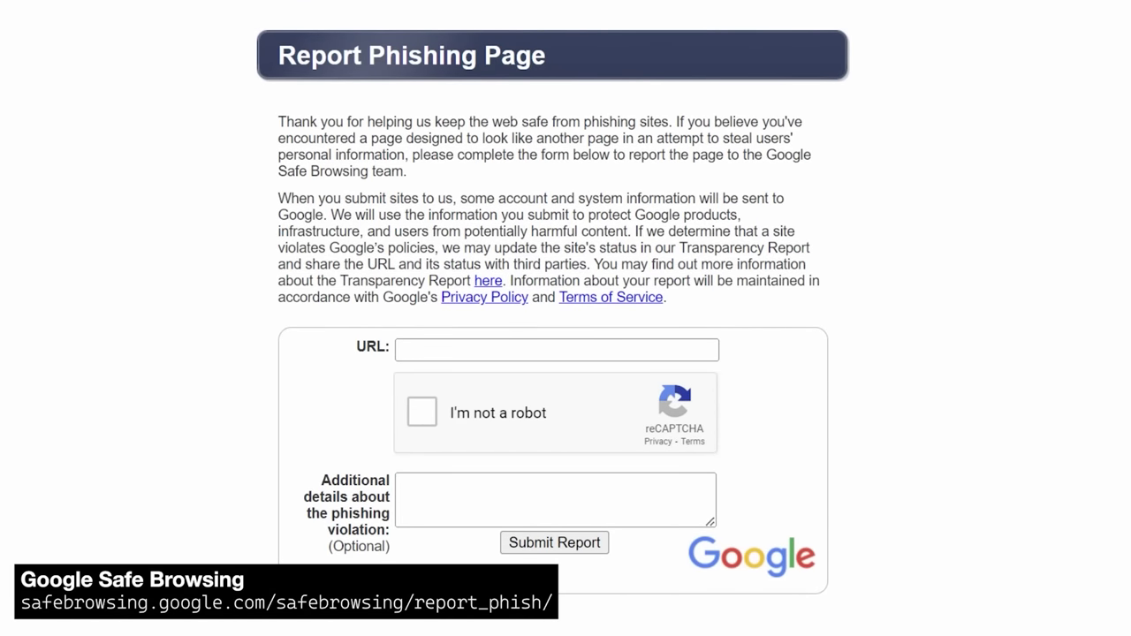
pyautogui.click(677, 353)
pyautogui.press('super+v')
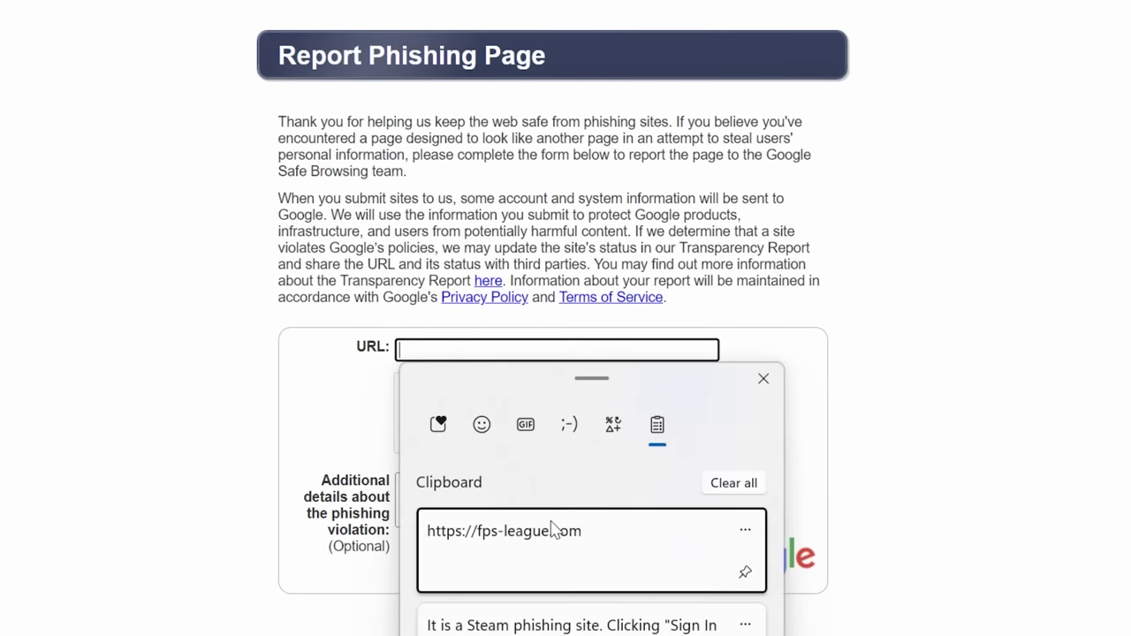
pyautogui.click(541, 541)
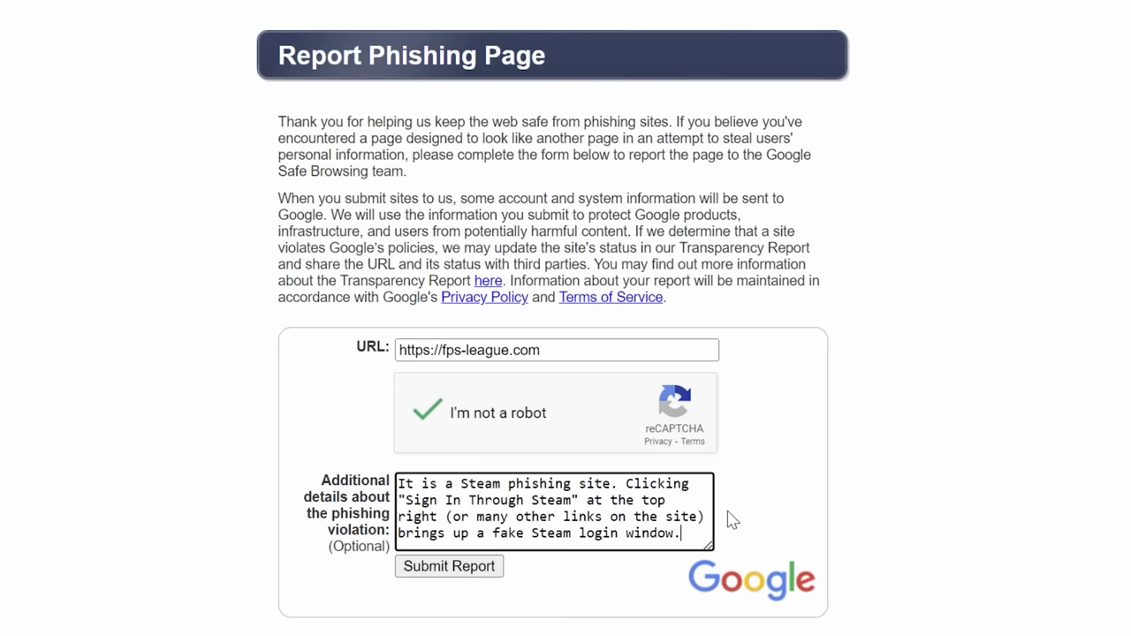
pyautogui.click(942, 580)
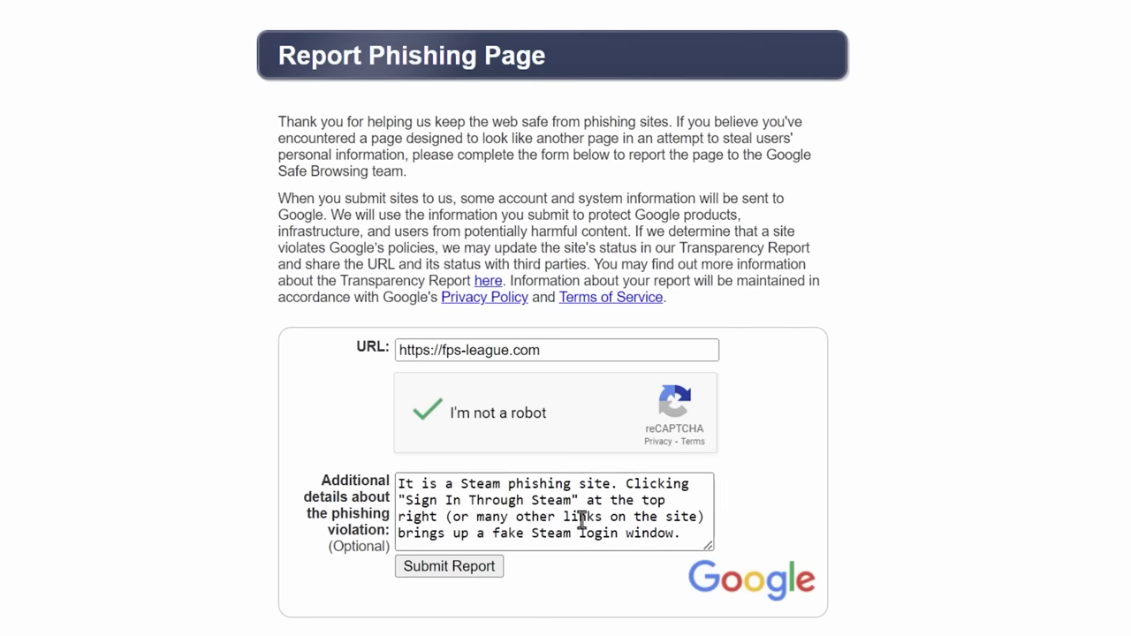
pyautogui.moveTo(396, 481); pyautogui.dragTo(687, 533)
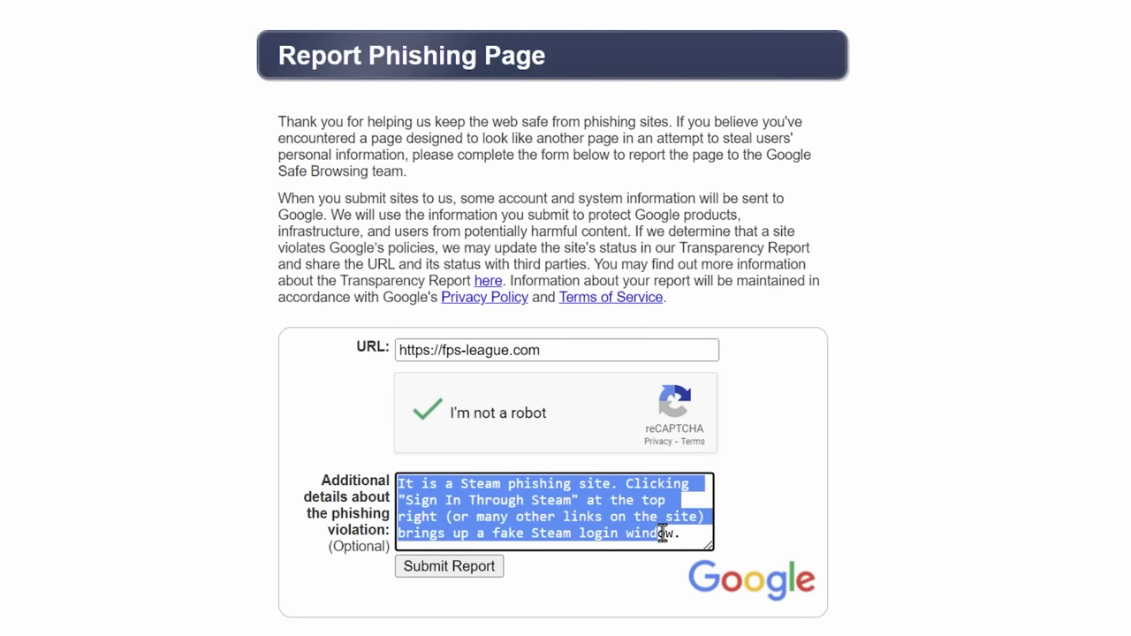
pyautogui.click(686, 536)
pyautogui.click(451, 567)
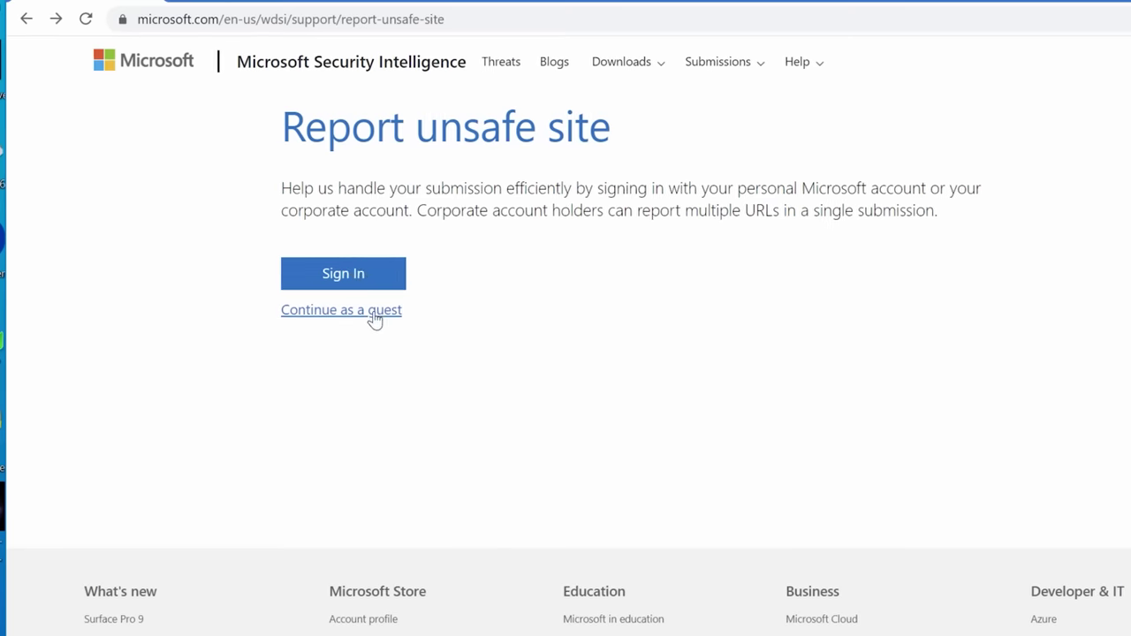
pyautogui.click(367, 318)
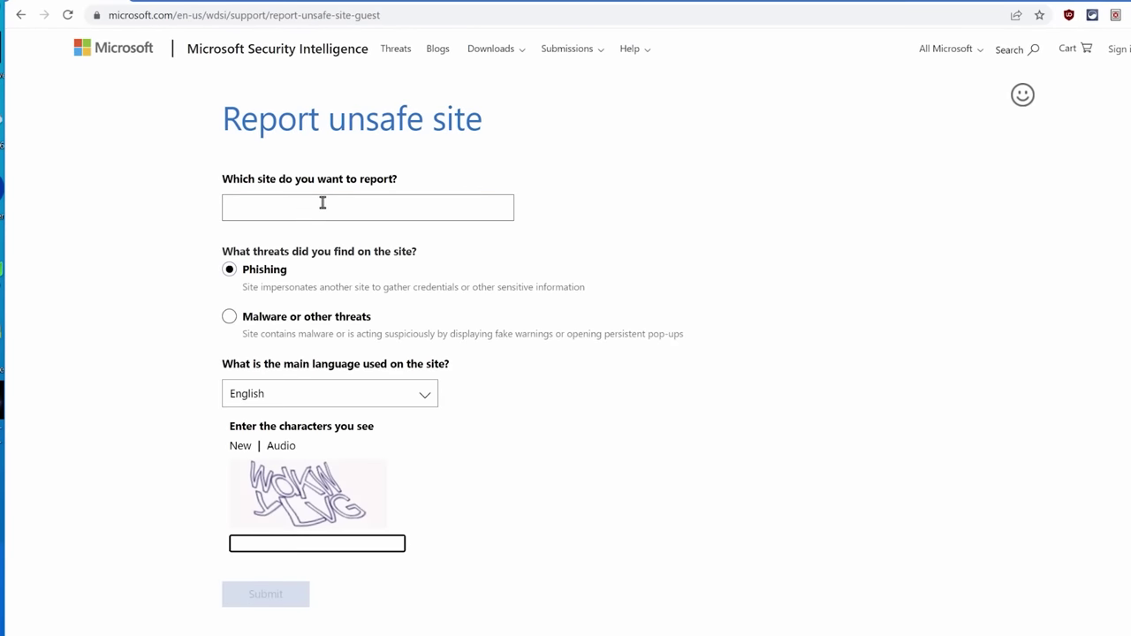
pyautogui.click(322, 203)
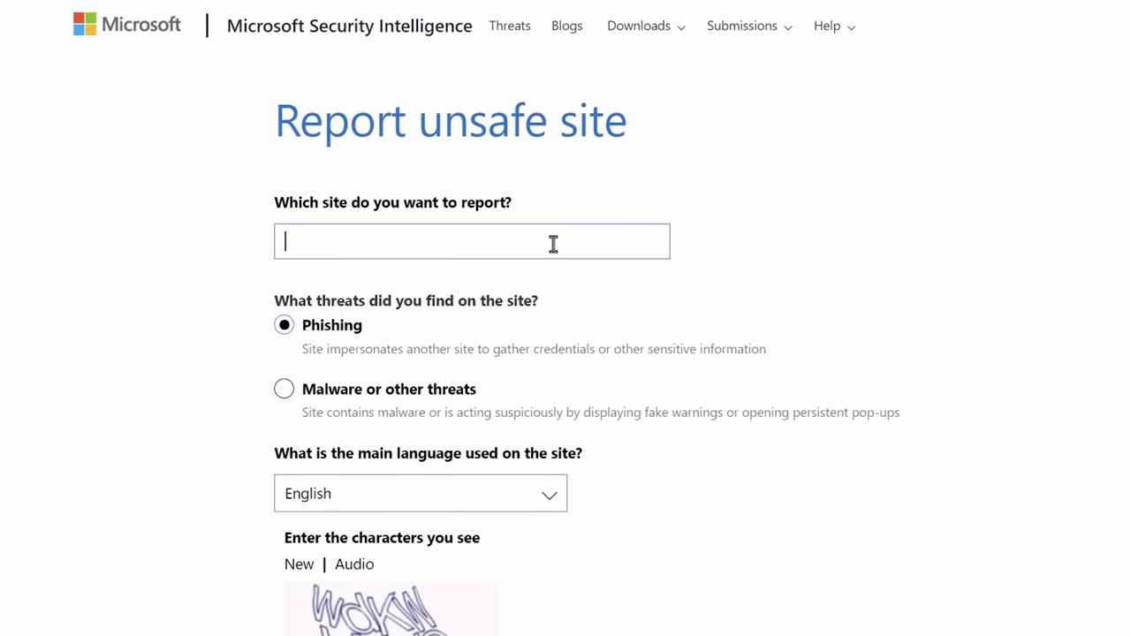
pyautogui.write('https://fps-league.com')
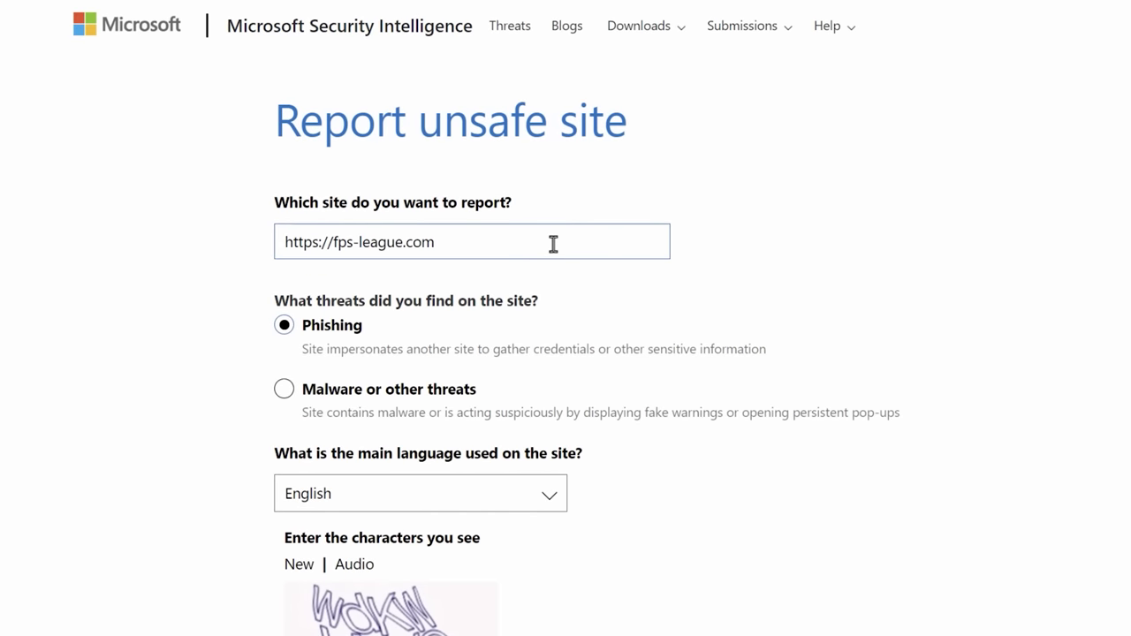
pyautogui.click(357, 334)
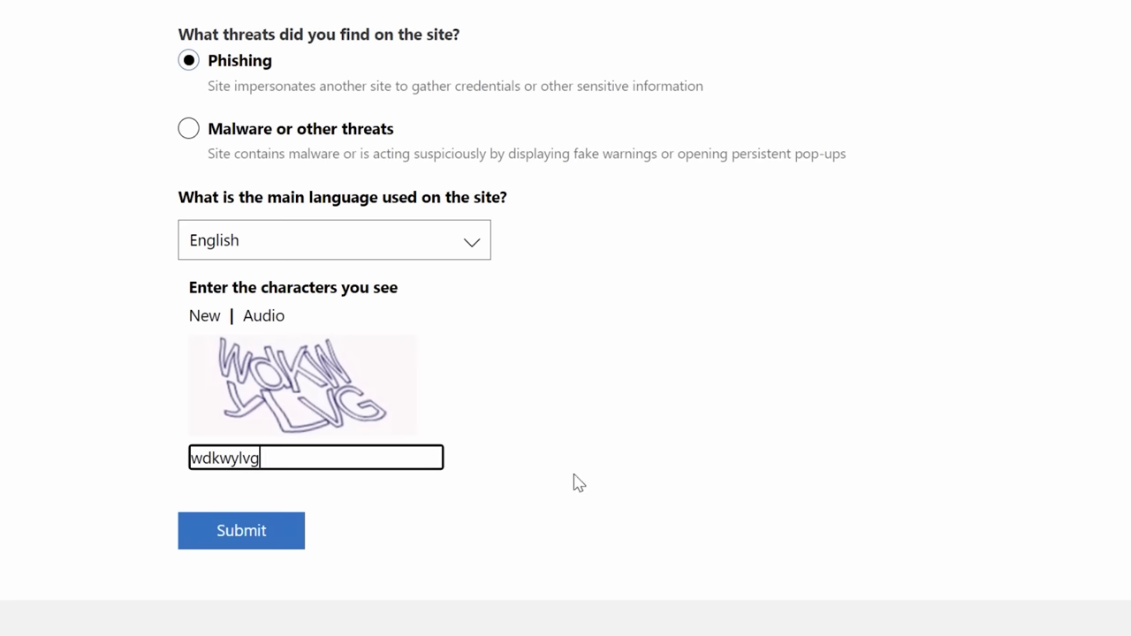
pyautogui.click(275, 537)
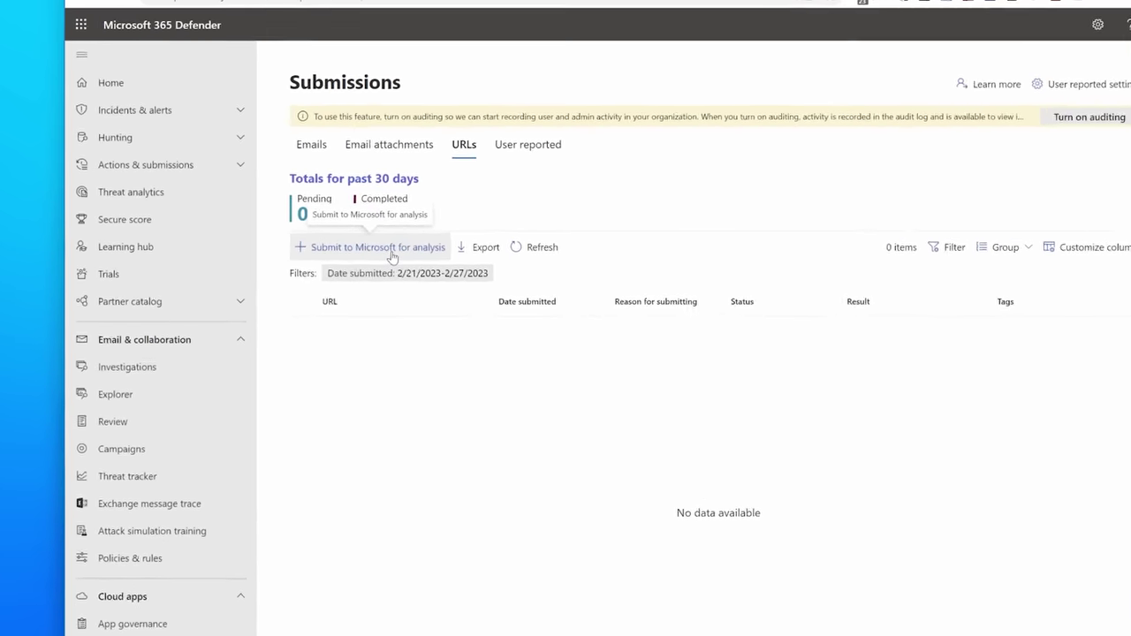
# Start a Defender URL submission and paste the block note, rewriting its ending to 'brings fake'
pyautogui.click(347, 255)
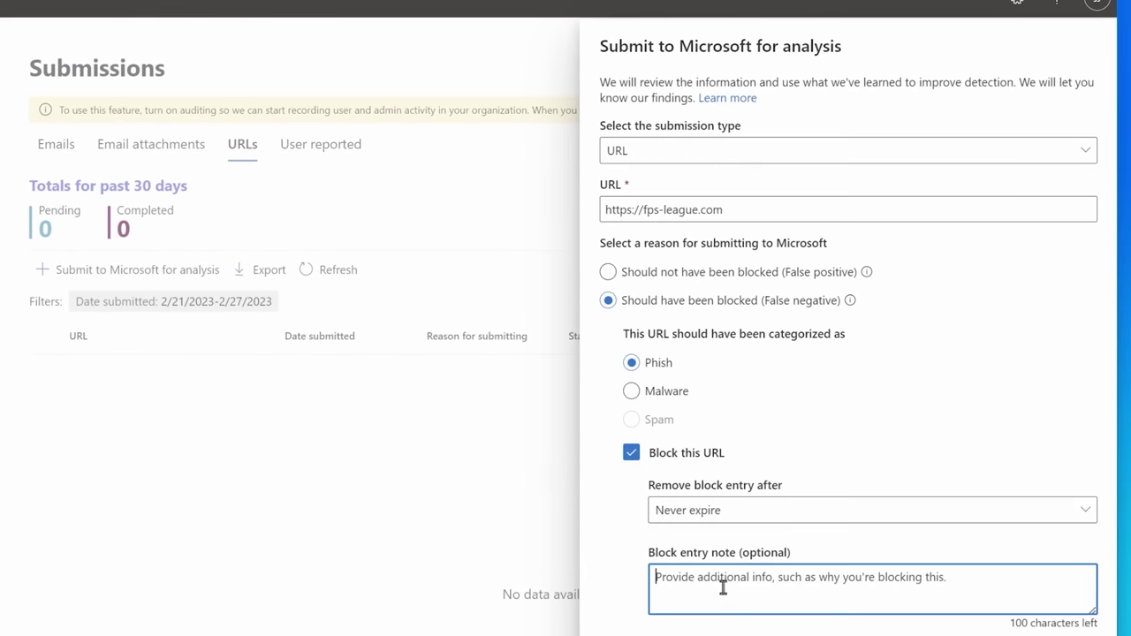
pyautogui.write('It is a Steam phishing site. Clicking "Sign In Through Steam" at the top right (or many other links')
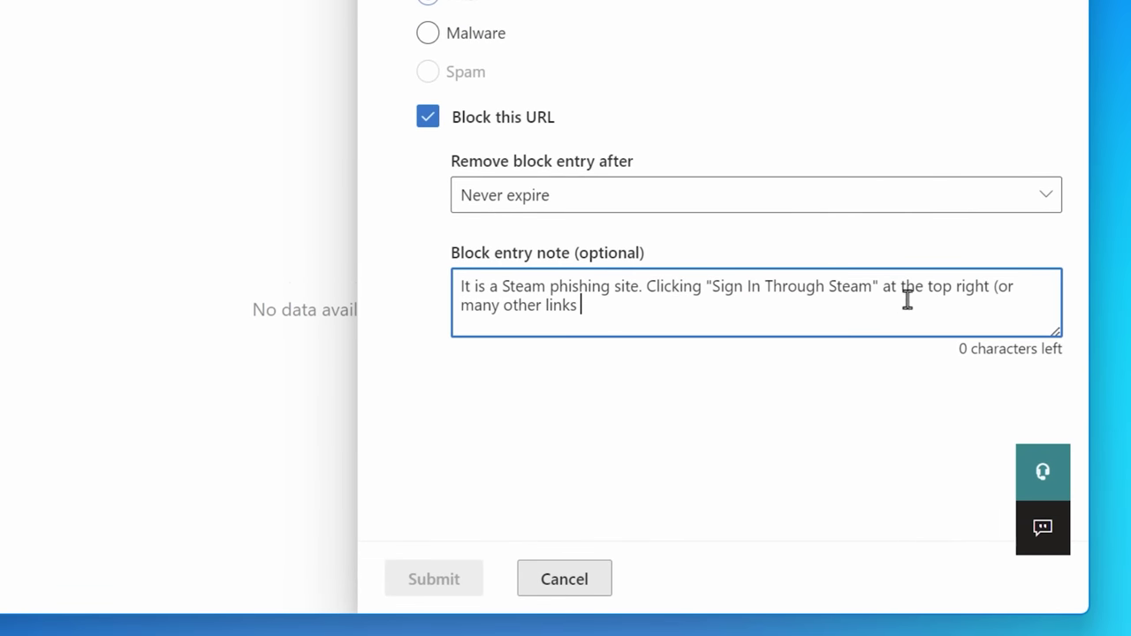
pyautogui.keyDown('shift'); pyautogui.click(885, 287); pyautogui.keyUp('shift')
pyautogui.write('brings ')
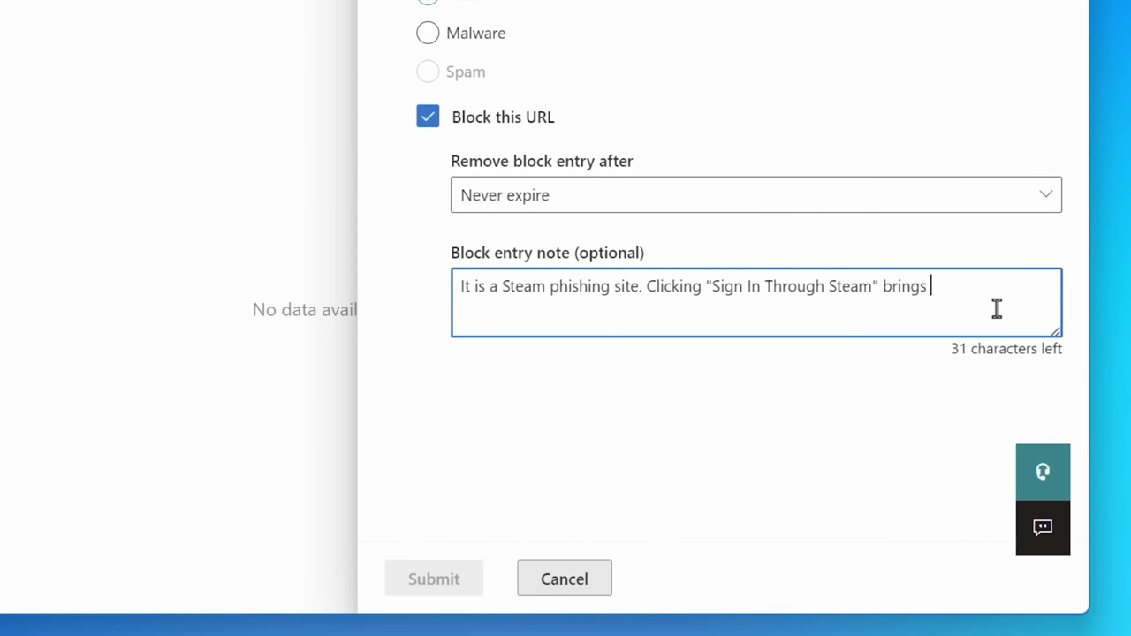
pyautogui.write('fake')
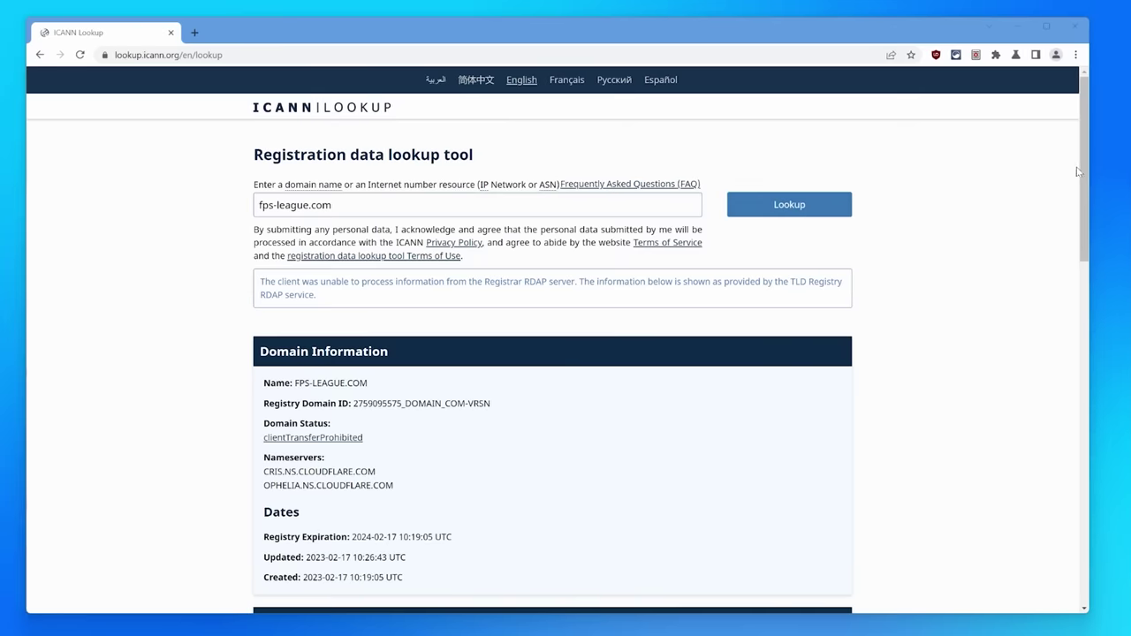
# Scroll to fps-league.com's Registrar Information and highlight PublicDomainRegistry.com's abuse contact email
pyautogui.moveTo(1083, 149); pyautogui.dragTo(1082, 265)
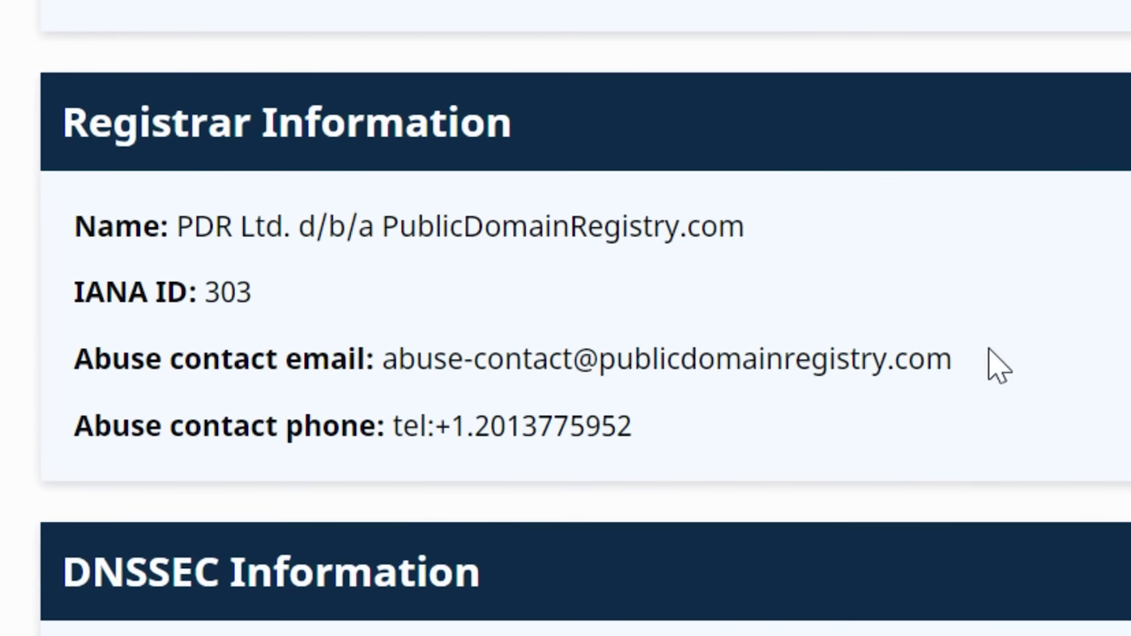
pyautogui.moveTo(954, 359); pyautogui.dragTo(384, 359)
pyautogui.moveTo(74, 358); pyautogui.dragTo(375, 358)
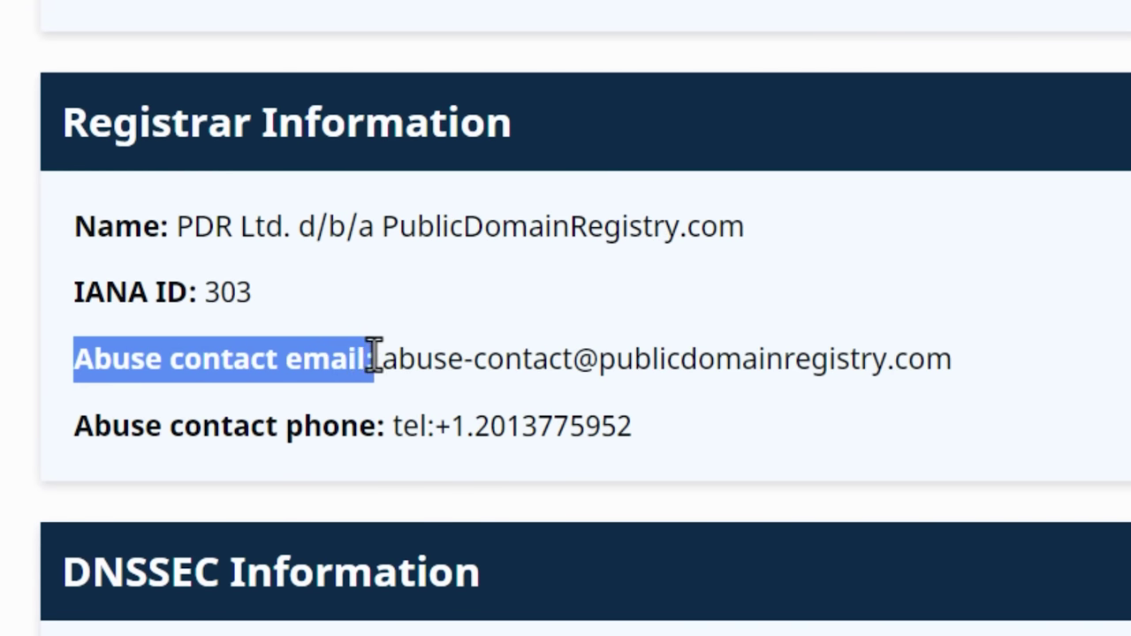
# Write the complaint that fps-league.com is being used as a Steam phishing site, then begin the detailed complaint
pyautogui.click(442, 235)
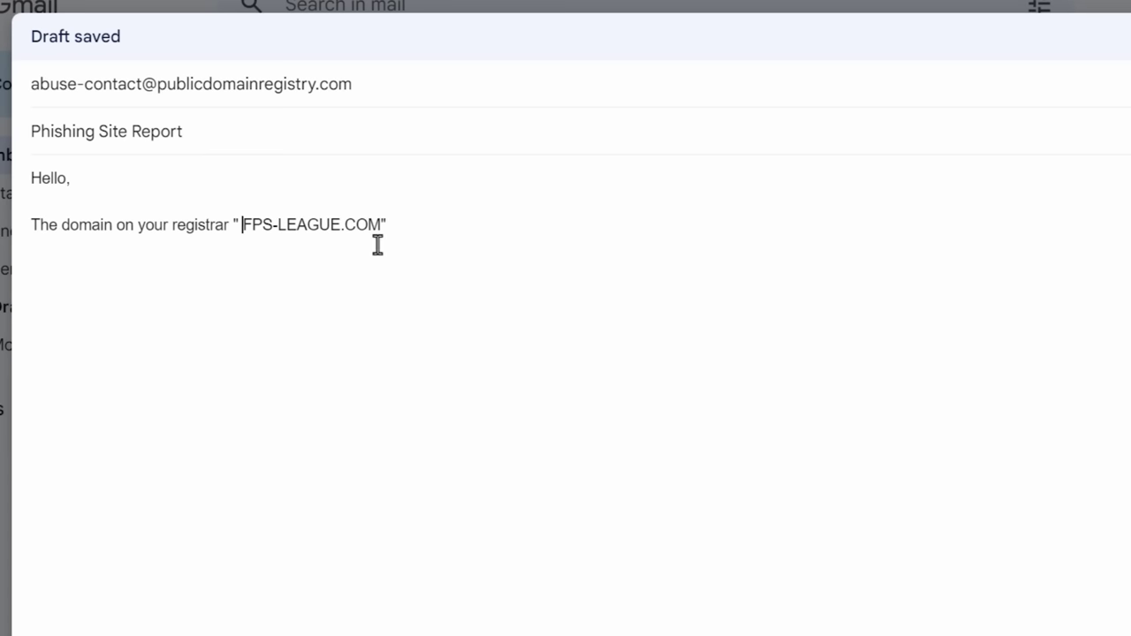
pyautogui.press('End')
pyautogui.press('Left')
pyautogui.press('End')
pyautogui.write('is being u')
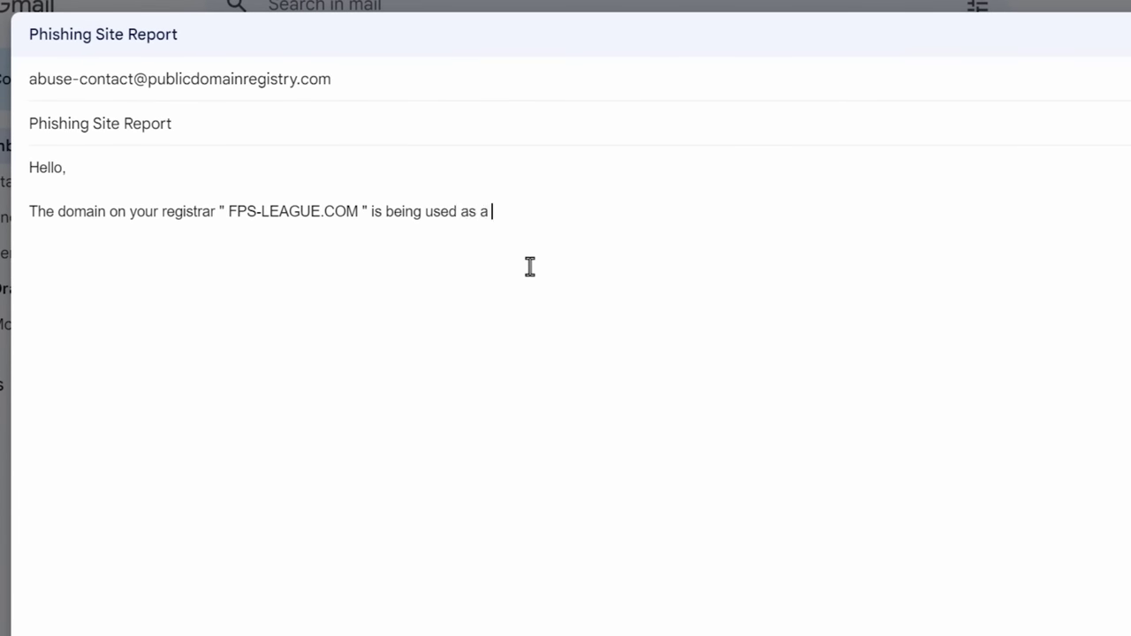
pyautogui.write('sed as a Steam phishing site. Clicking "Sign In Through Steam" at the top right (or many other links on the sit')
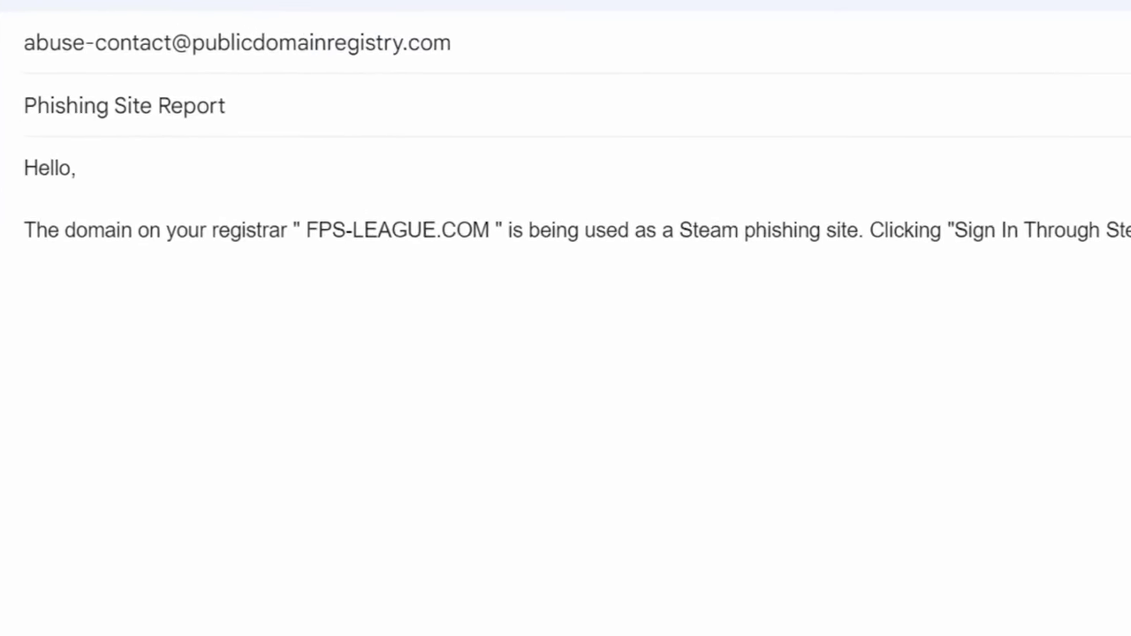
pyautogui.write('Thank you')
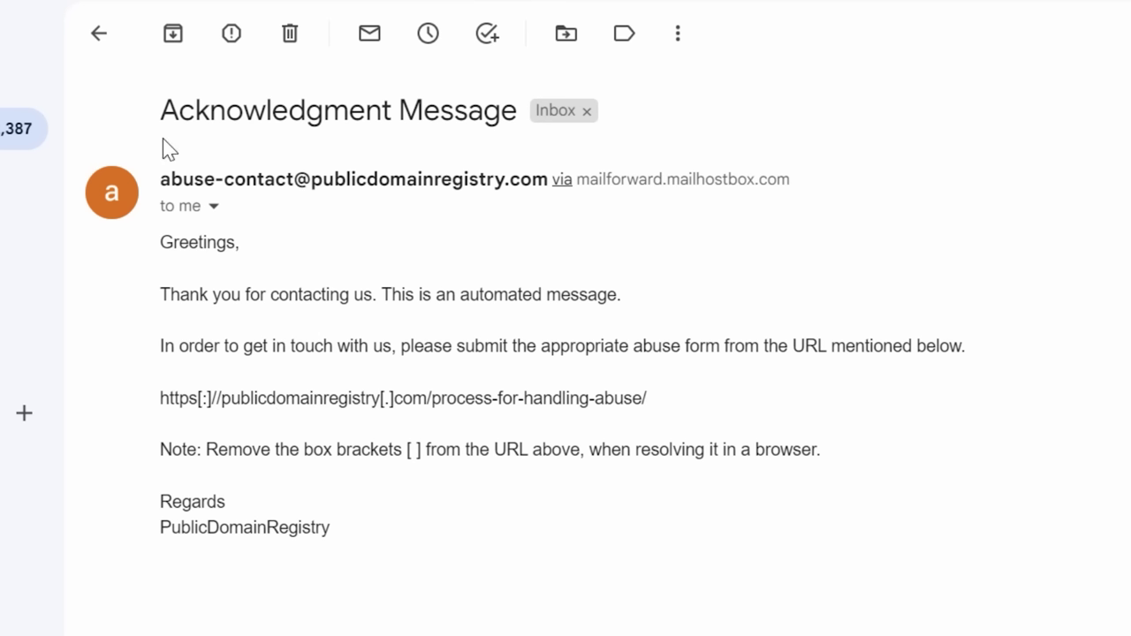
pyautogui.moveTo(161, 109); pyautogui.dragTo(534, 95)
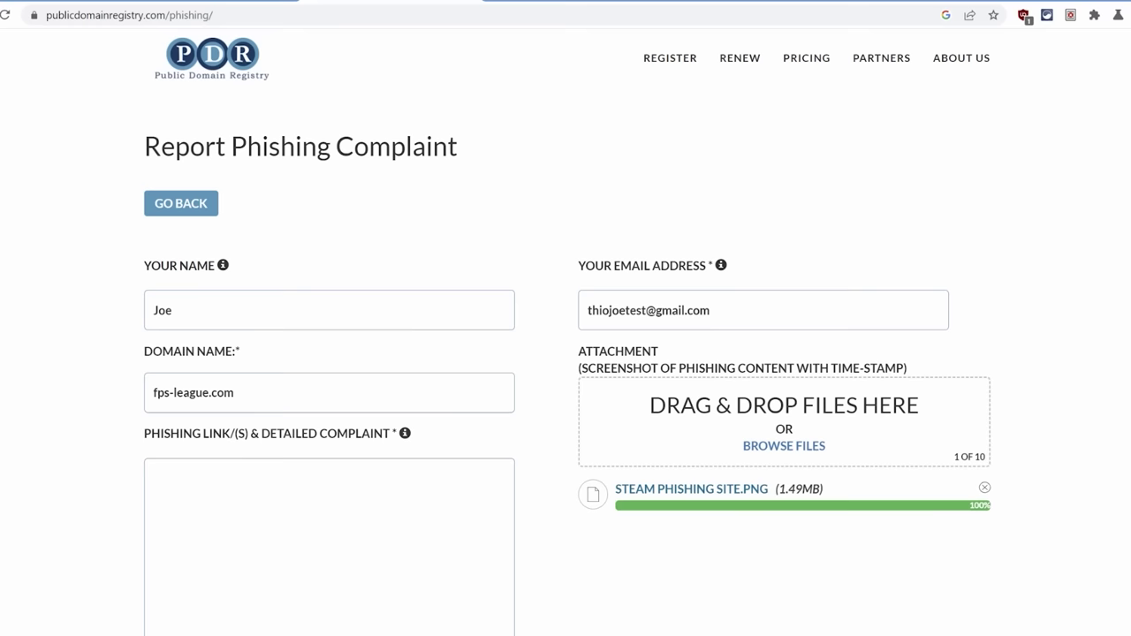
pyautogui.click(282, 522)
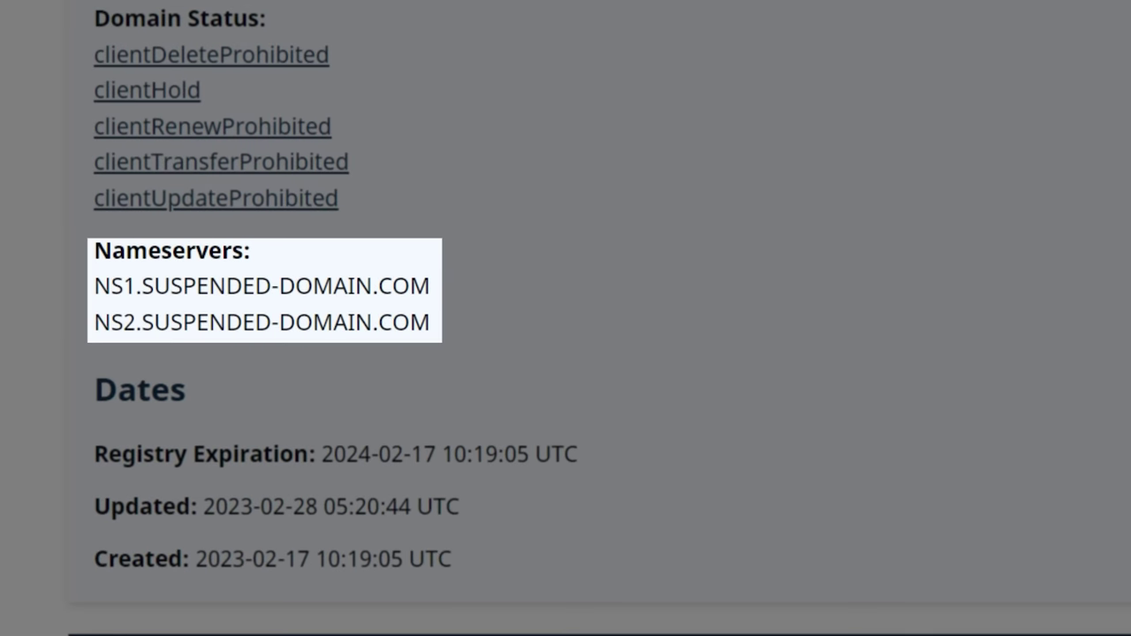
pyautogui.moveTo(482, 292); pyautogui.dragTo(150, 286)
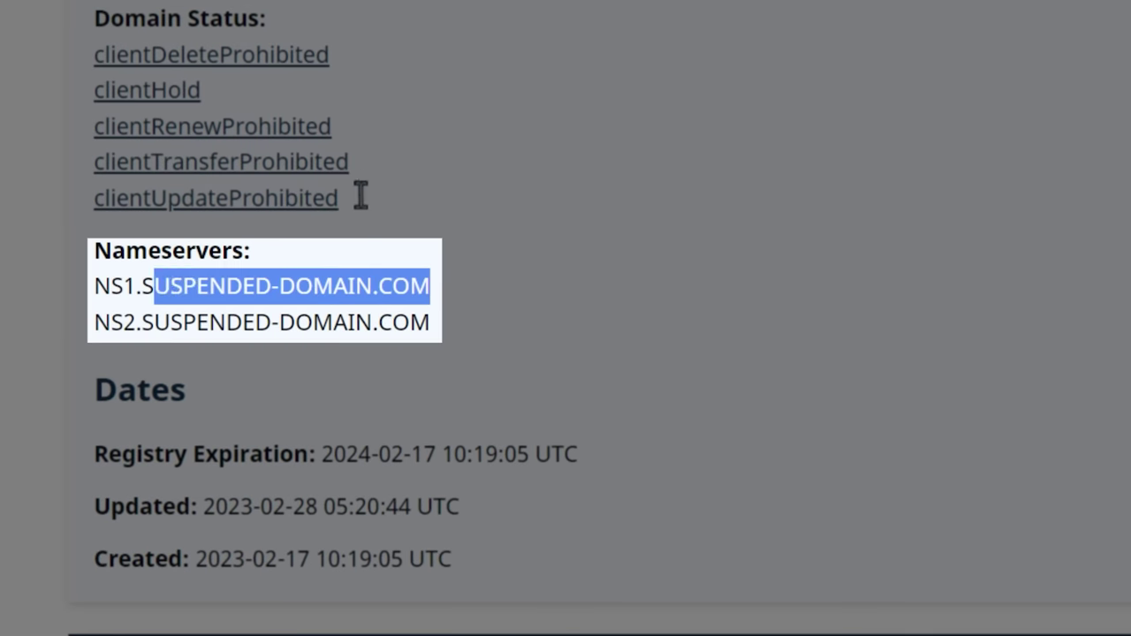
pyautogui.click(374, 40)
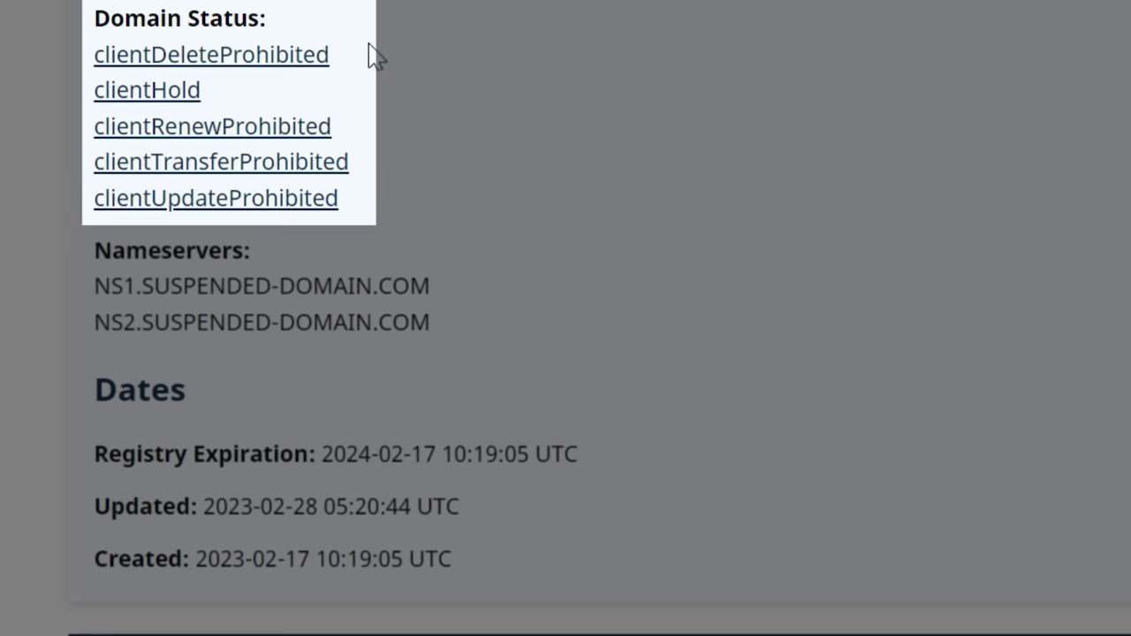
pyautogui.moveTo(204, 90); pyautogui.dragTo(96, 83)
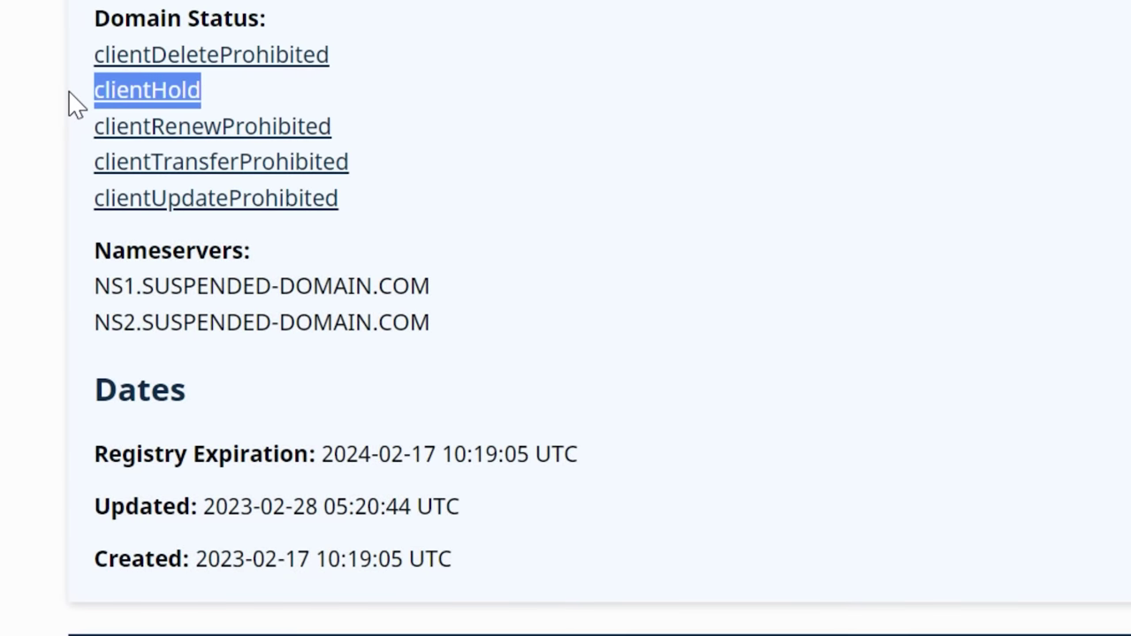
pyautogui.click(72, 106)
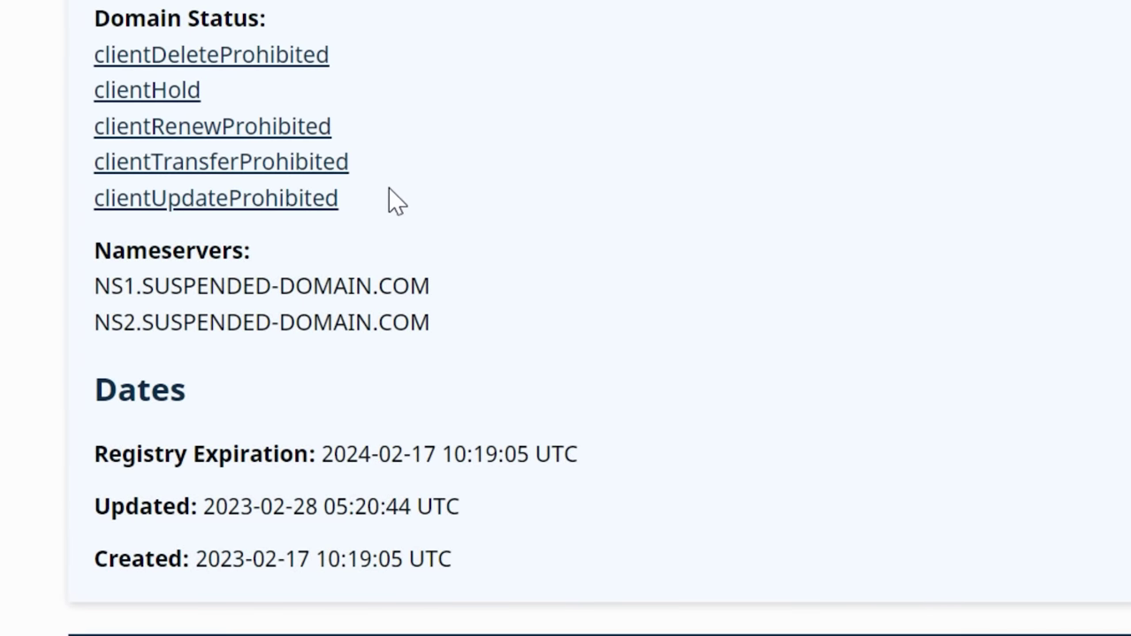
pyautogui.moveTo(395, 200); pyautogui.dragTo(68, 204)
pyautogui.click(335, 130)
pyautogui.moveTo(397, 128); pyautogui.dragTo(53, 138)
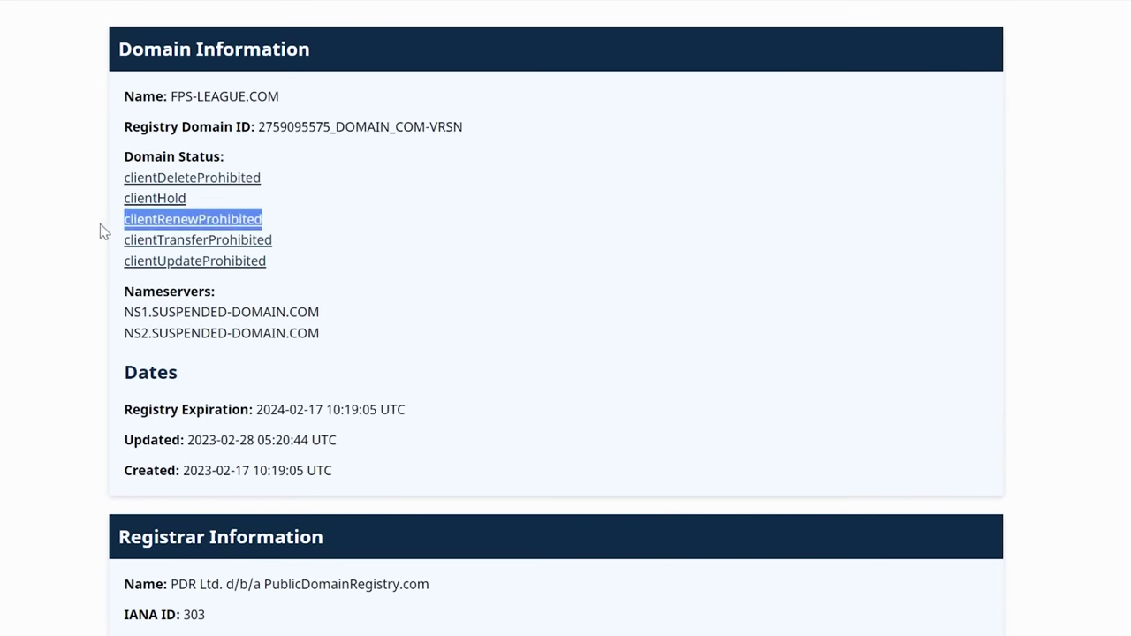
pyautogui.click(104, 231)
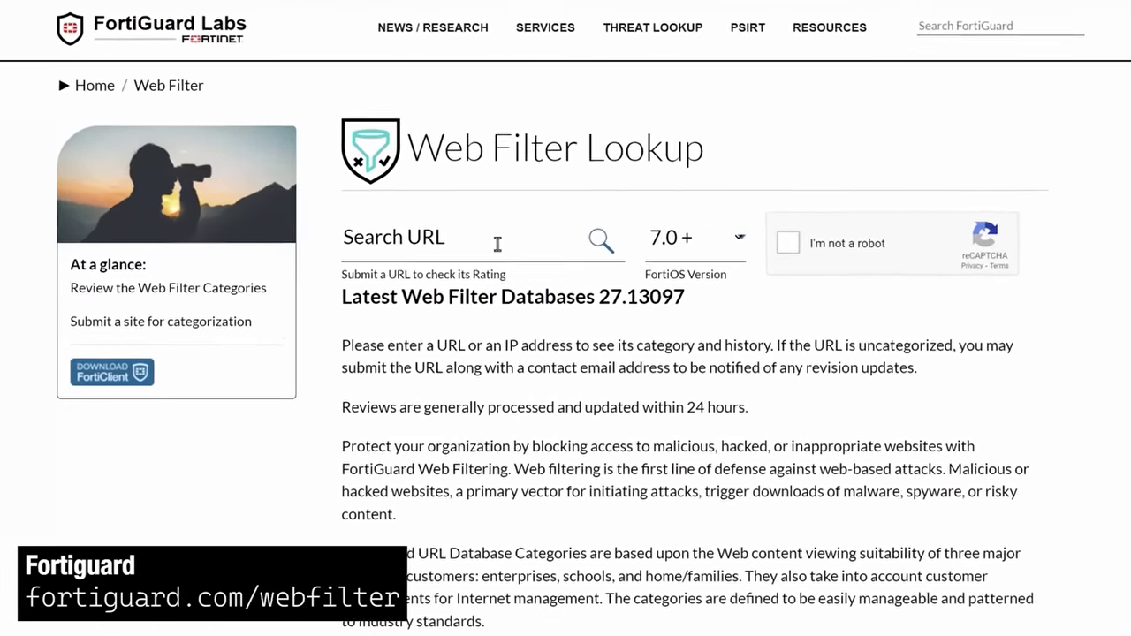
# Look up fps-league.com's current rating in FortiGuard's Web Filter Lookup
pyautogui.click(498, 244)
pyautogui.write('fps-le')
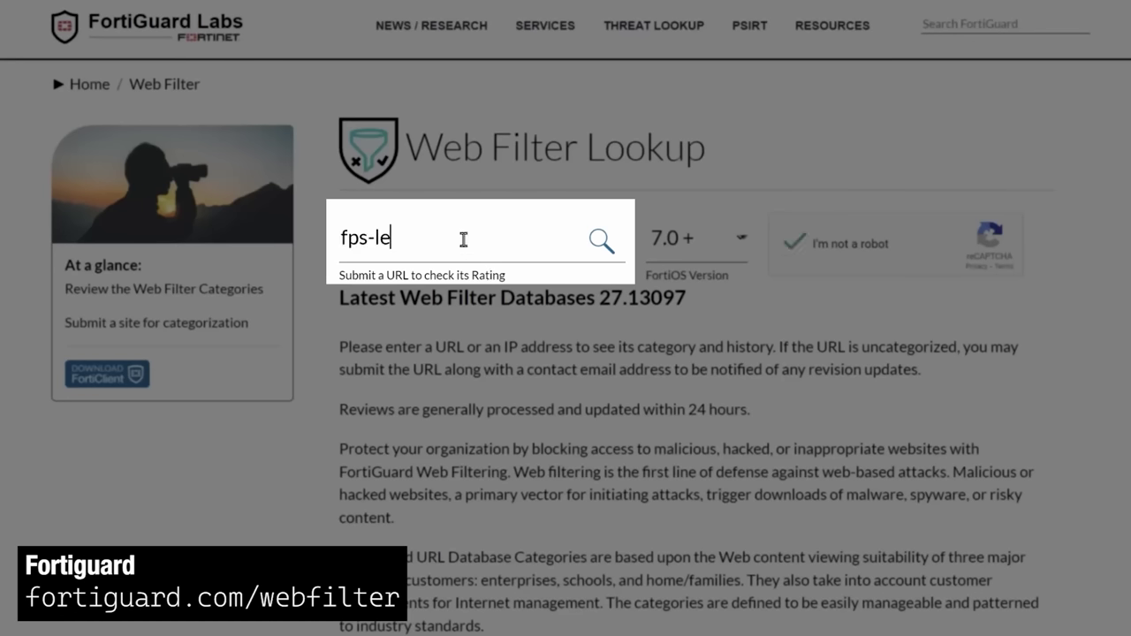
pyautogui.write('ague.com')
pyautogui.press('Return')
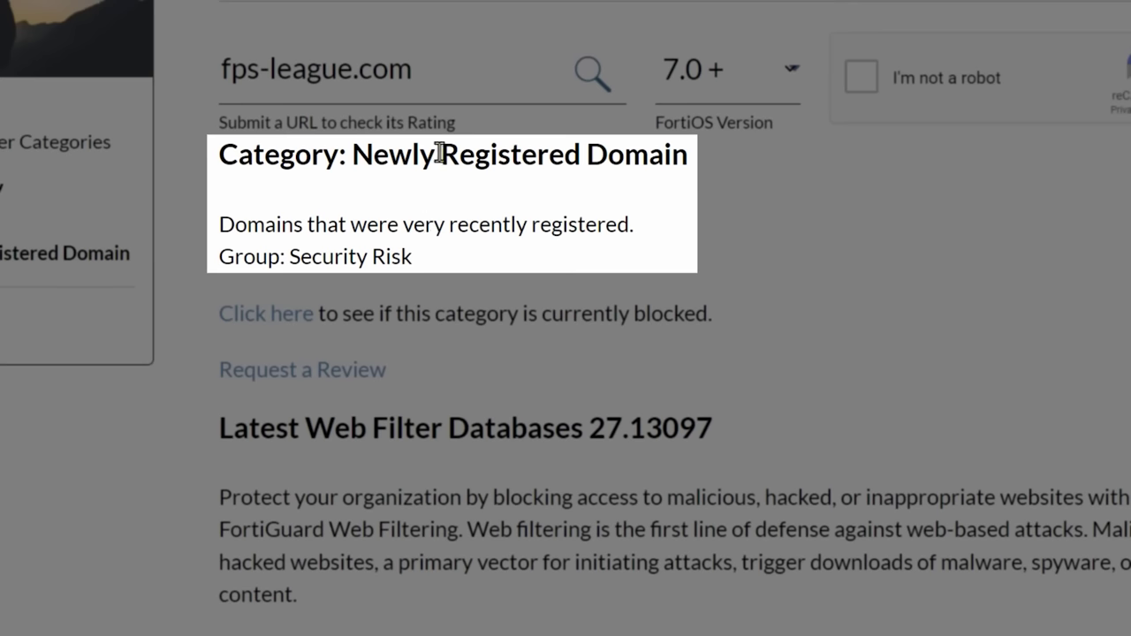
pyautogui.moveTo(220, 159); pyautogui.dragTo(677, 156)
pyautogui.click(668, 248)
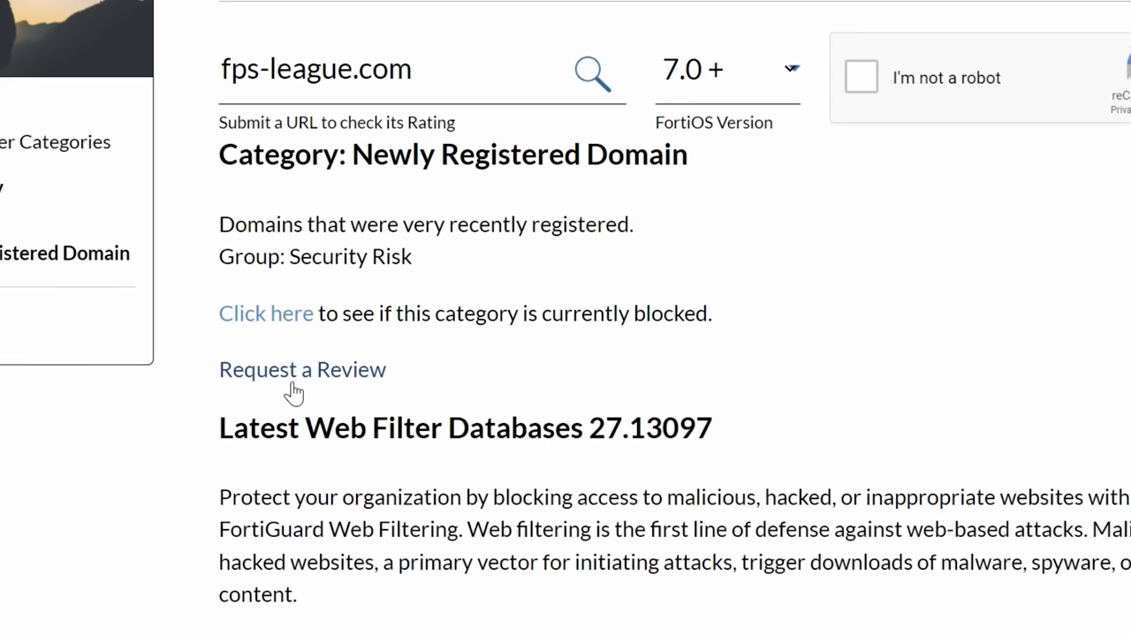
# Request a review suggesting the Phishing category, and snip the VM window showing the fake Steam login
pyautogui.click(294, 371)
pyautogui.click(295, 249)
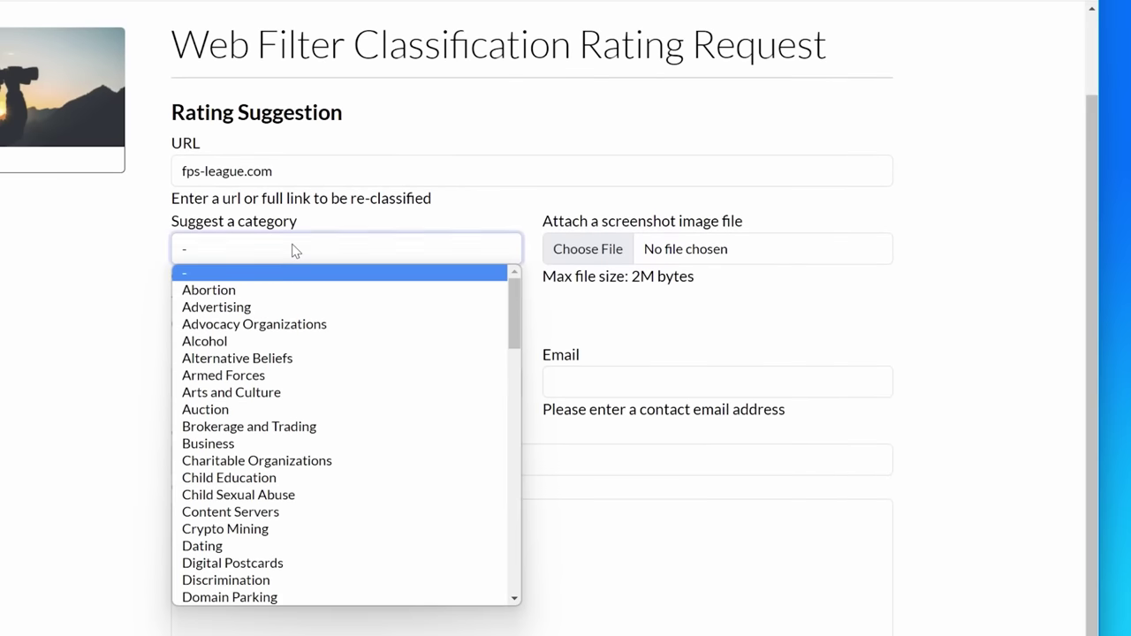
pyautogui.scroll(-8, 270, 541)
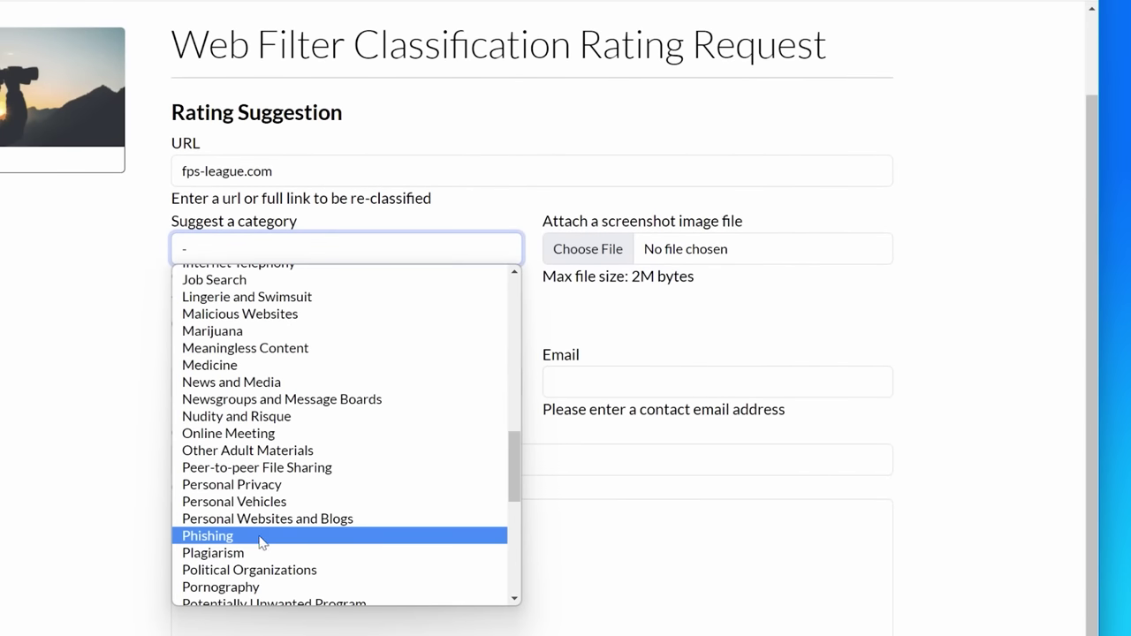
pyautogui.click(263, 537)
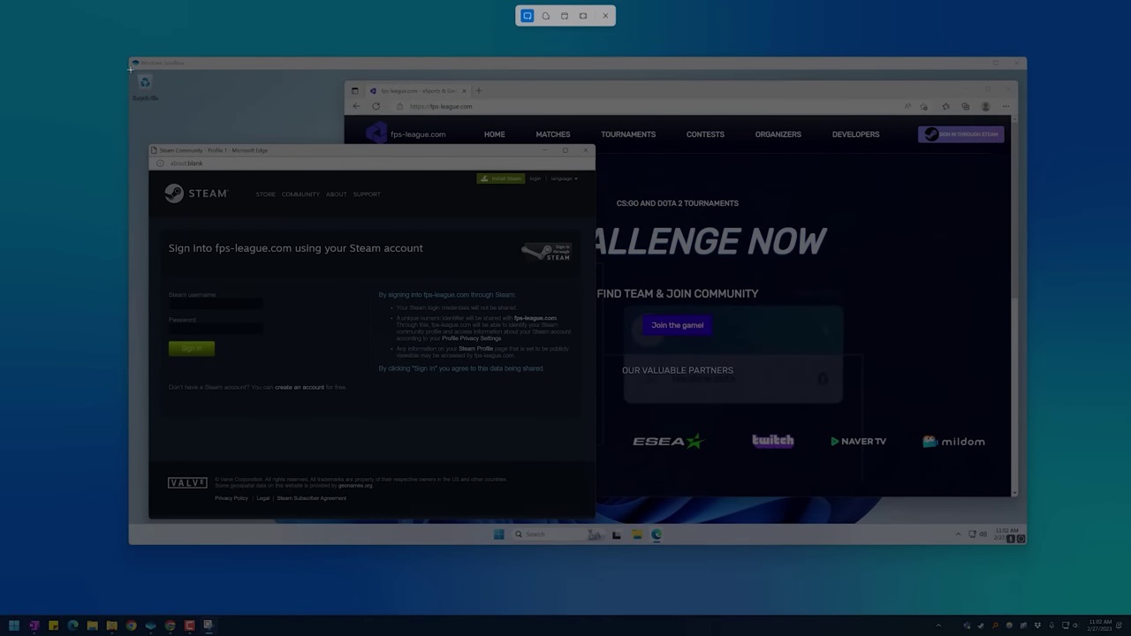
pyautogui.moveTo(130, 69); pyautogui.dragTo(1021, 518)
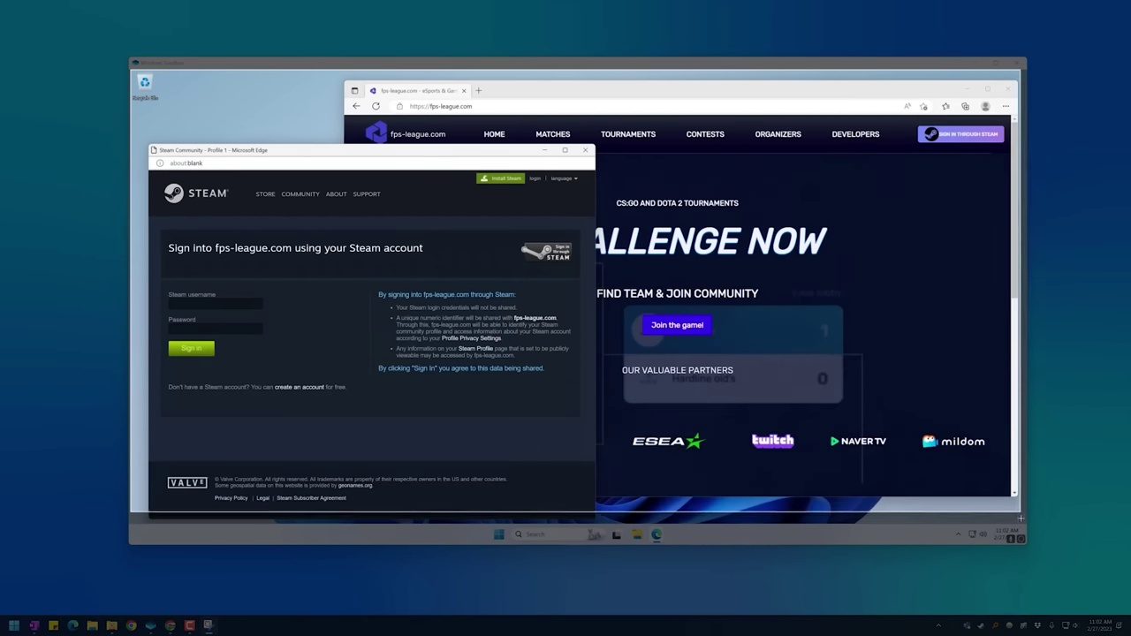
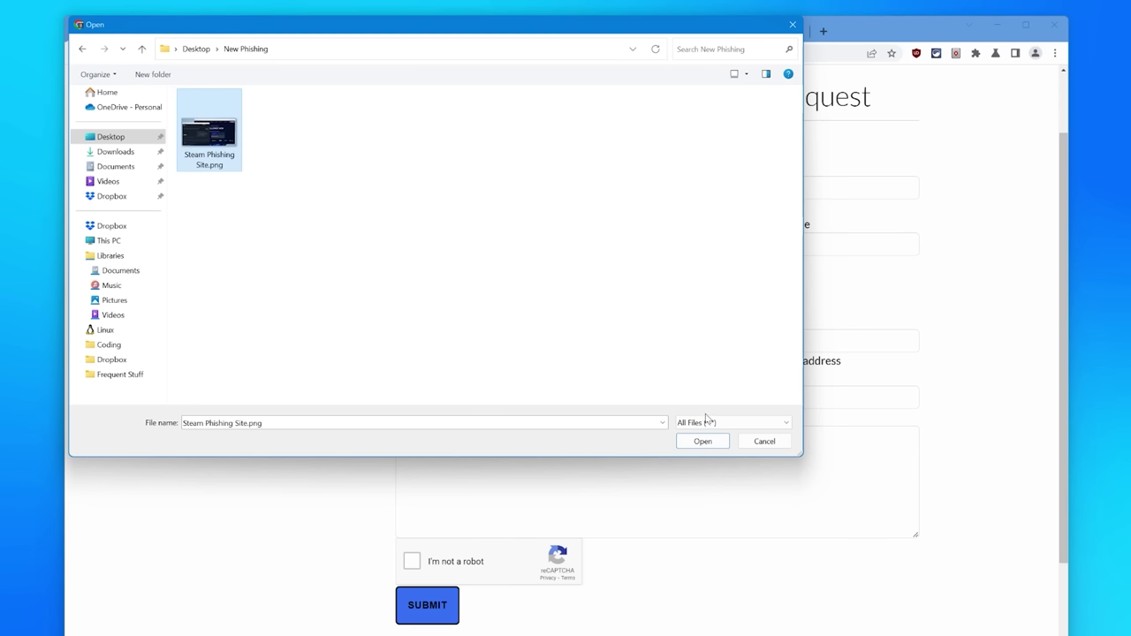
# Attach the screenshot and enter the contact name, e-mail and company in the Fortinet form
pyautogui.click(703, 441)
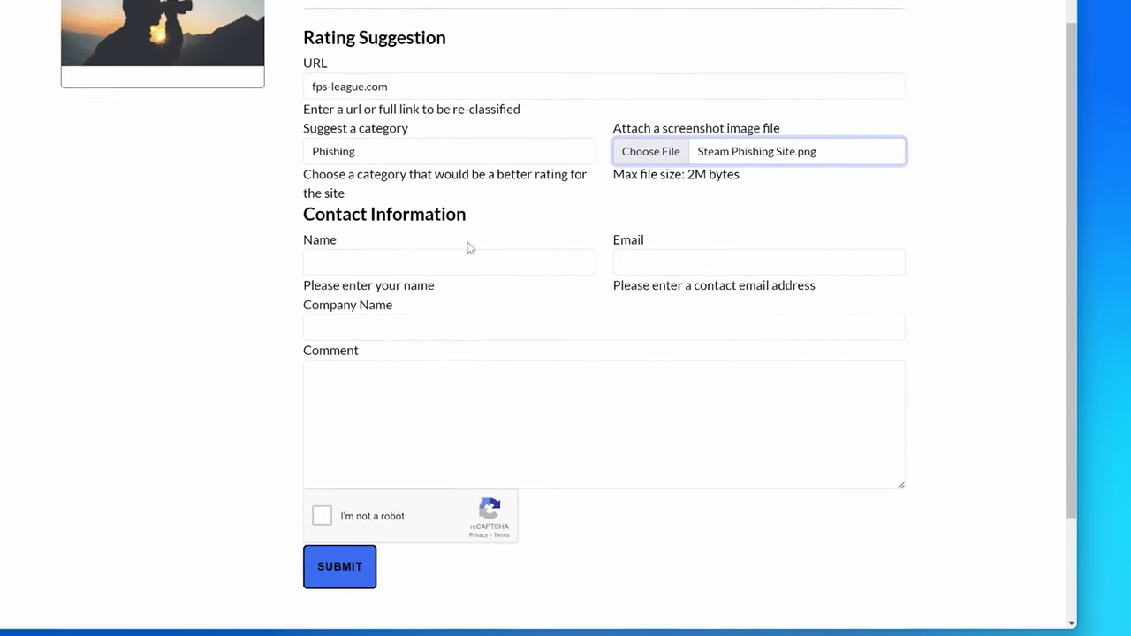
pyautogui.press('Tab')
pyautogui.write('Joe')
pyautogui.press('Tab')
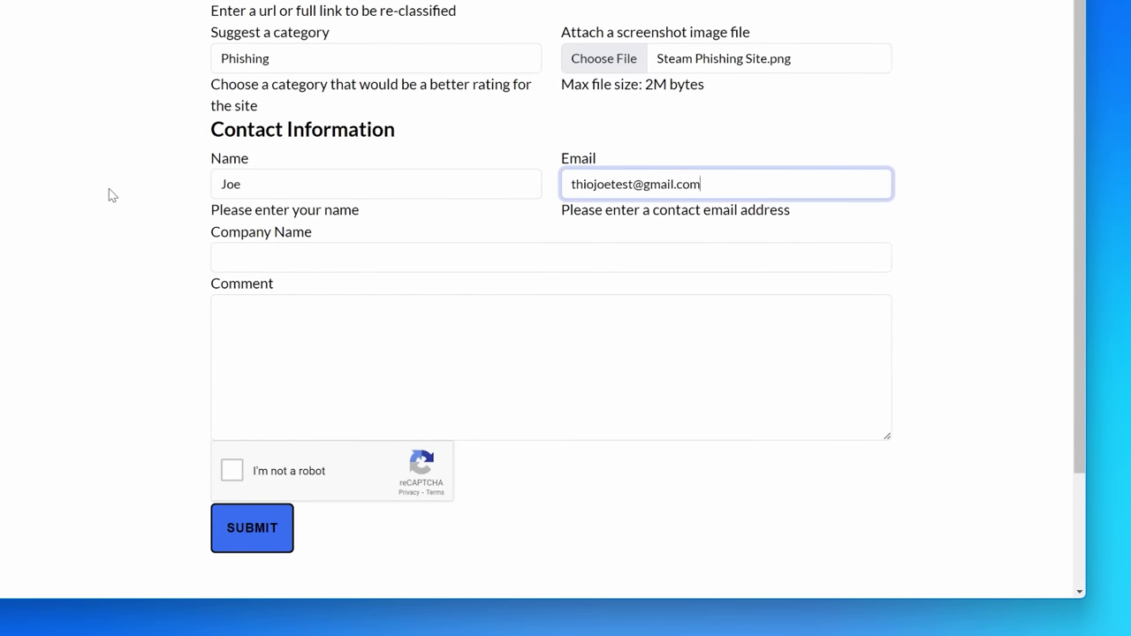
pyautogui.click(281, 251)
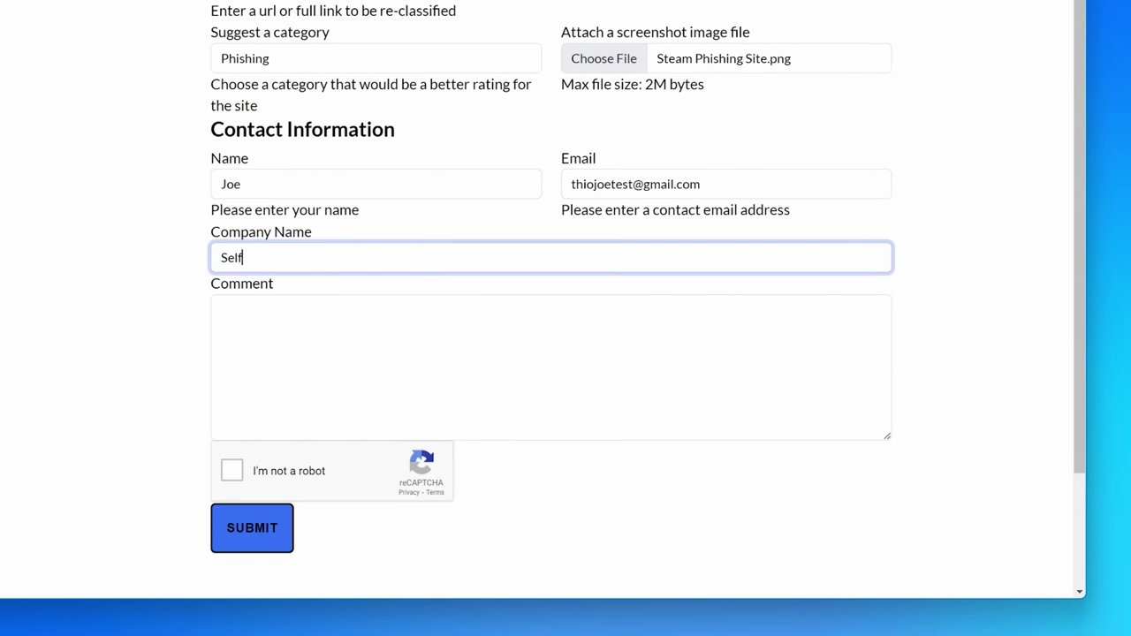
# Paste the phishing-site comment, pass reCAPTCHA and submit the Phishing reclassification request
pyautogui.click(471, 336)
pyautogui.write('It is a Steam phishing site. Clicking "Sign In Through Steam" (or many other links on the site) brings up a fake Steam login window.')
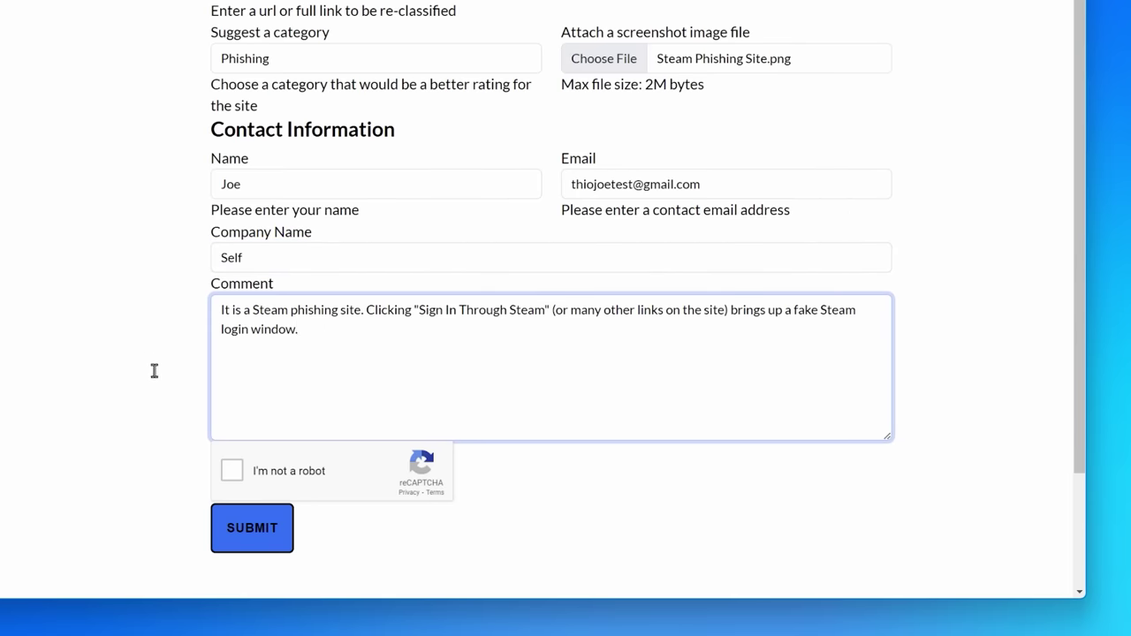
pyautogui.click(232, 471)
pyautogui.click(252, 537)
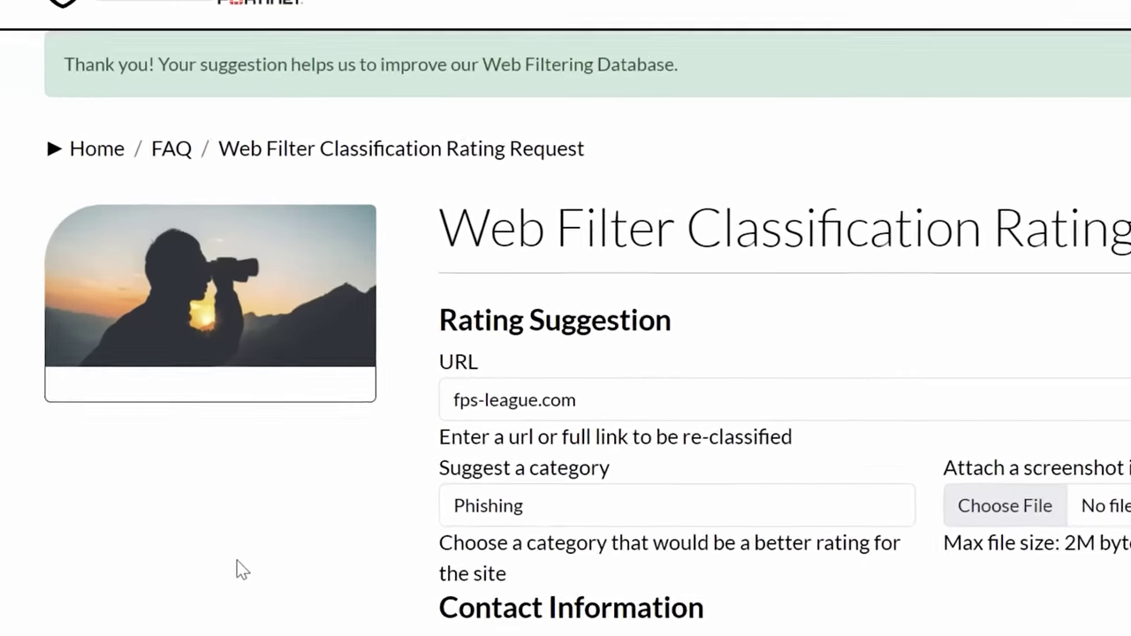
# Look up fps-league.com in BrightCloud and highlight its Suspicious reputation rating
pyautogui.moveTo(57, 74); pyautogui.dragTo(720, 89)
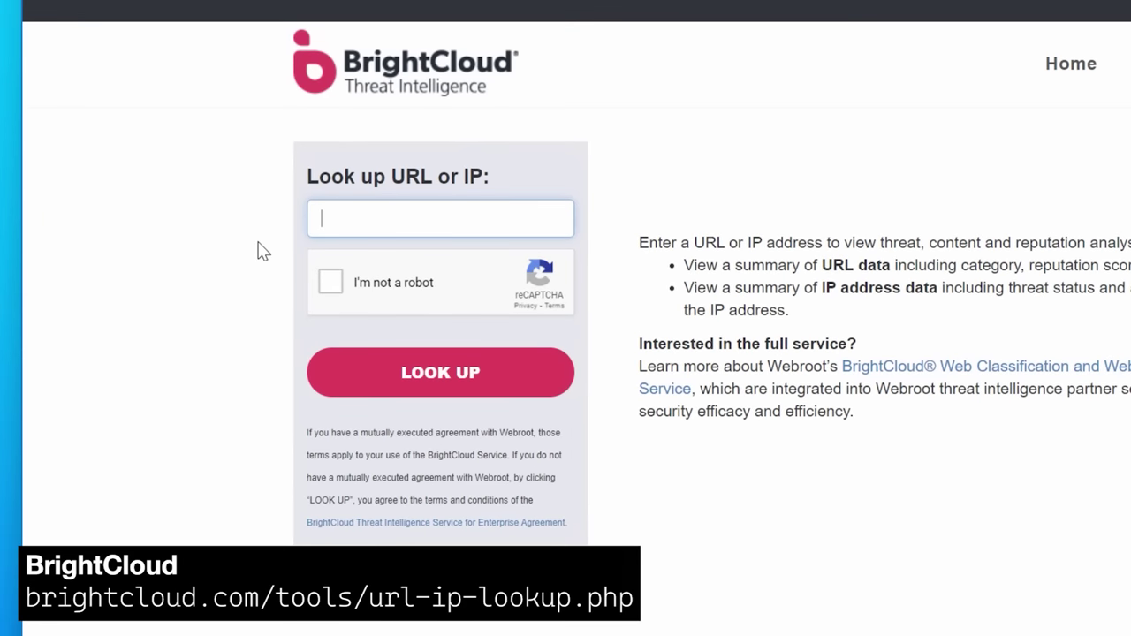
pyautogui.write('fps-league.com')
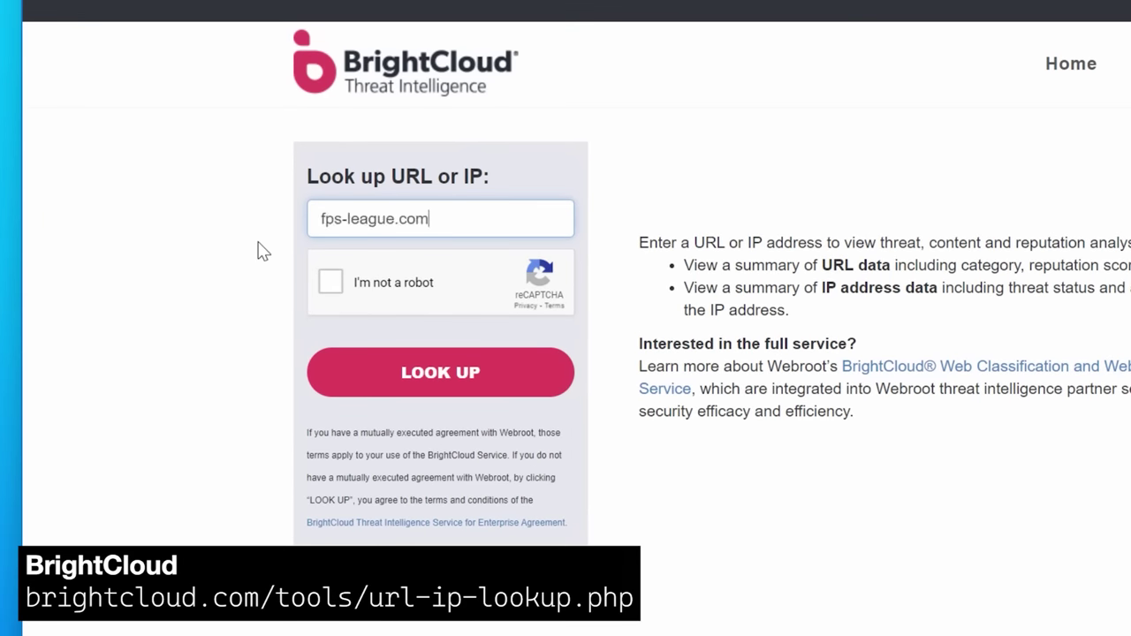
pyautogui.click(330, 281)
pyautogui.click(522, 384)
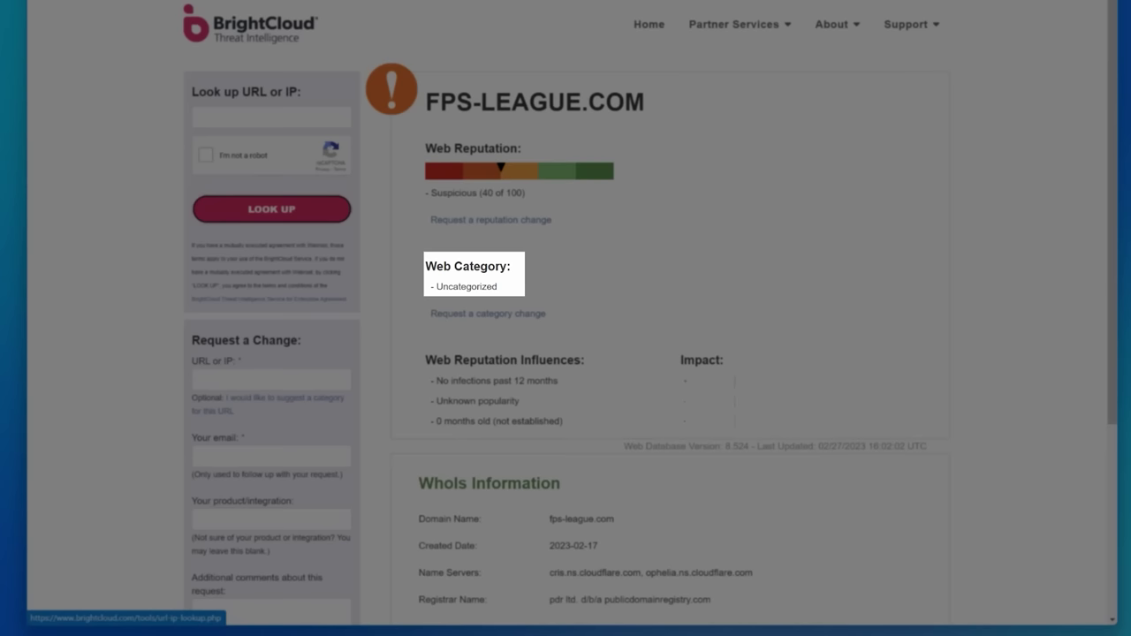
pyautogui.moveTo(1109, 197); pyautogui.dragTo(1118, 285)
pyautogui.click(1065, 222)
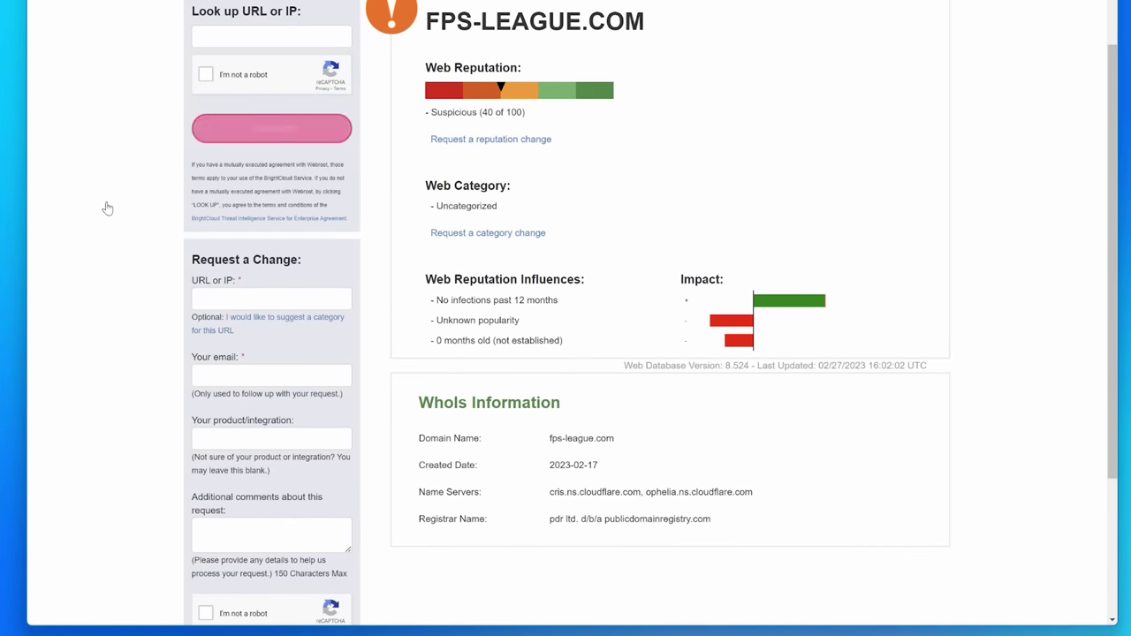
# Start a change request for the fps-league.com URL with category Phishing and Other Frauds
pyautogui.scroll(-1, 106, 207)
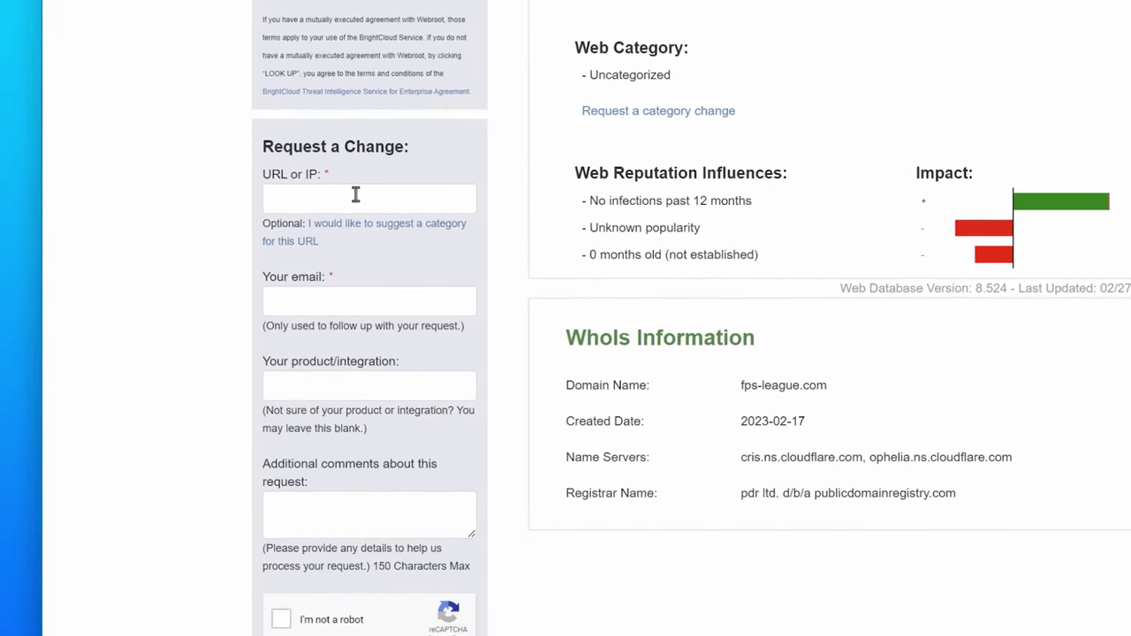
pyautogui.click(266, 228)
pyautogui.write('http://fps-league.com')
pyautogui.press('Tab')
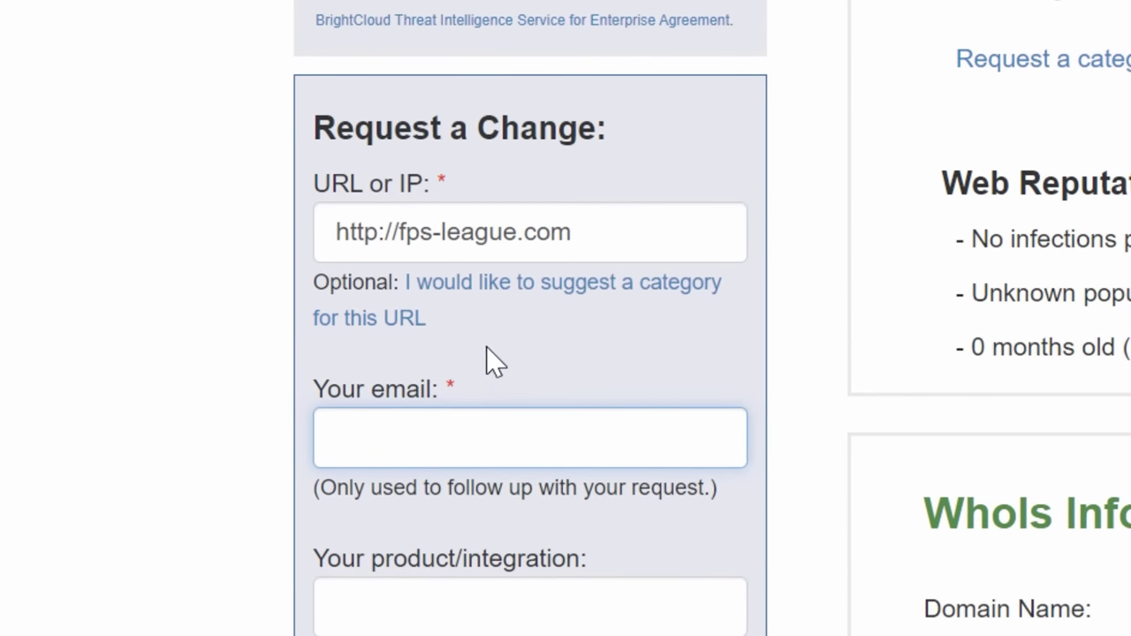
pyautogui.click(664, 240)
pyautogui.click(562, 305)
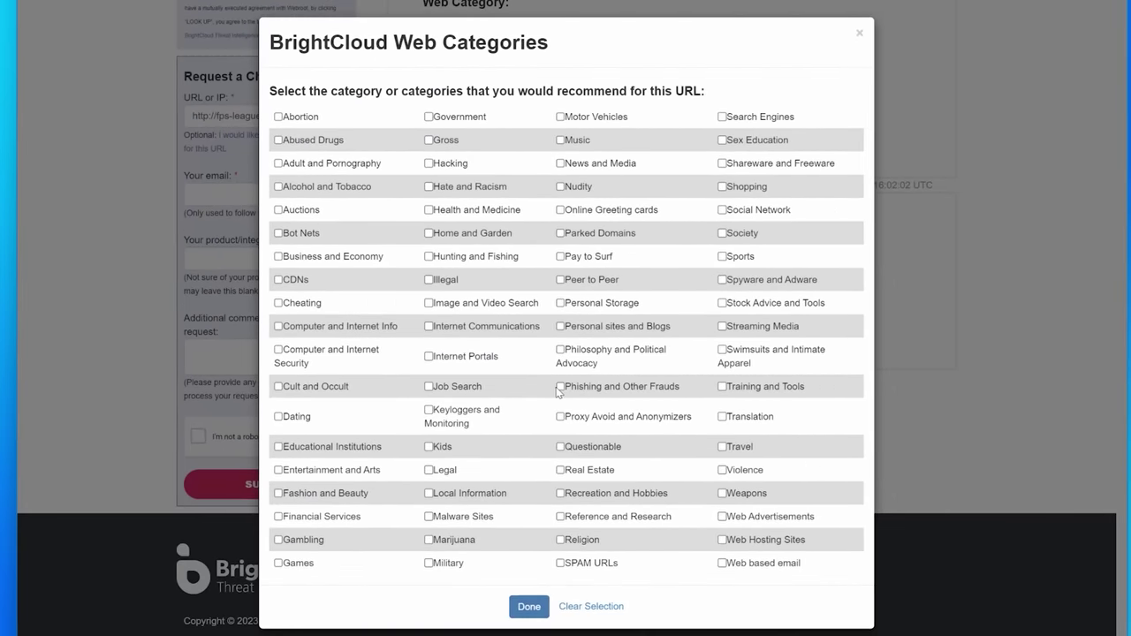
pyautogui.click(559, 387)
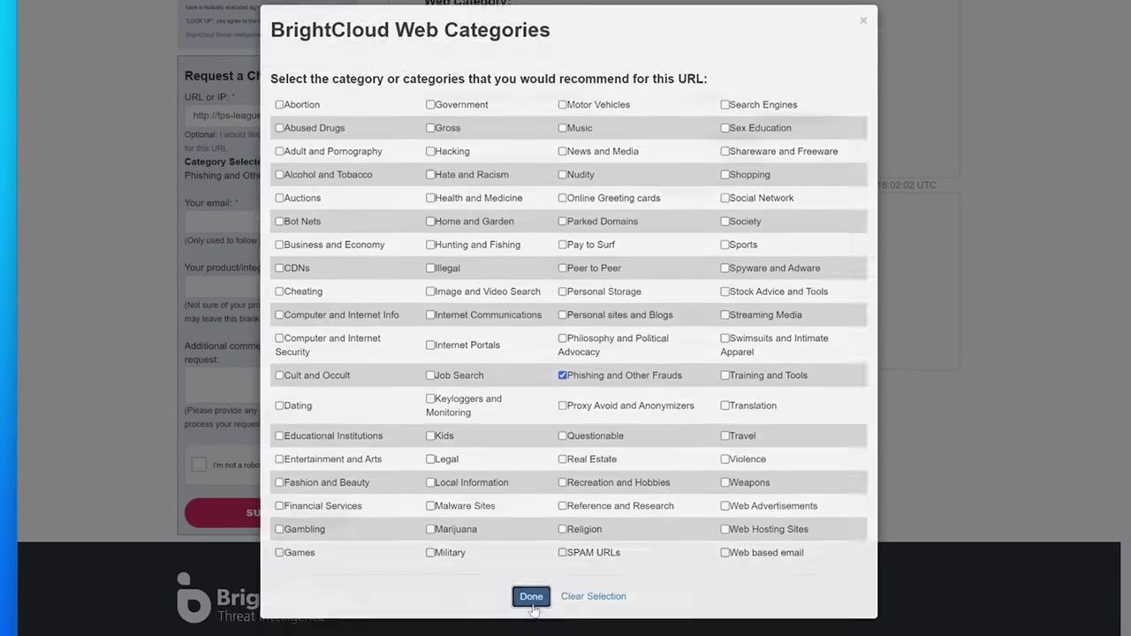
pyautogui.click(528, 607)
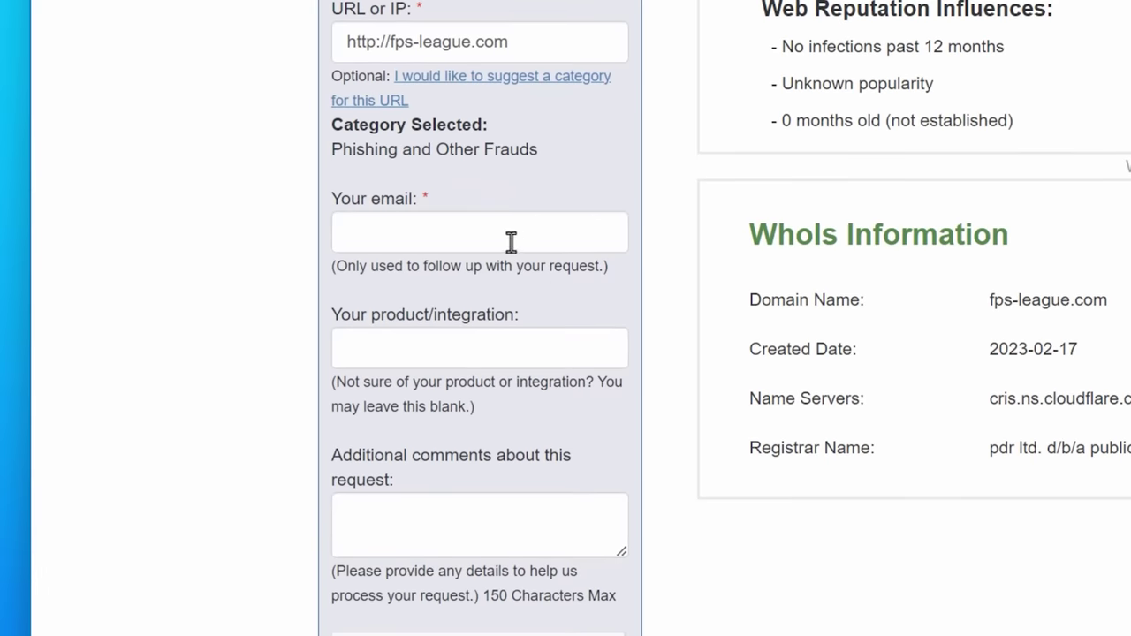
# Add the contact e-mail and a comment, then submit the change request
pyautogui.click(314, 228)
pyautogui.moveTo(566, 244); pyautogui.dragTo(293, 235)
pyautogui.press('Right')
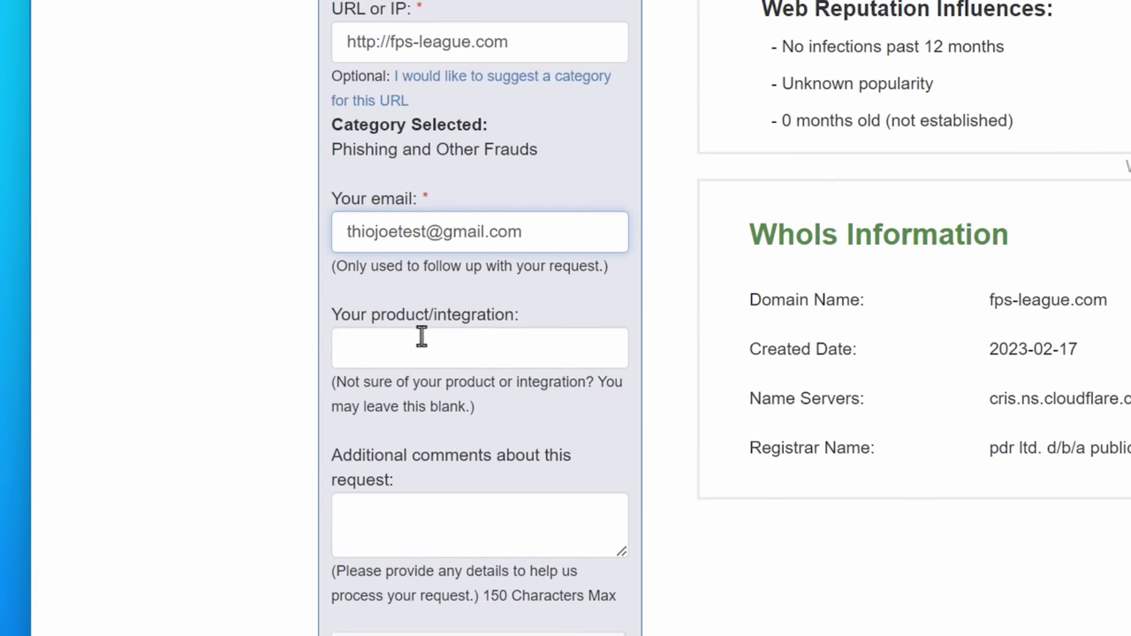
pyautogui.click(374, 525)
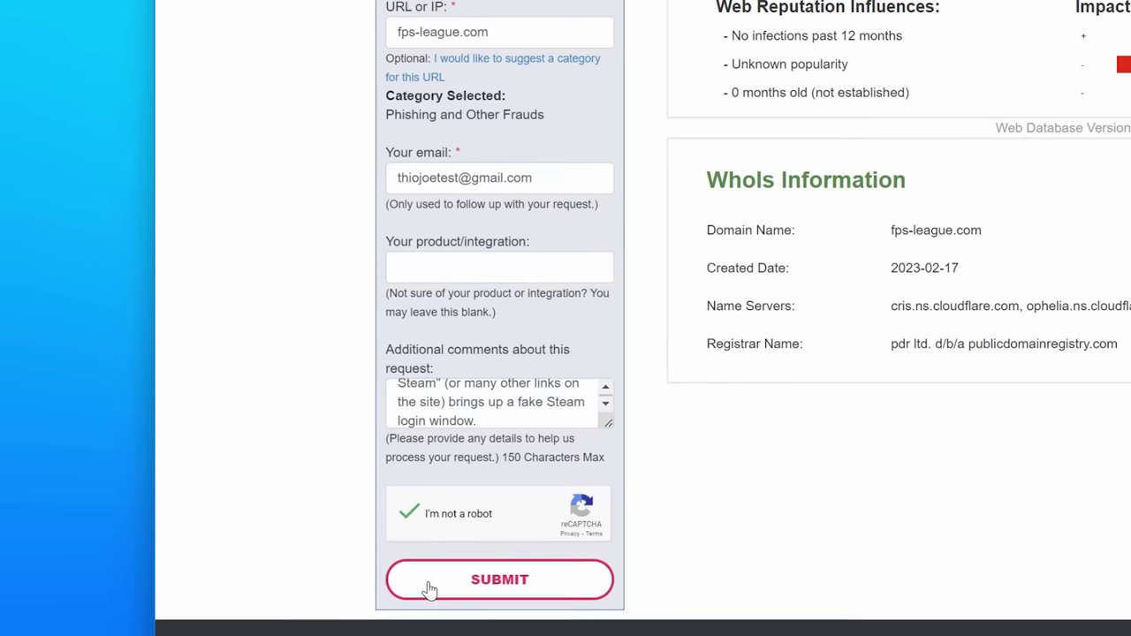
pyautogui.click(430, 590)
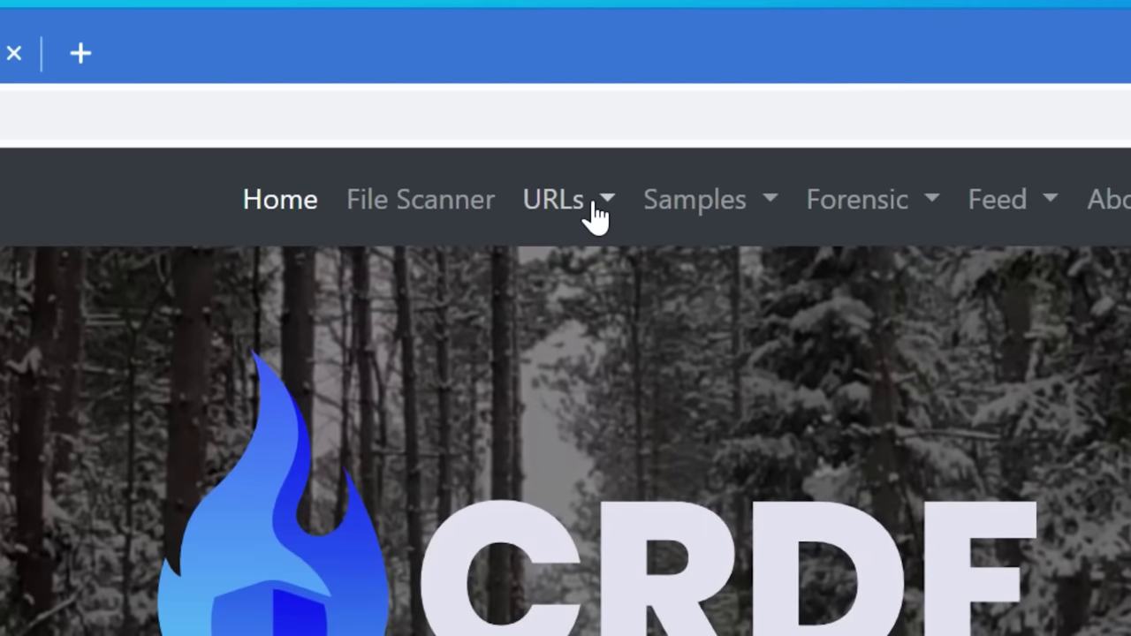
pyautogui.click(595, 217)
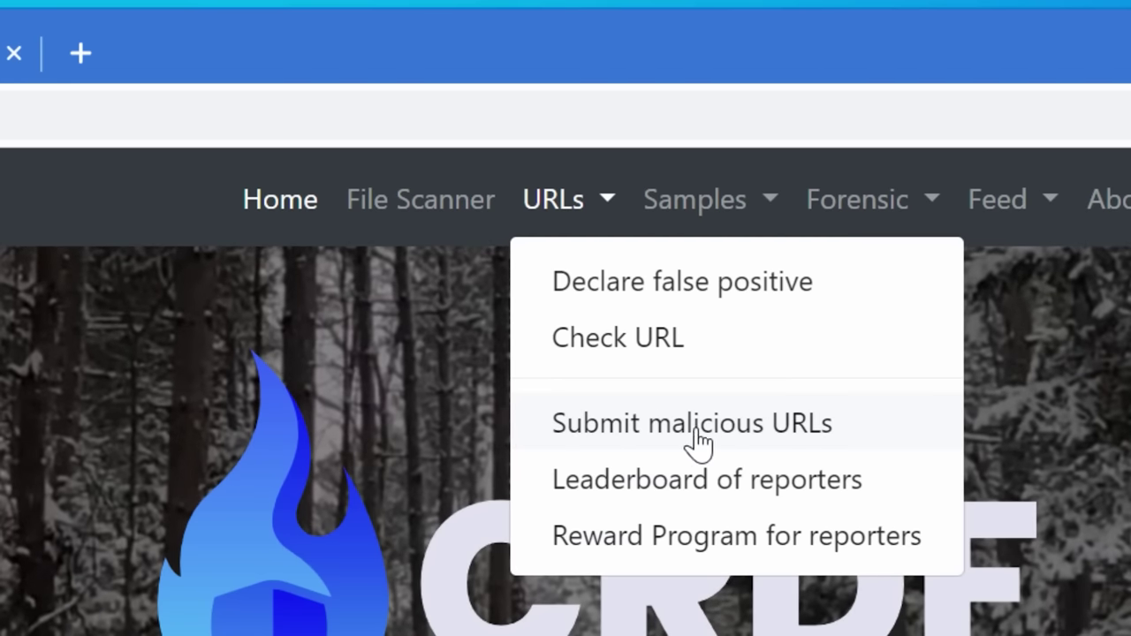
pyautogui.click(822, 434)
pyautogui.scroll(-6, 566, 354)
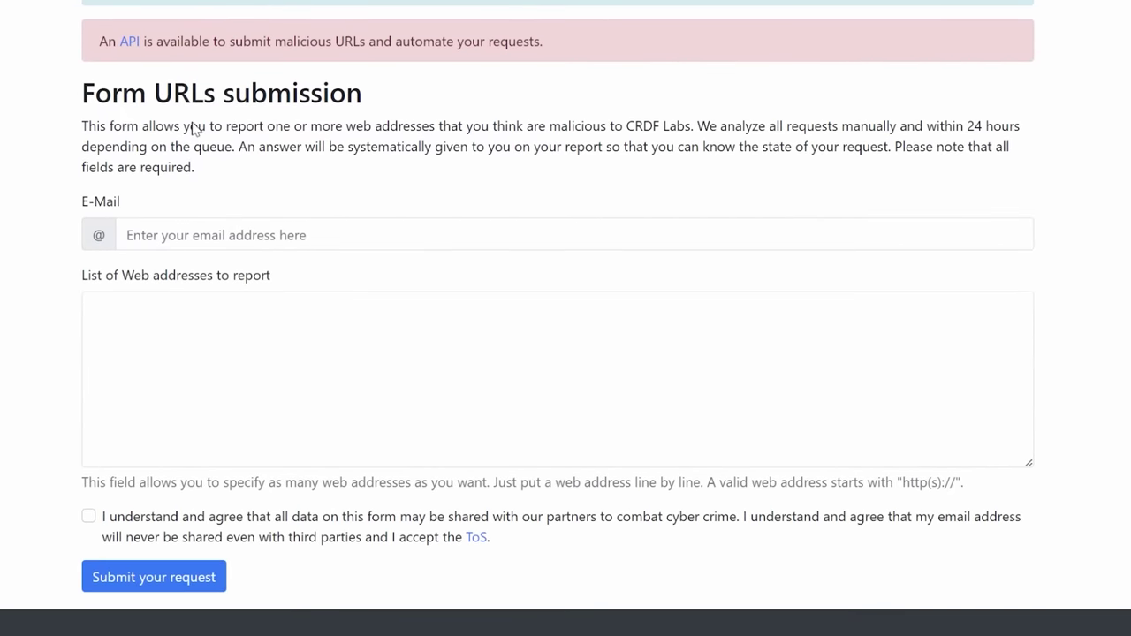
pyautogui.click(327, 225)
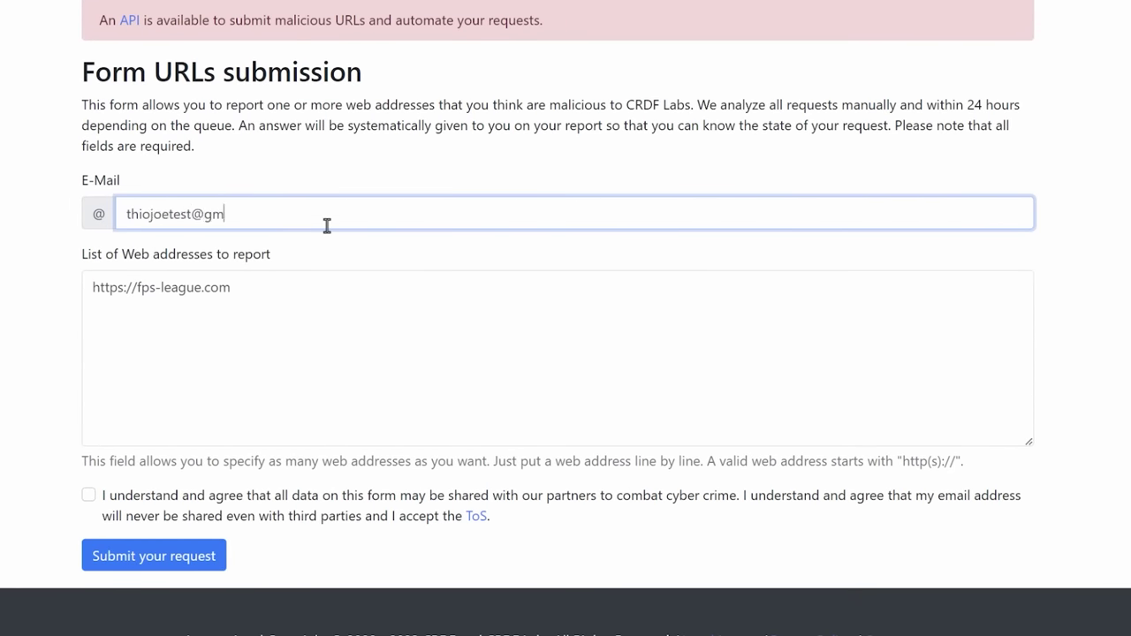
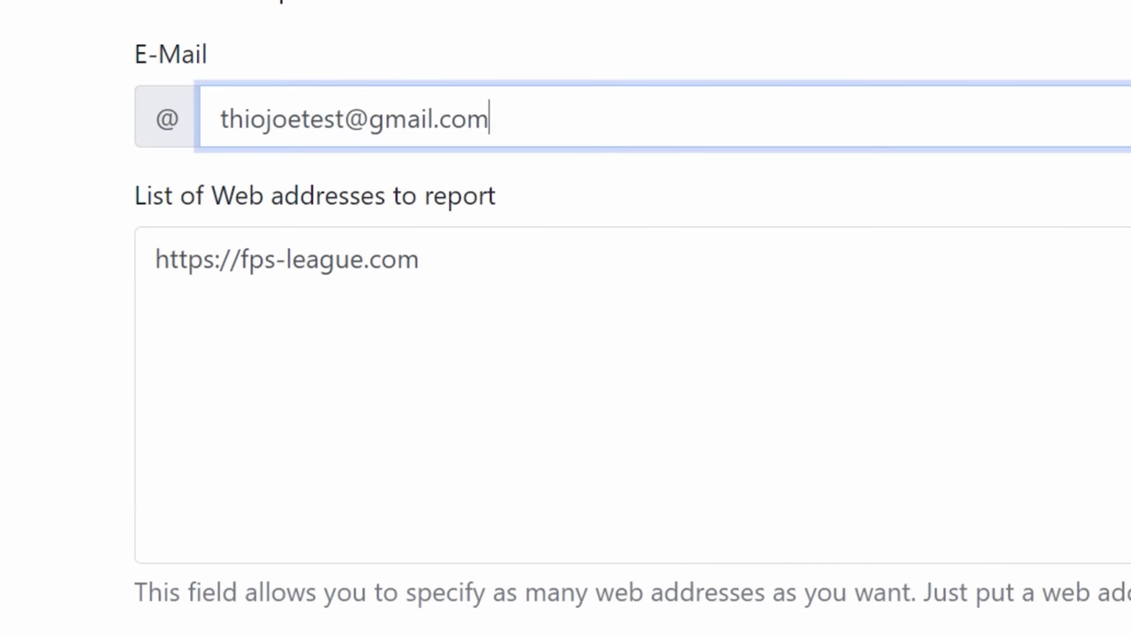
pyautogui.click(132, 430)
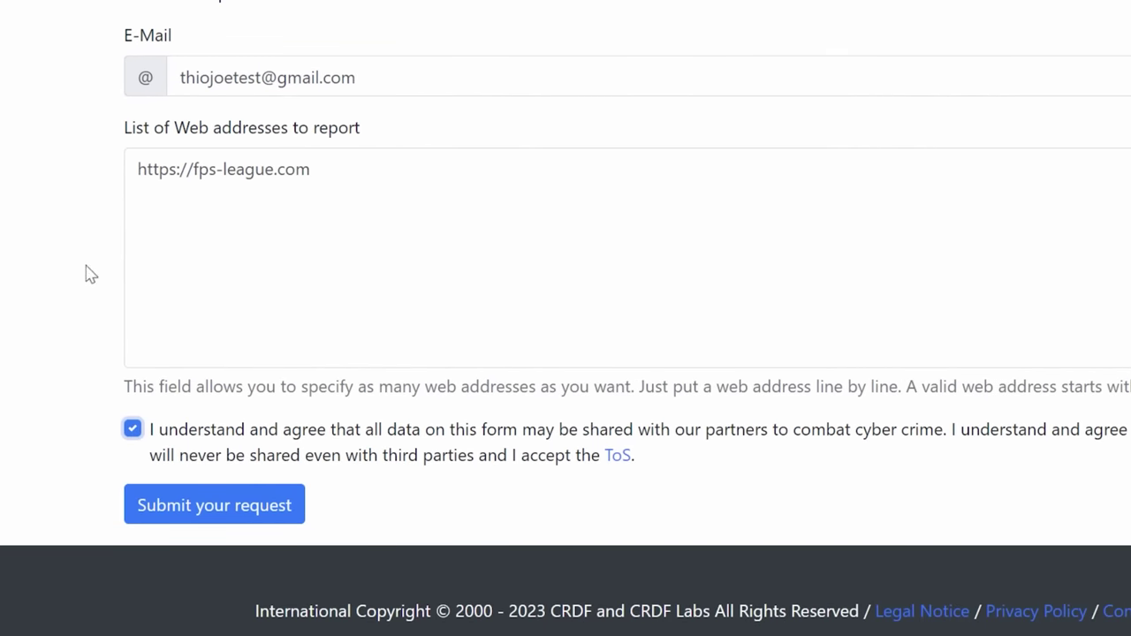
pyautogui.click(202, 518)
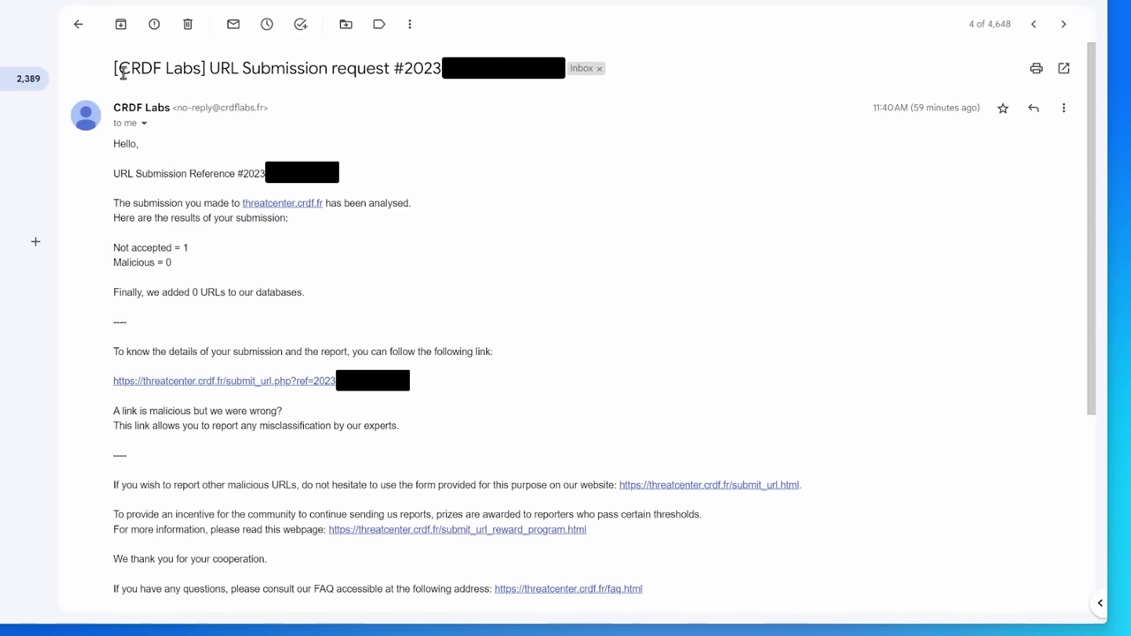
# Highlight the CRDF reply's 'not accepted, 0 URLs added' results and open the submission report
pyautogui.moveTo(209, 212); pyautogui.dragTo(211, 267)
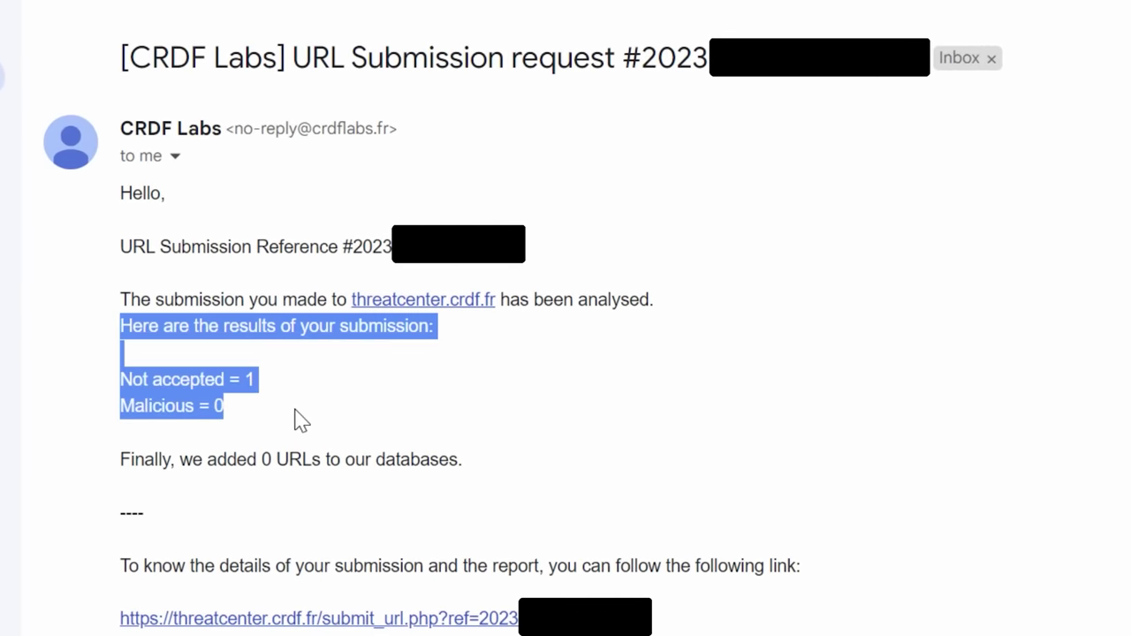
pyautogui.click(296, 423)
pyautogui.moveTo(122, 460); pyautogui.dragTo(519, 487)
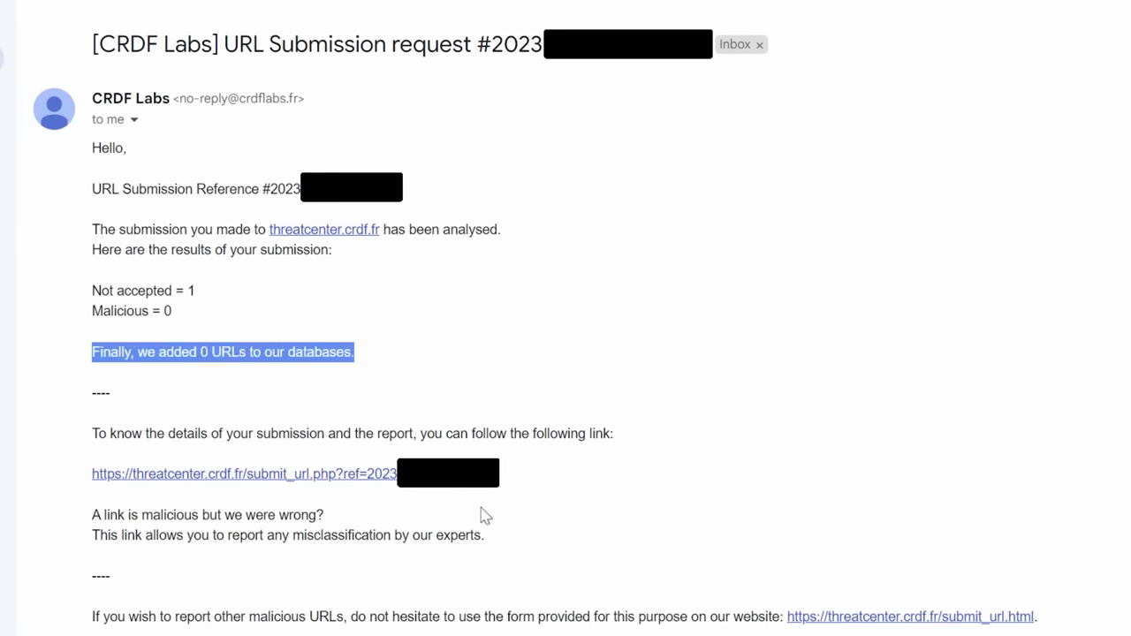
pyautogui.click(485, 516)
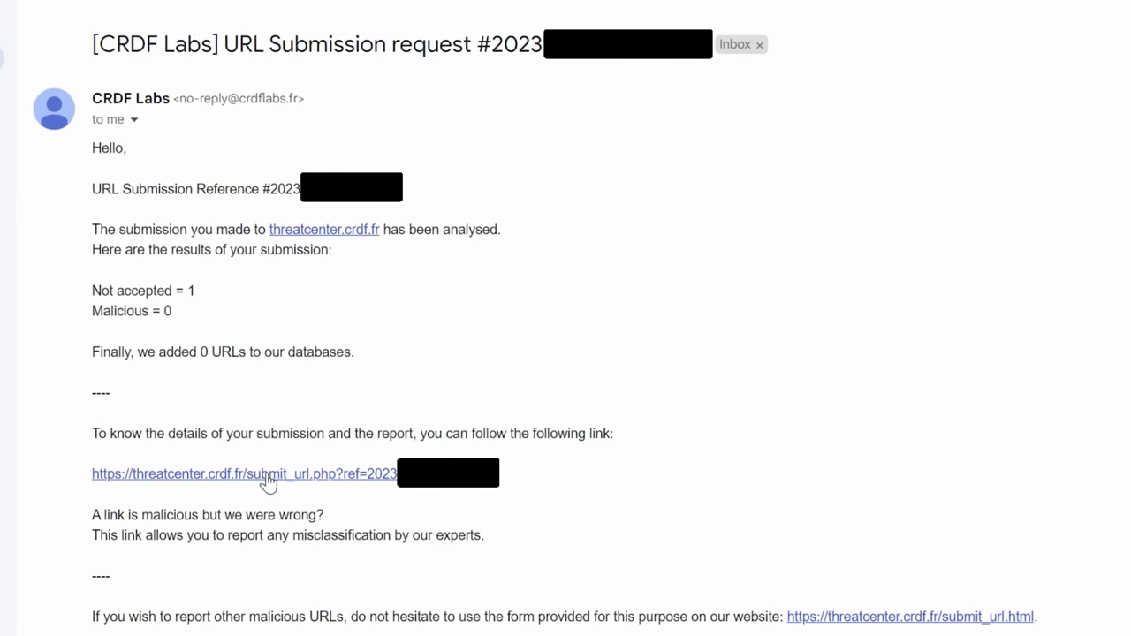
pyautogui.click(351, 478)
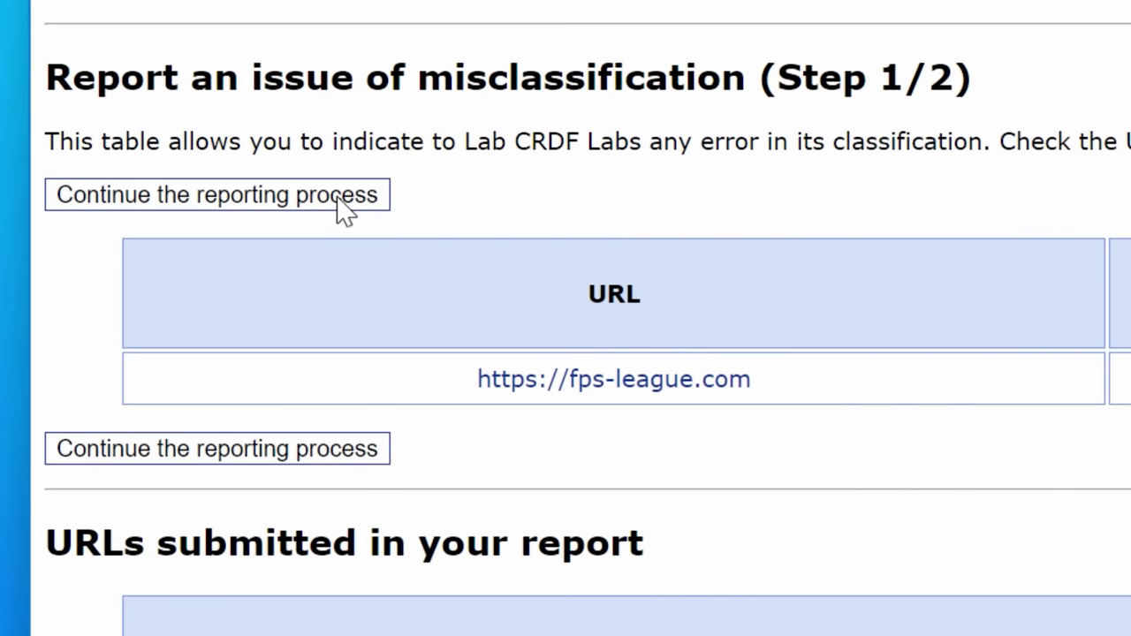
# Paste the Steam phishing reason into the misclassification form and submit the issue
pyautogui.click(339, 198)
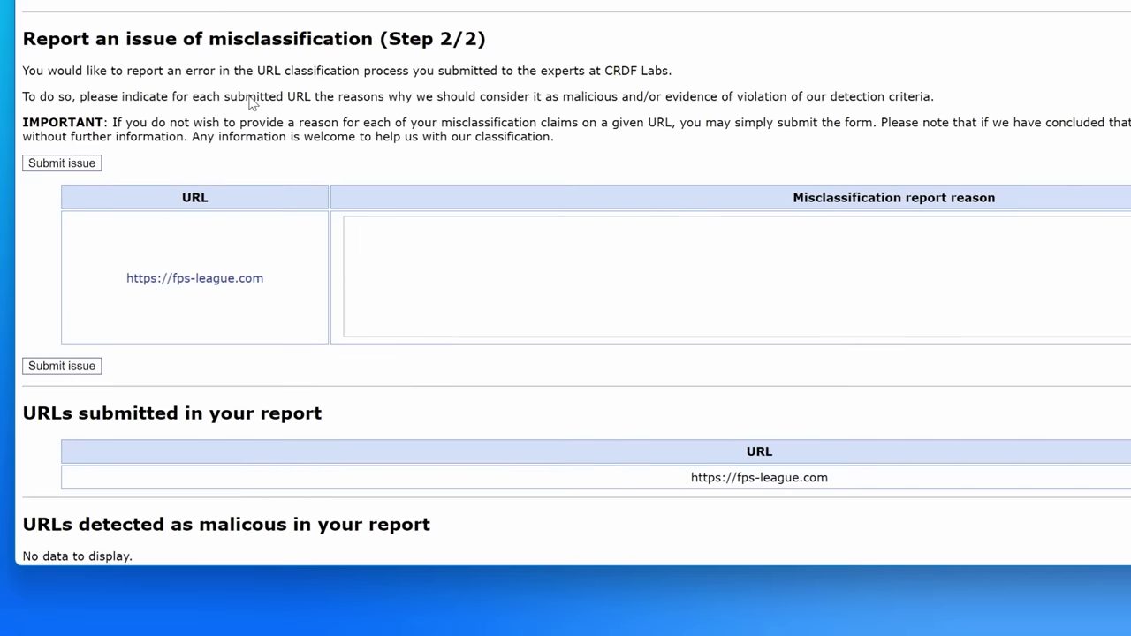
pyautogui.rightClick(517, 263)
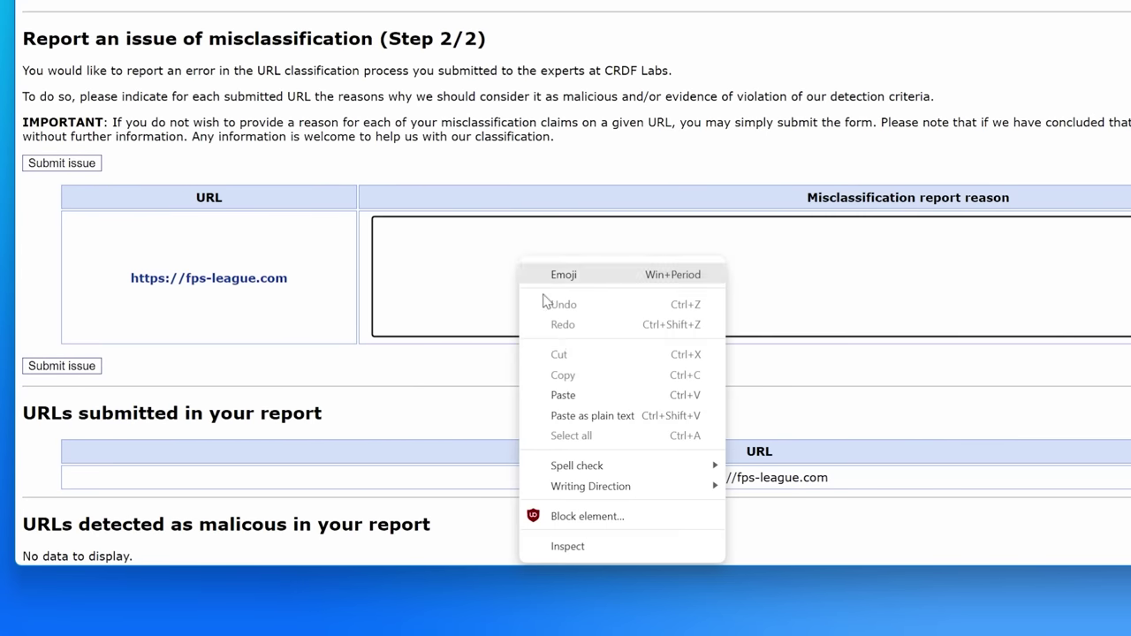
pyautogui.click(563, 385)
pyautogui.click(449, 392)
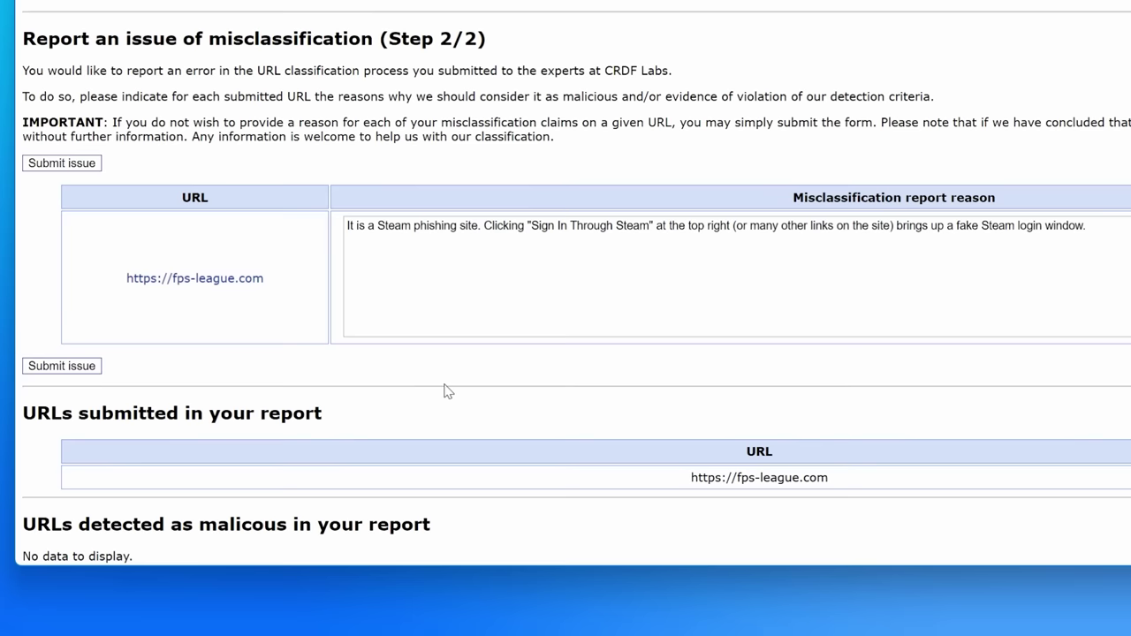
pyautogui.click(81, 371)
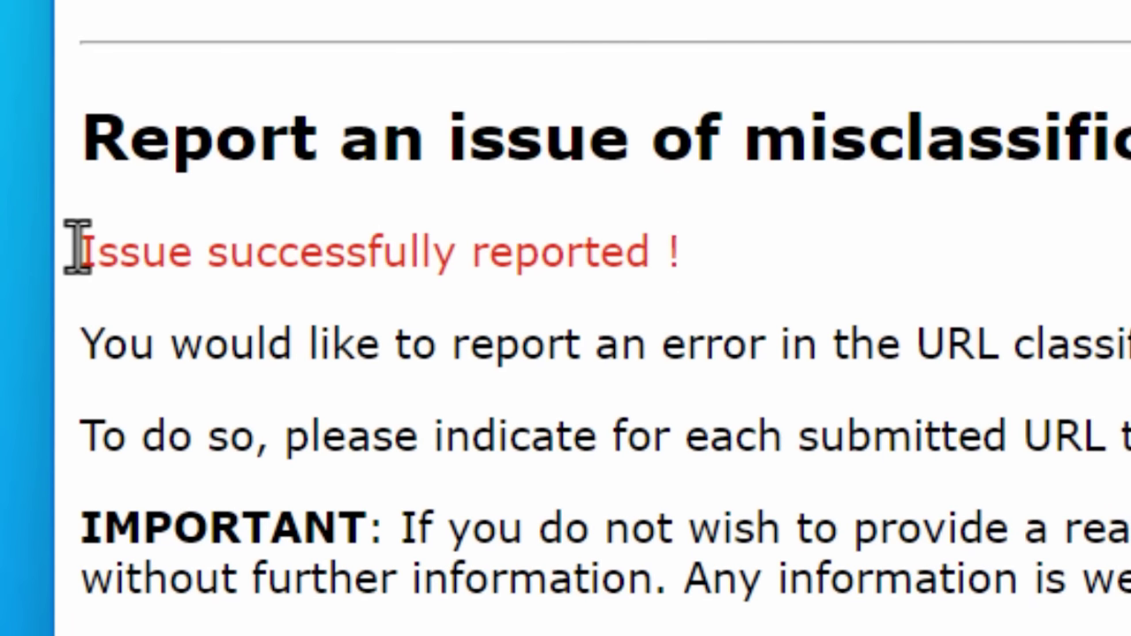
# Highlight the 'Issue successfully reported !' confirmation
pyautogui.moveTo(79, 252); pyautogui.dragTo(737, 245)
pyautogui.click(738, 249)
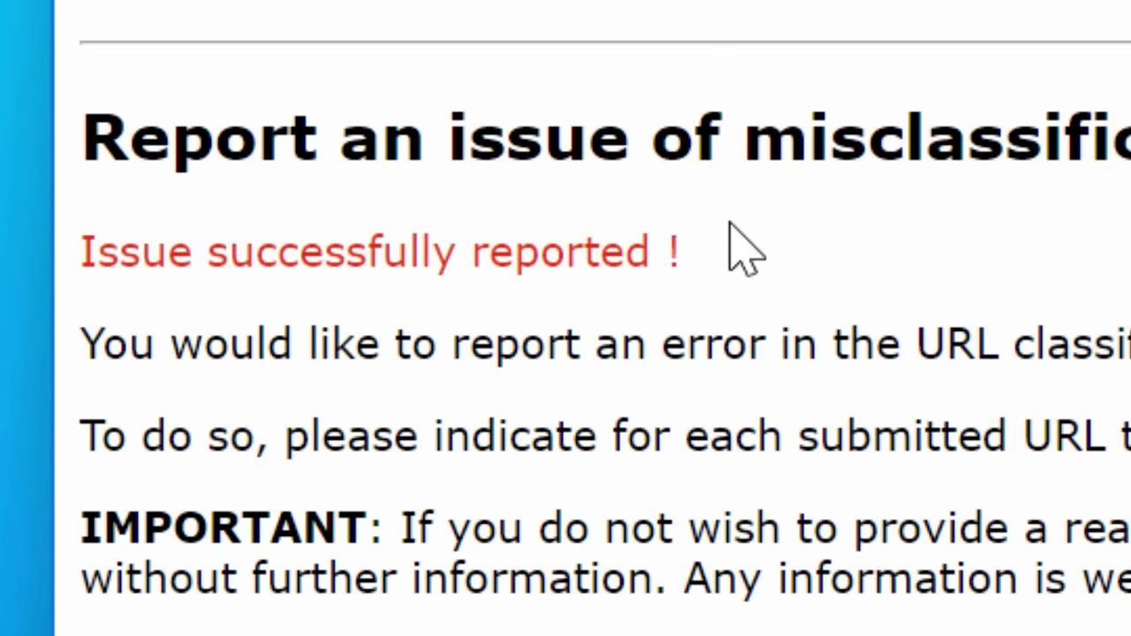
pyautogui.moveTo(78, 253); pyautogui.dragTo(778, 212)
pyautogui.click(778, 212)
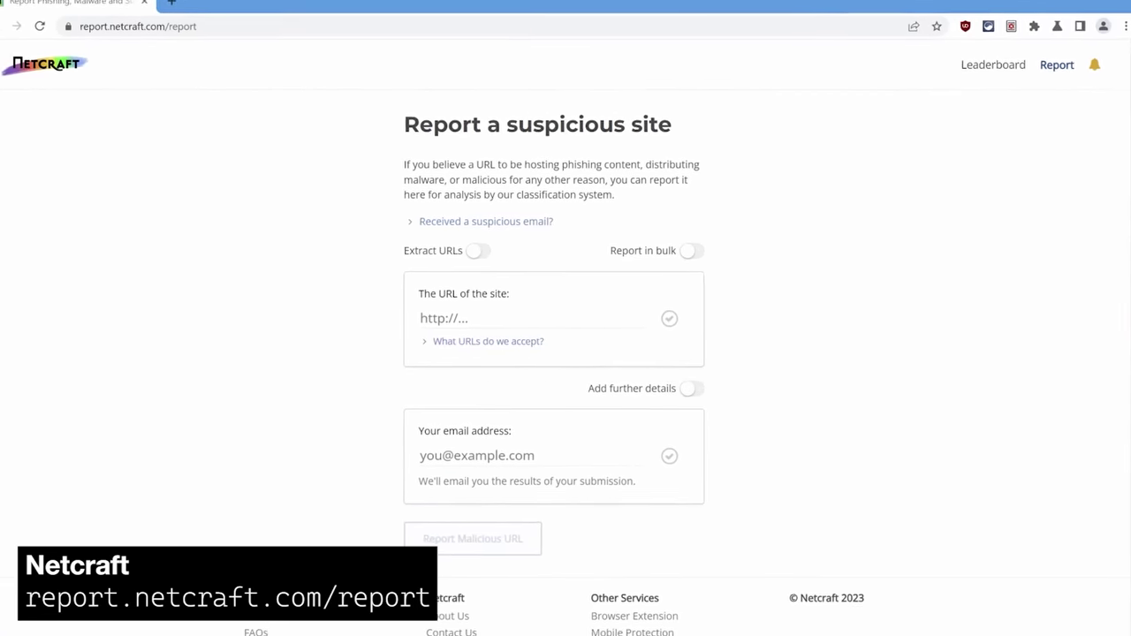
pyautogui.write('https://fps-league.com')
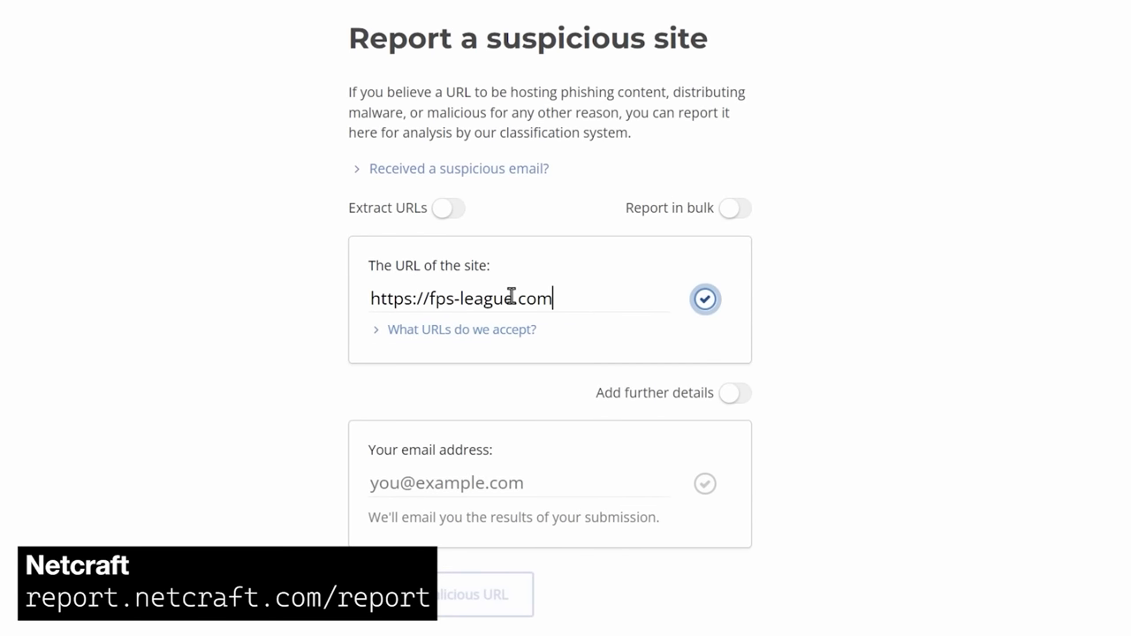
pyautogui.click(469, 478)
pyautogui.hotkey('ctrl', 'v')
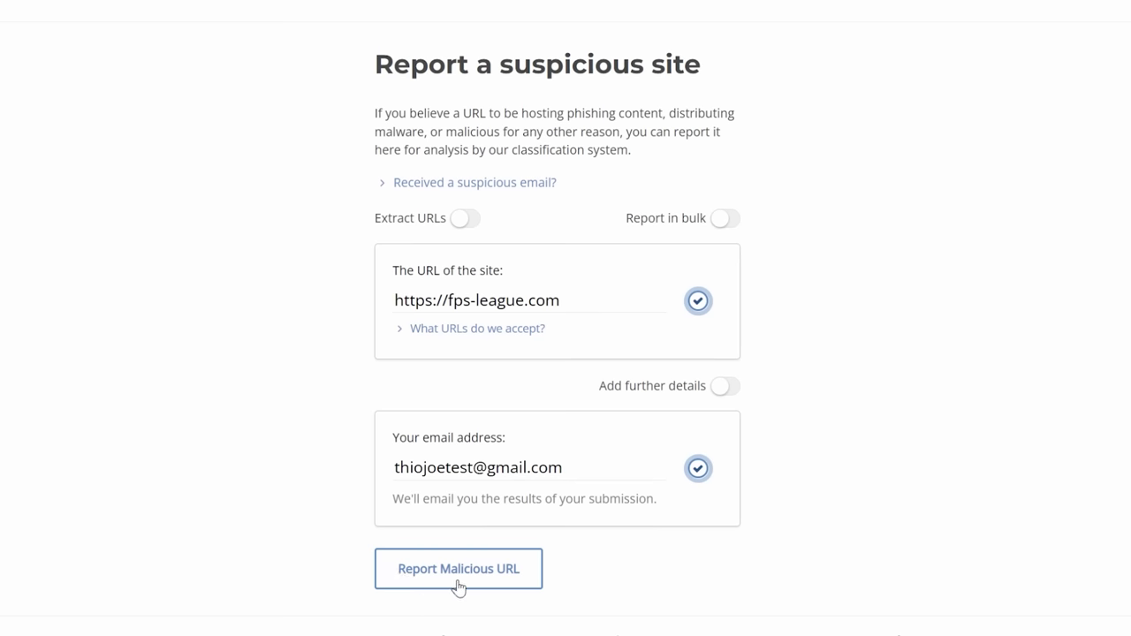
pyautogui.click(458, 583)
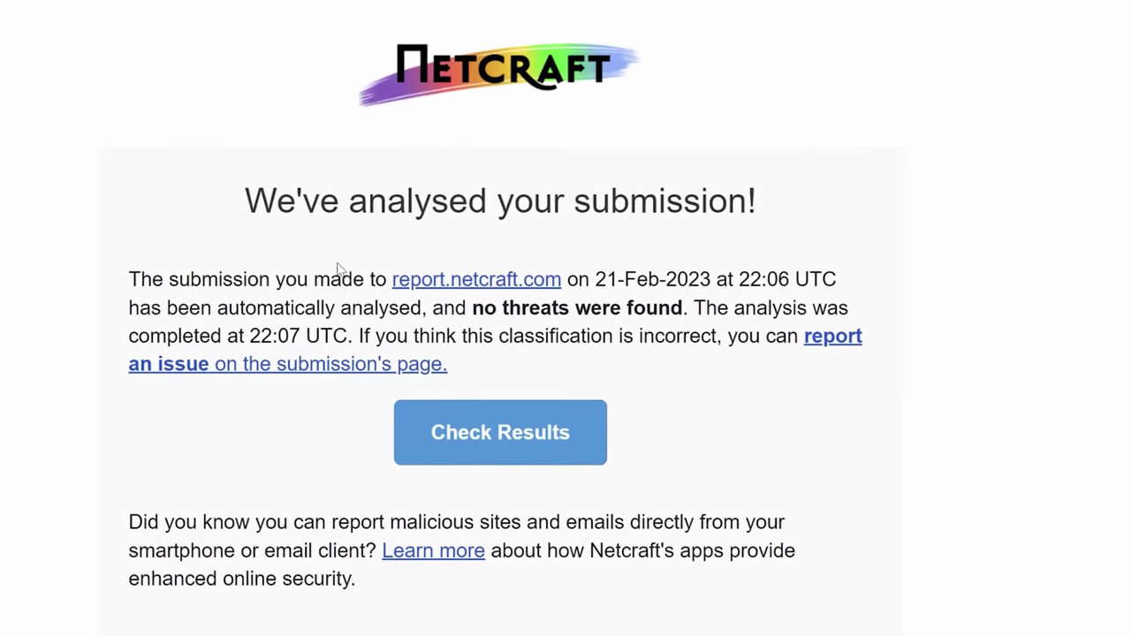
# Highlight the 'no threats found' result and tick Misclassification with a comment
pyautogui.moveTo(471, 311); pyautogui.dragTo(661, 313)
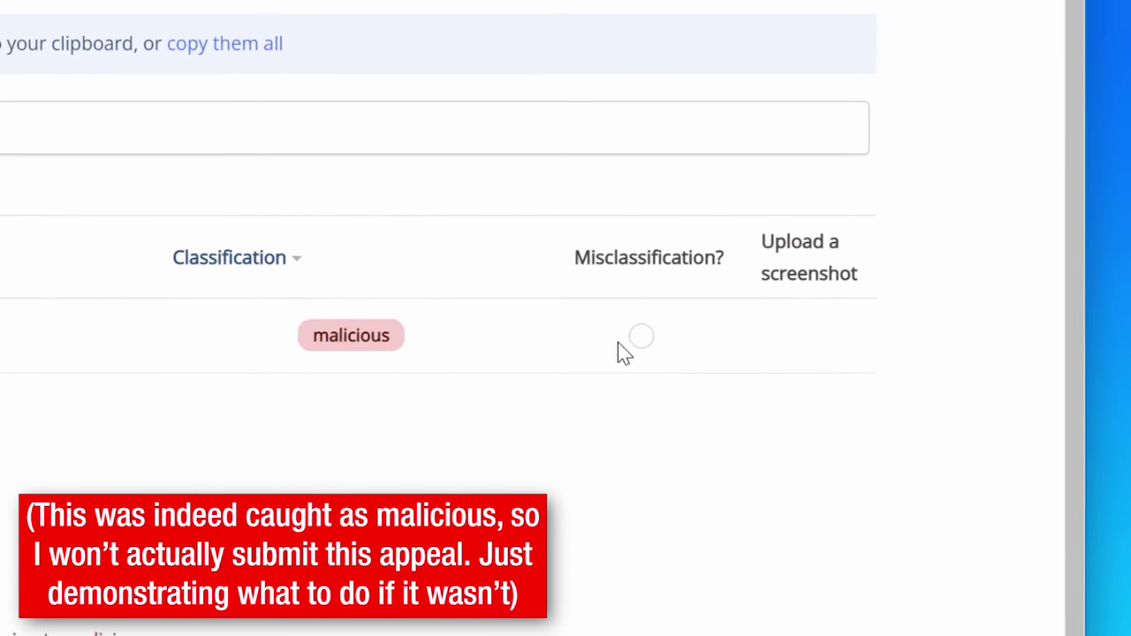
pyautogui.click(611, 358)
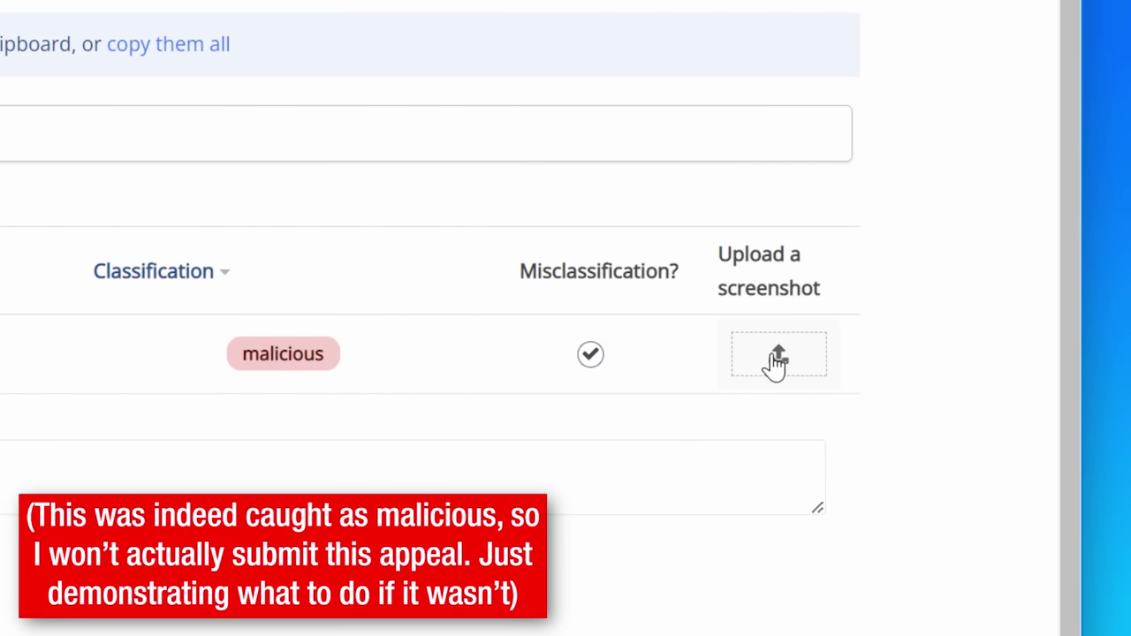
pyautogui.click(512, 358)
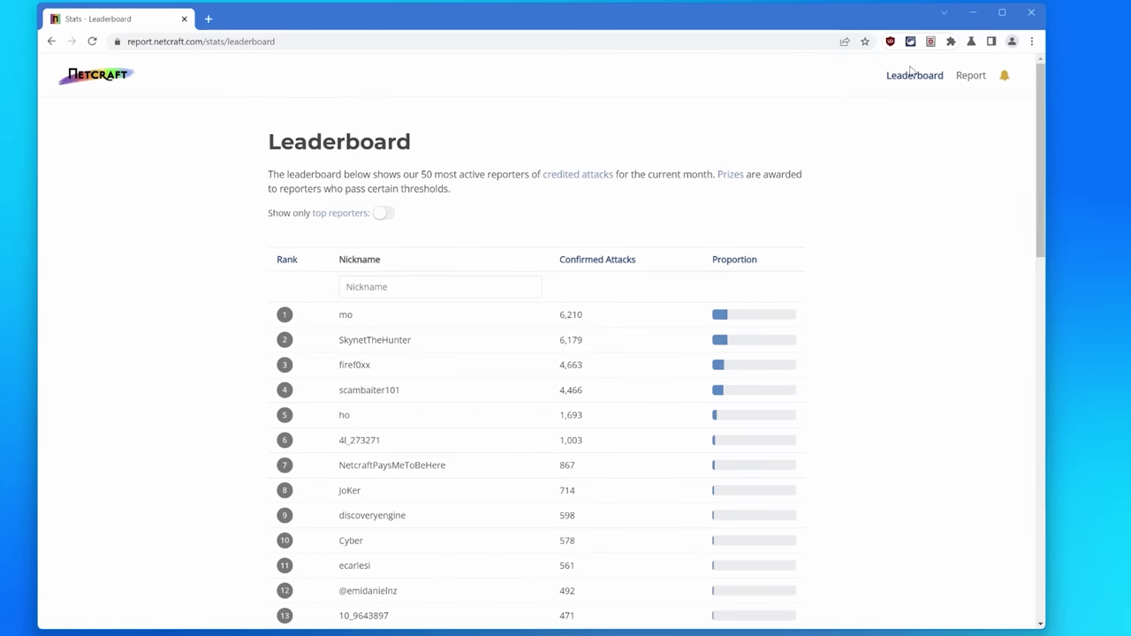
# Browse the Netcraft reporter leaderboard and highlight the prize table
pyautogui.scroll(-1, 1109, 143)
pyautogui.moveTo(1109, 144); pyautogui.dragTo(1103, 523)
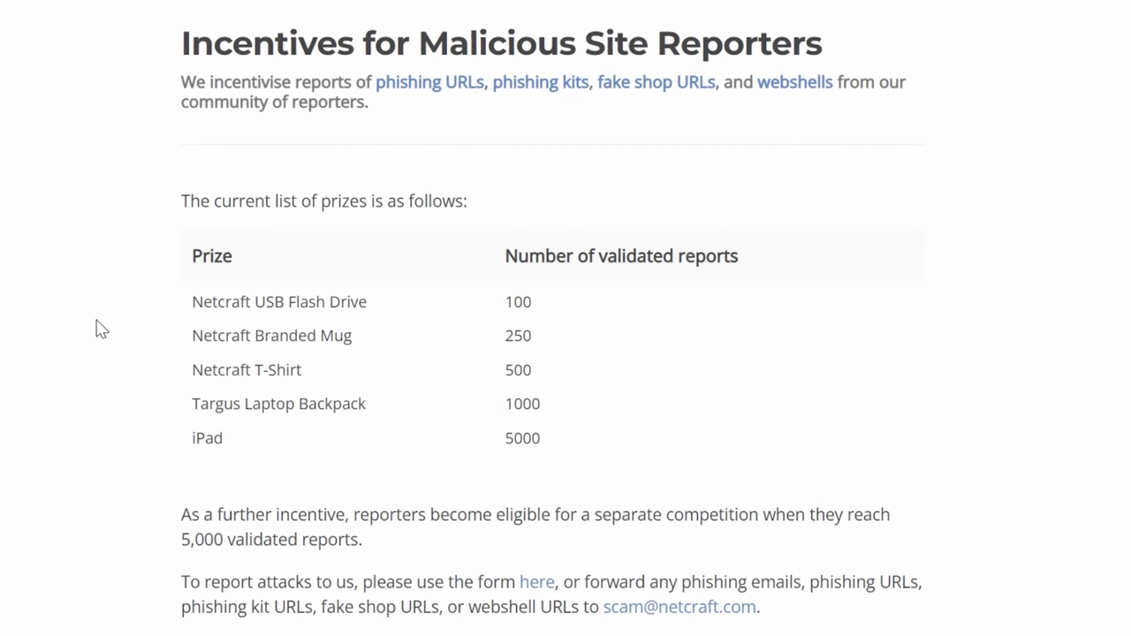
pyautogui.moveTo(139, 311); pyautogui.dragTo(684, 480)
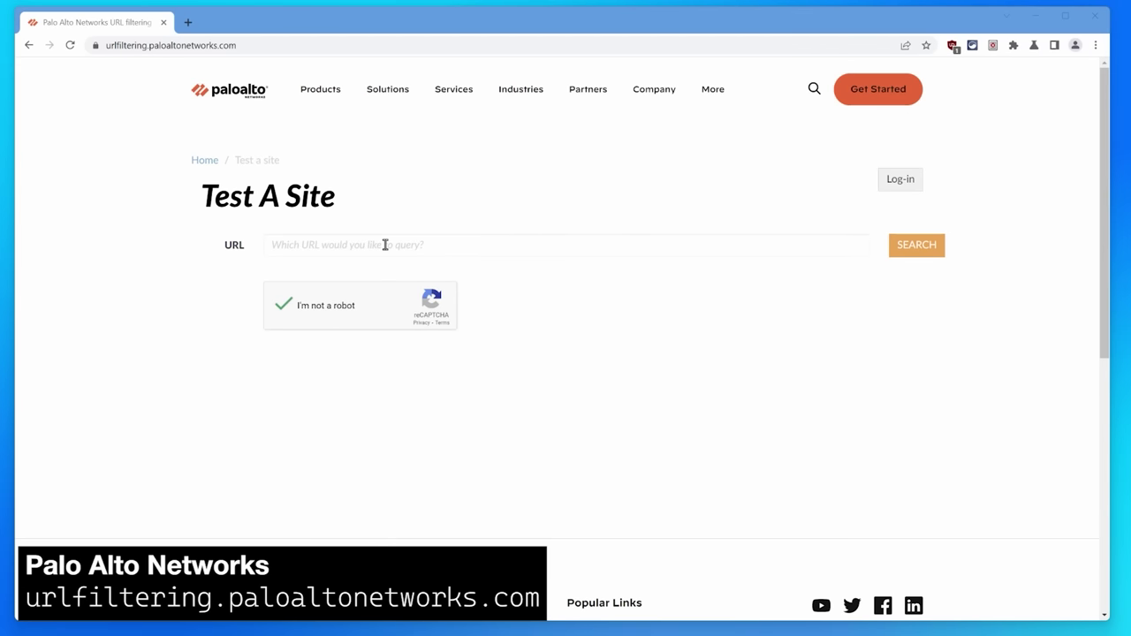
pyautogui.write('https://fps-league.com')
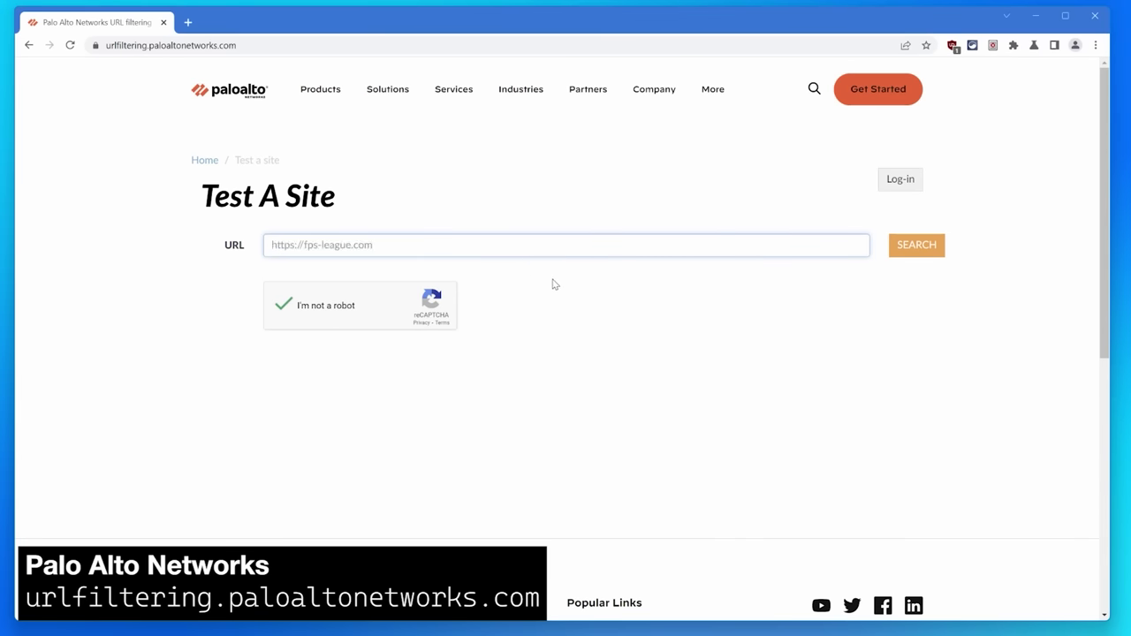
pyautogui.click(916, 250)
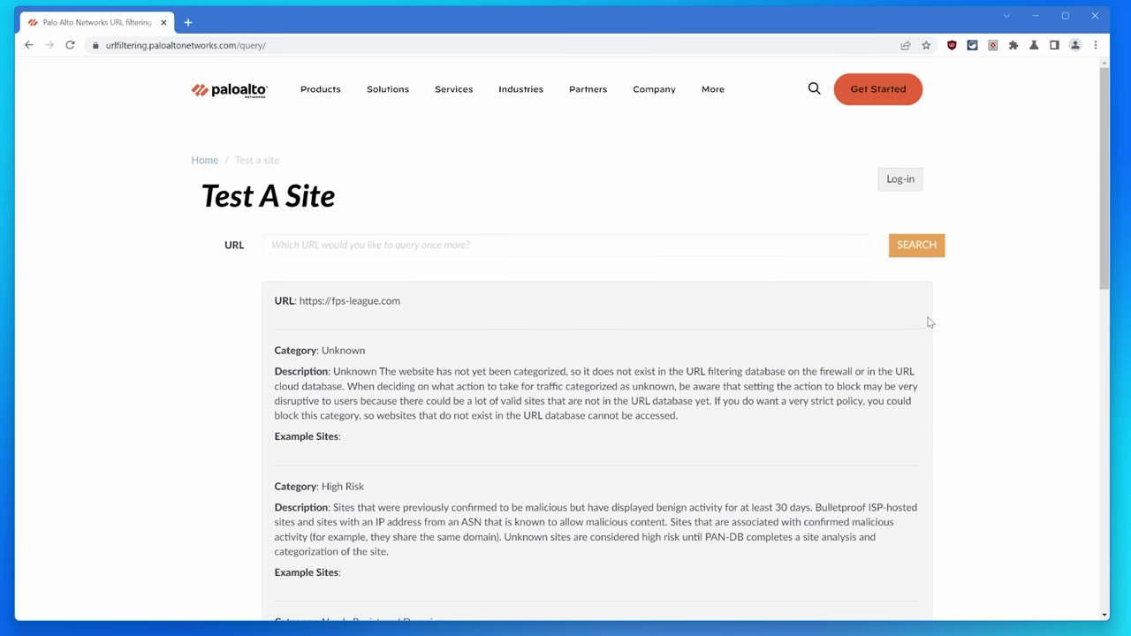
pyautogui.scroll(-3, 928, 322)
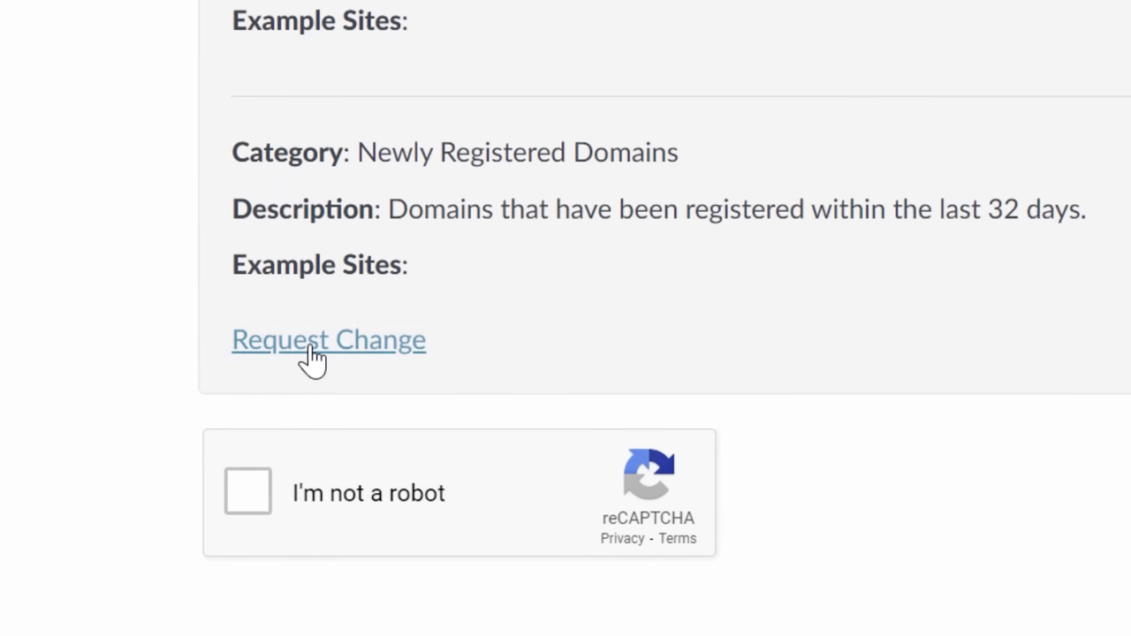
# Request a change to Phishing with the saved Steam phishing description as the comment
pyautogui.click(314, 355)
pyautogui.click(260, 405)
pyautogui.press('super+v')
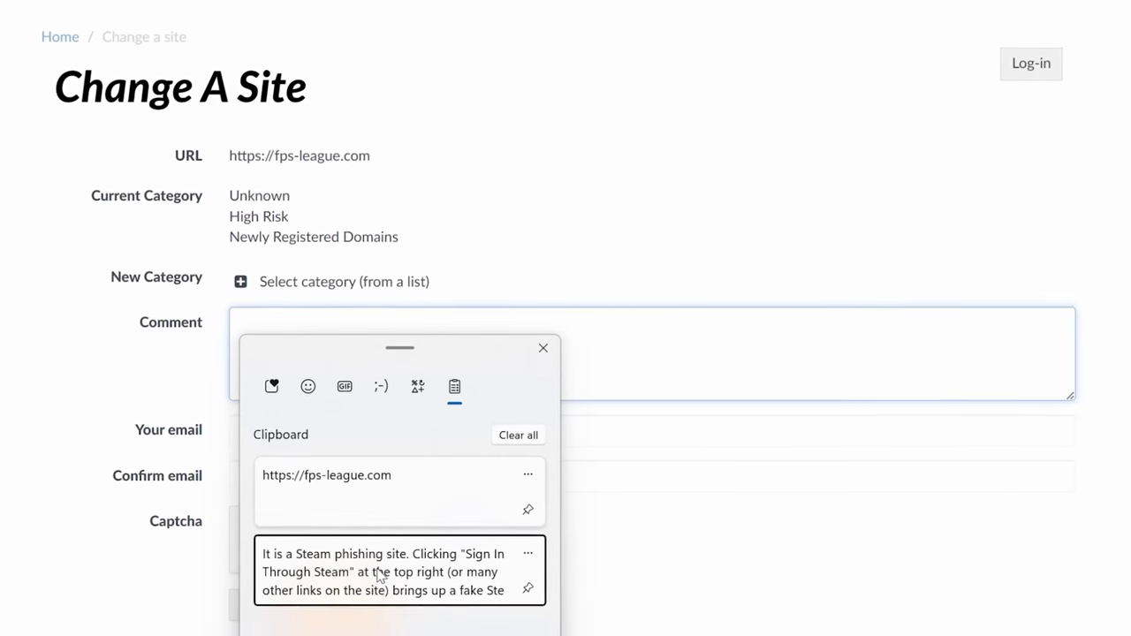
pyautogui.click(379, 576)
pyautogui.click(241, 282)
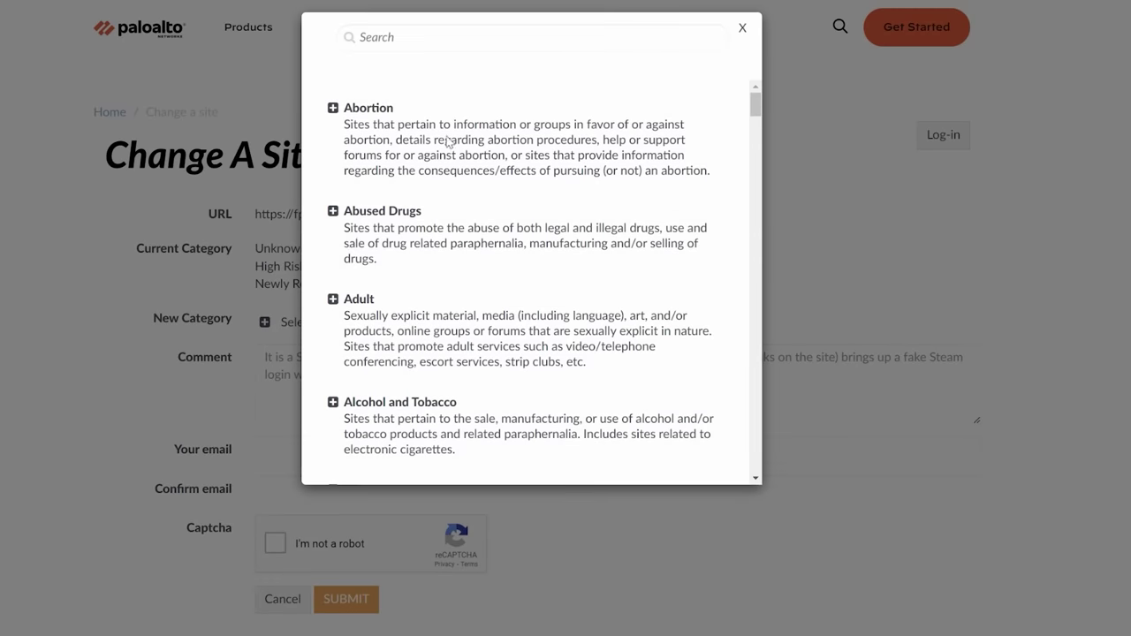
pyautogui.write('phish')
pyautogui.click(339, 116)
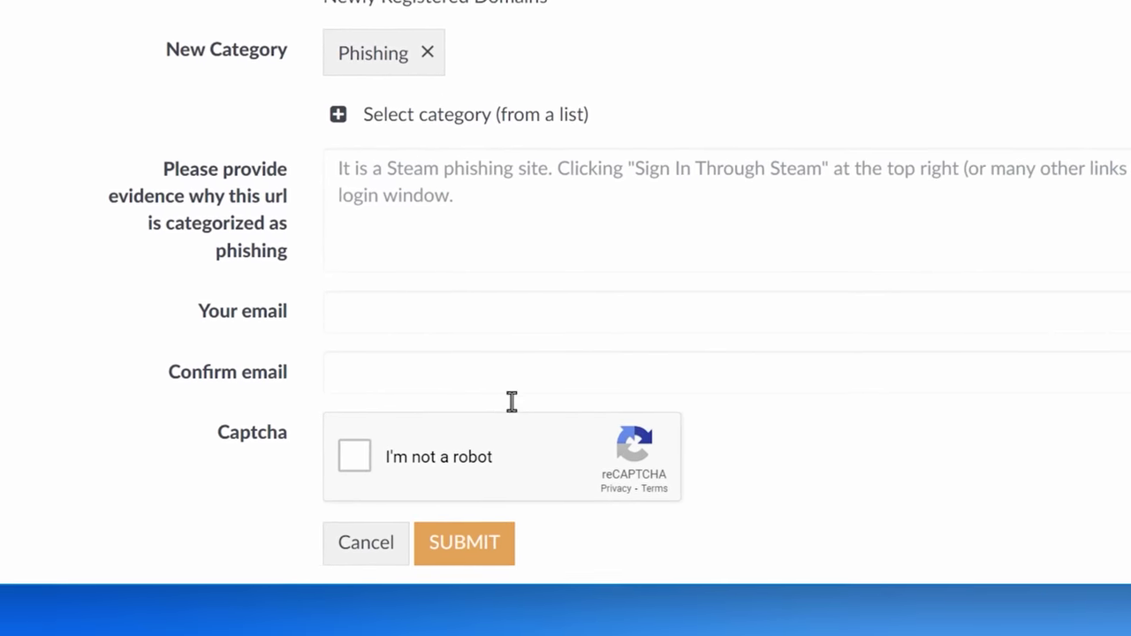
pyautogui.click(465, 542)
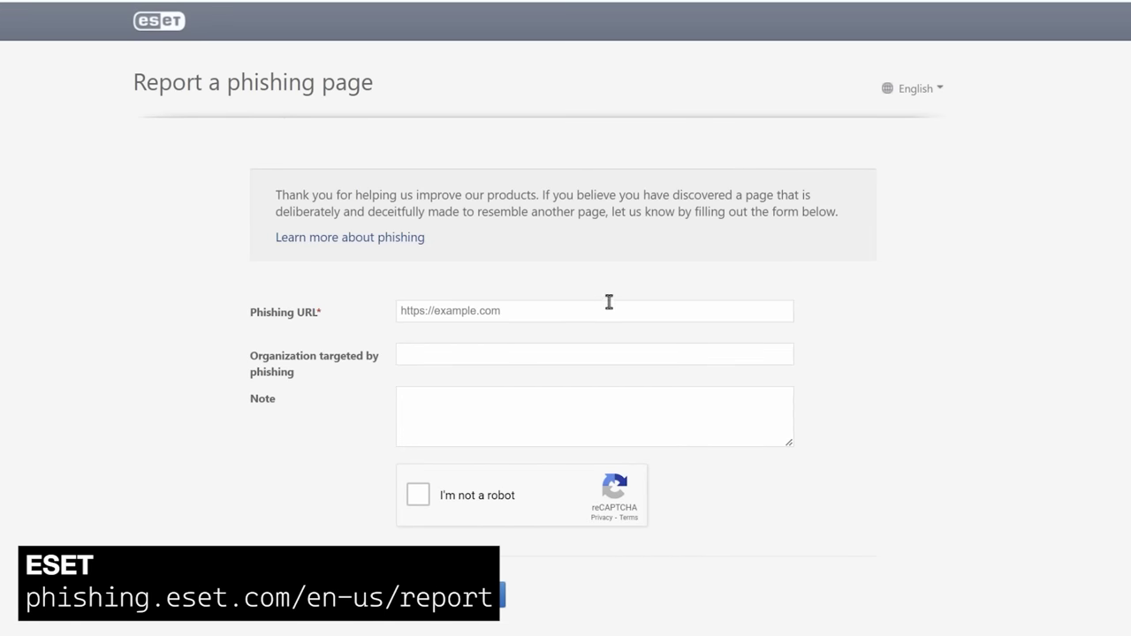
# Fill ESET's form with fps-league.com, organization Steam and the pasted note, then submit
pyautogui.click(596, 311)
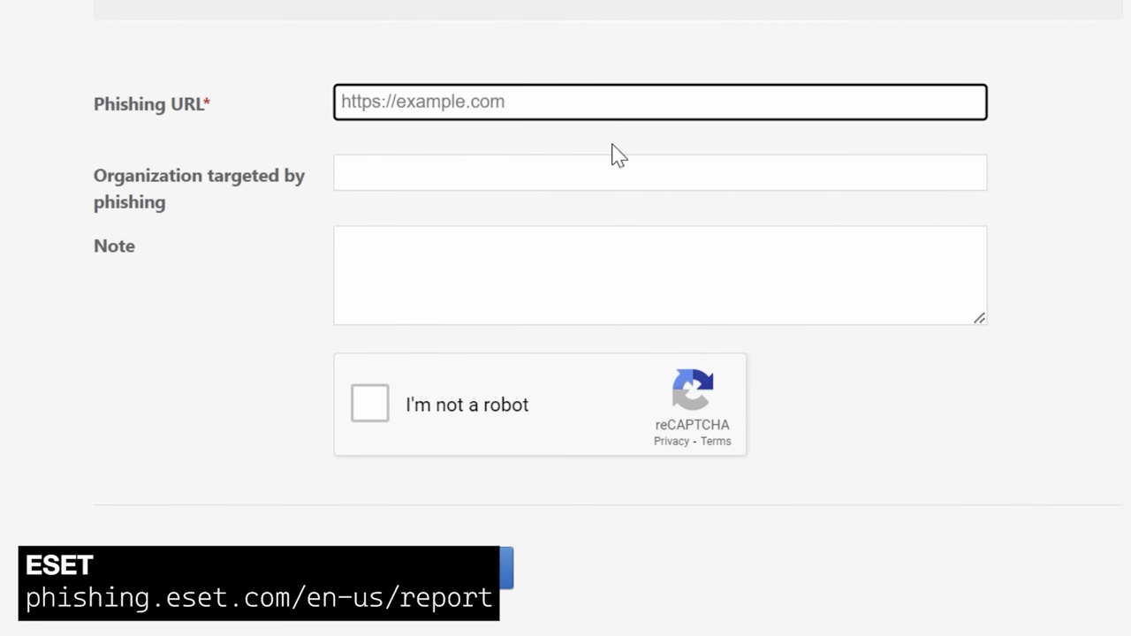
pyautogui.write('fps-league.com')
pyautogui.click(599, 177)
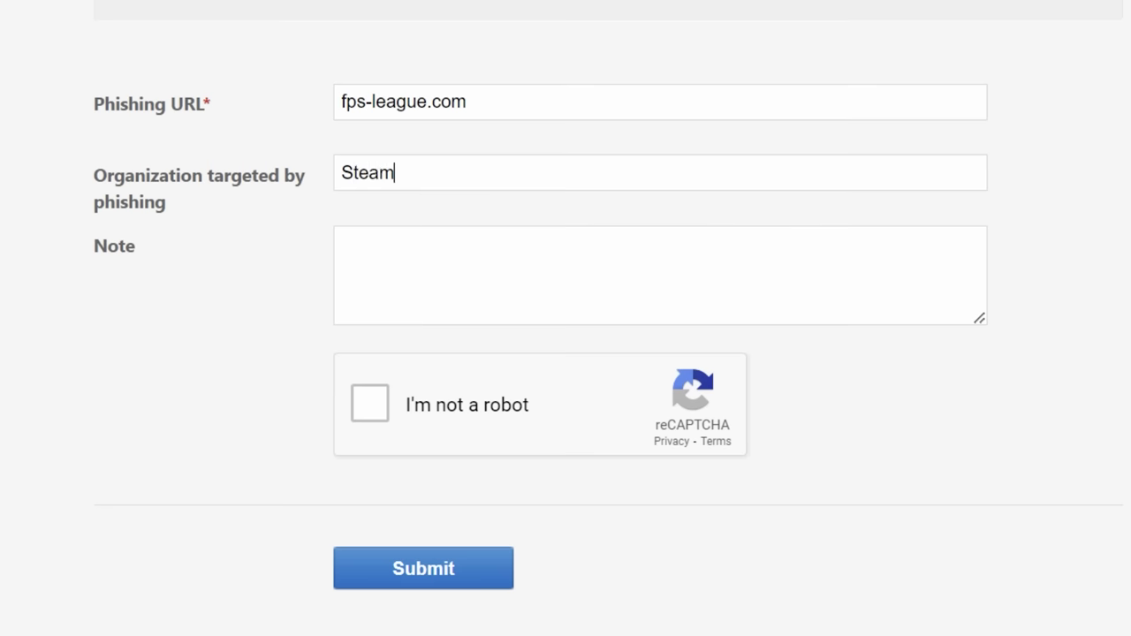
pyautogui.click(519, 271)
pyautogui.write('It is a Steam phishing site. Clicking "Sign In Through Steam" (or many other links on the site) brings up a fake Steam login window.')
pyautogui.press('Tab')
pyautogui.press('space')
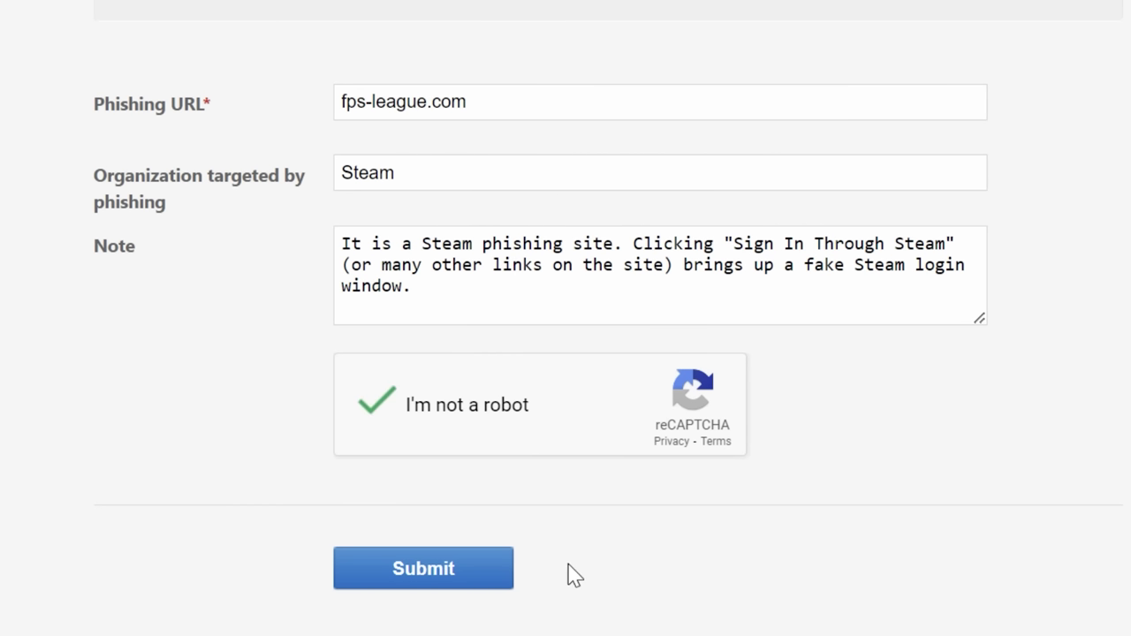
pyautogui.click(475, 581)
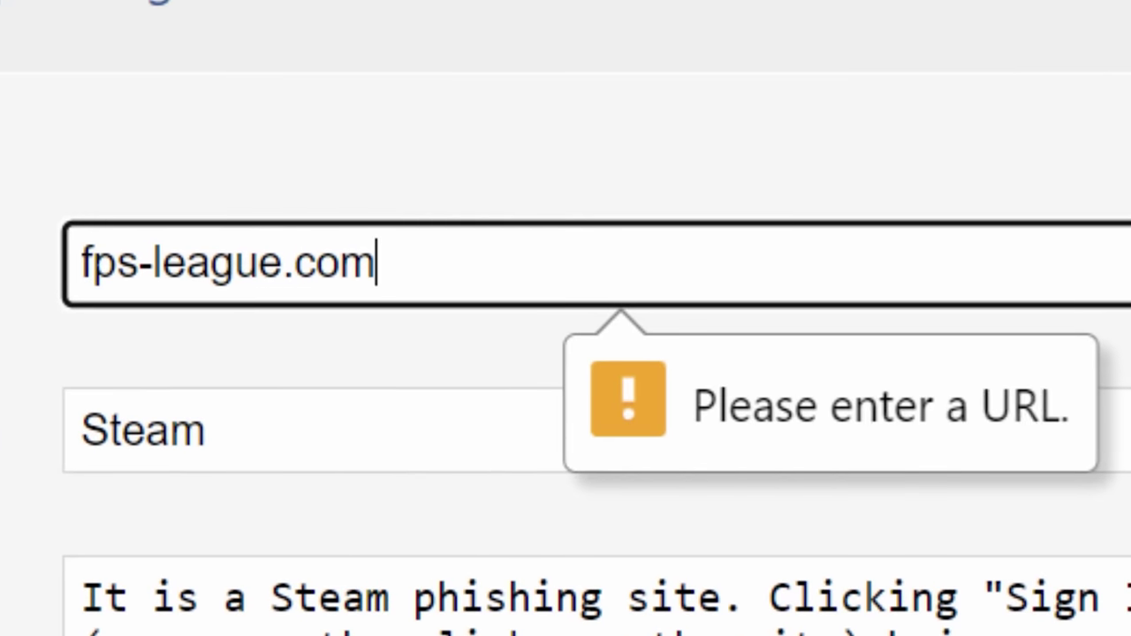
pyautogui.moveTo(464, 256); pyautogui.dragTo(50, 295)
pyautogui.write('https://fps-league.com')
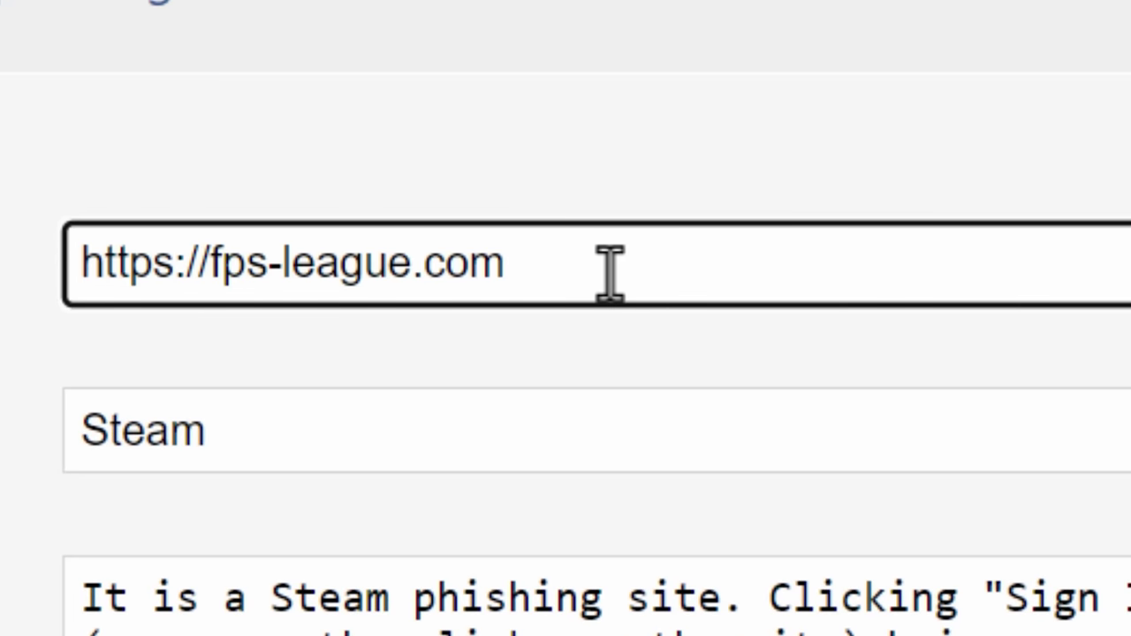
pyautogui.click(485, 574)
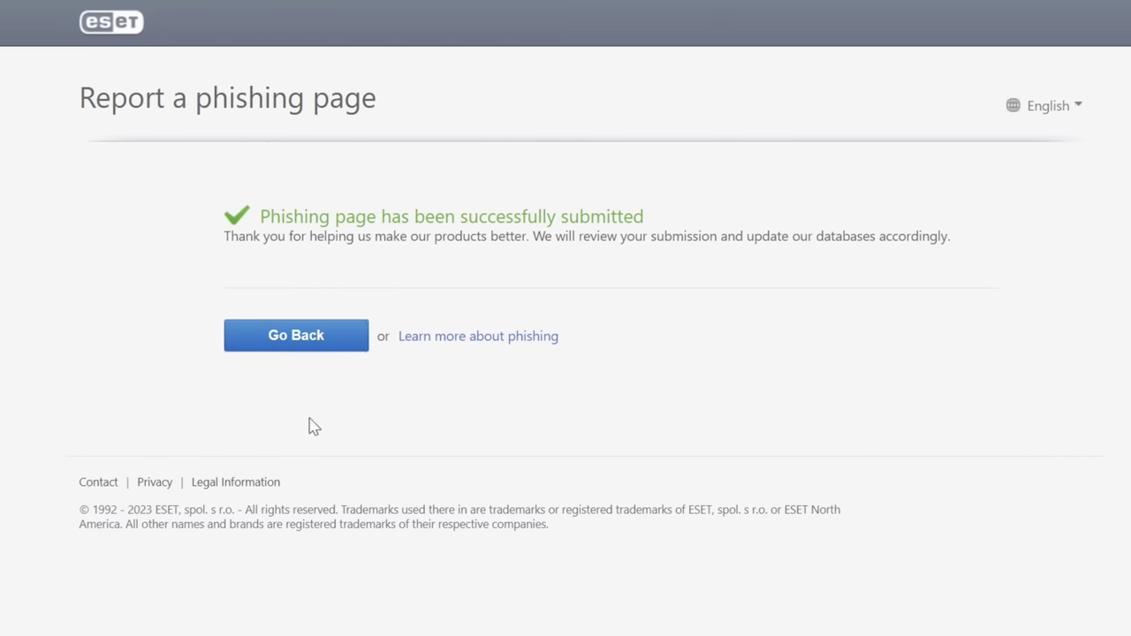
pyautogui.moveTo(228, 224); pyautogui.dragTo(980, 253)
pyautogui.click(984, 255)
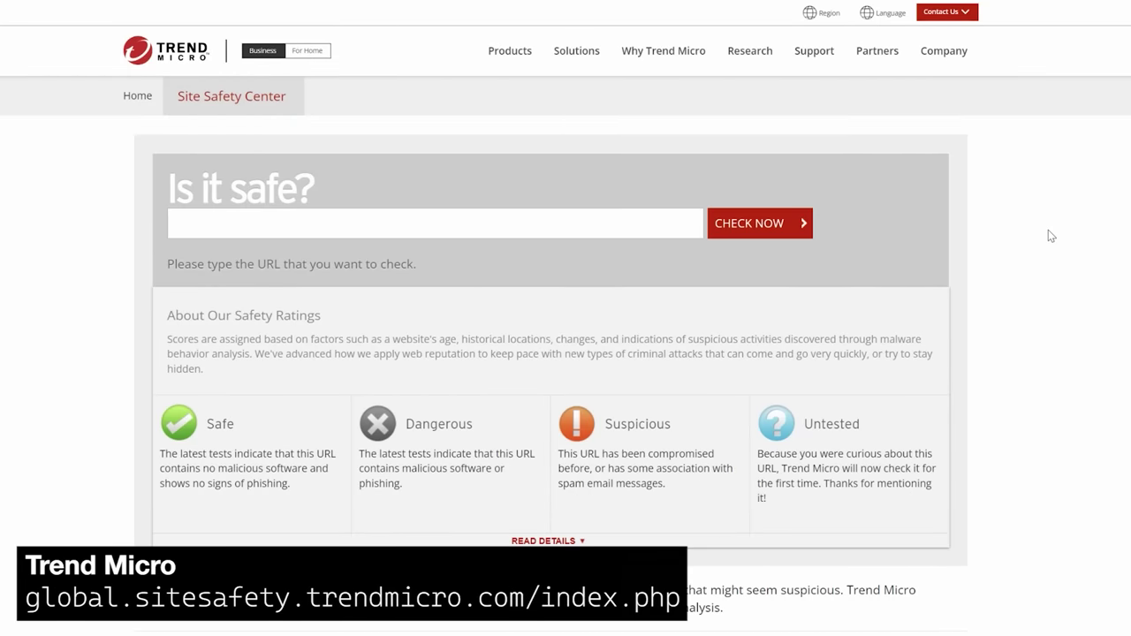
pyautogui.click(318, 222)
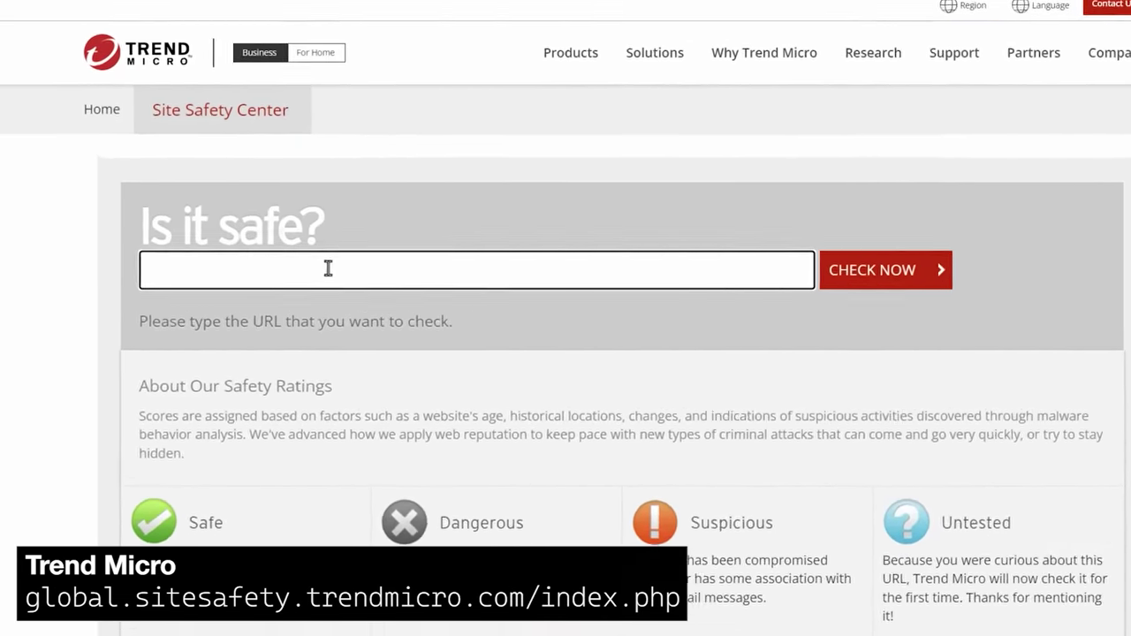
pyautogui.write('https://fps-league.com')
pyautogui.click(965, 327)
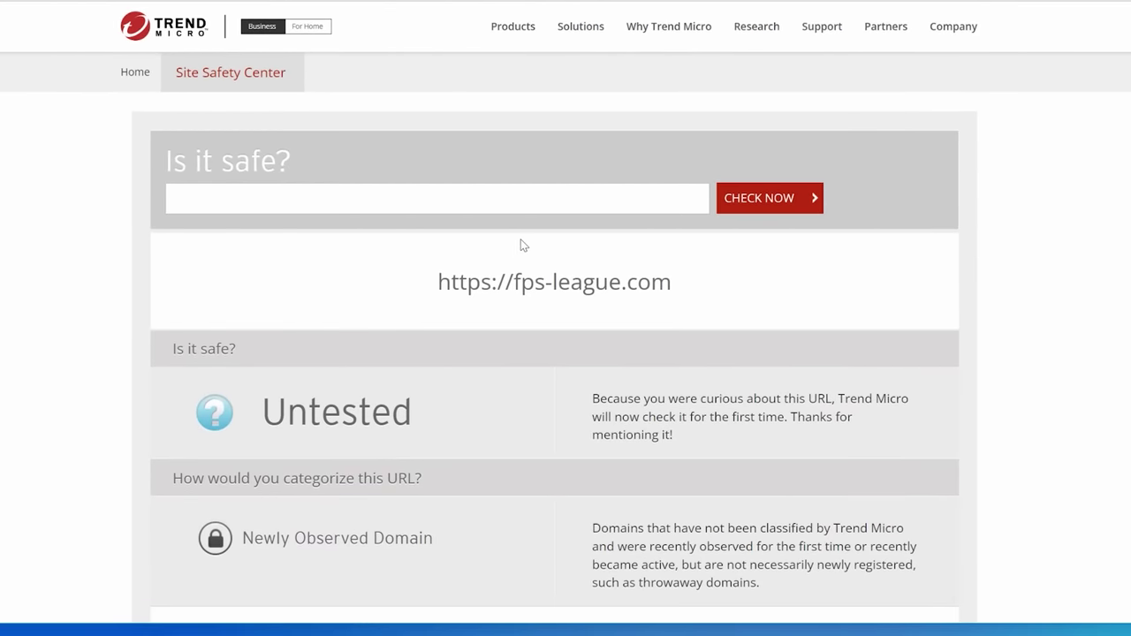
# Highlight the Newly Observed Domain category and bring up the reclassification request options
pyautogui.scroll(-3, 521, 243)
pyautogui.scroll(1, 714, 254)
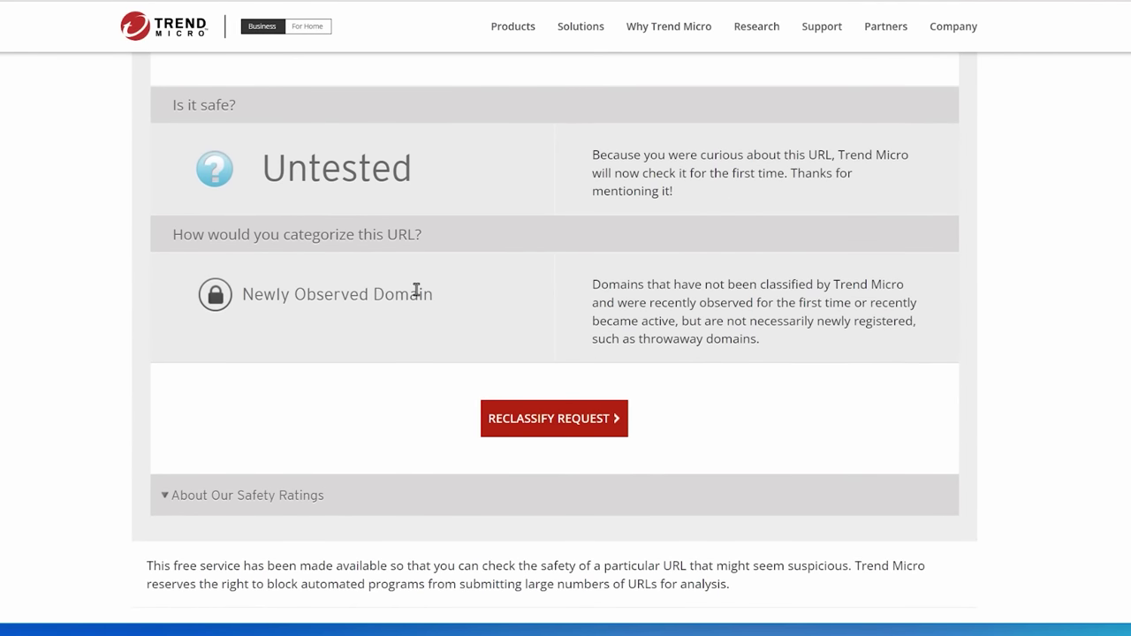
pyautogui.moveTo(416, 291); pyautogui.dragTo(301, 293)
pyautogui.click(301, 292)
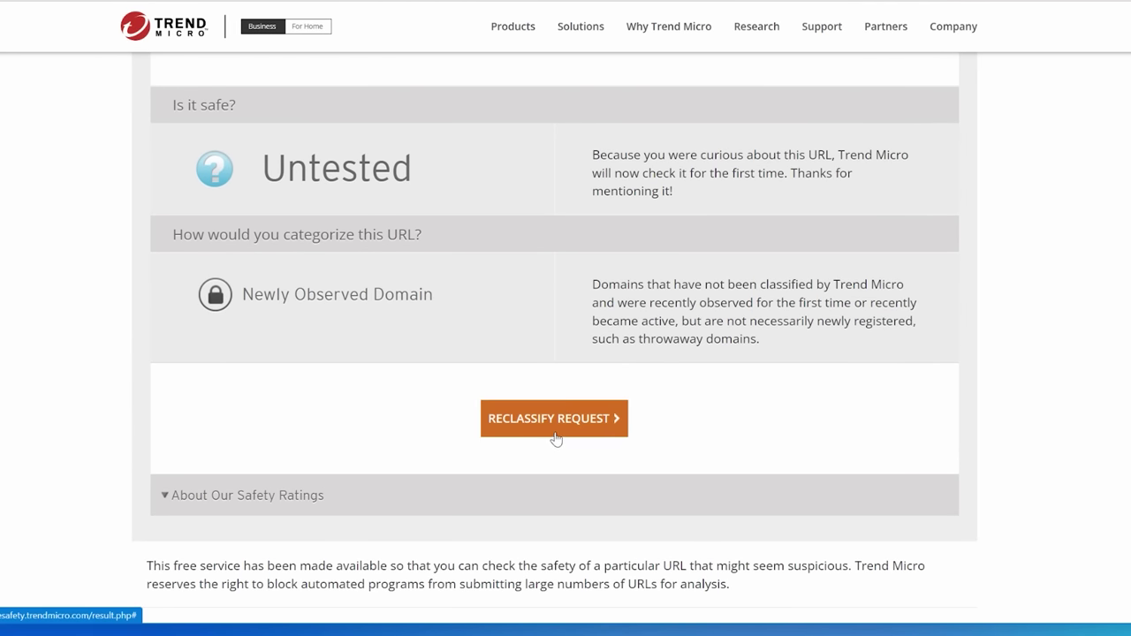
pyautogui.click(554, 420)
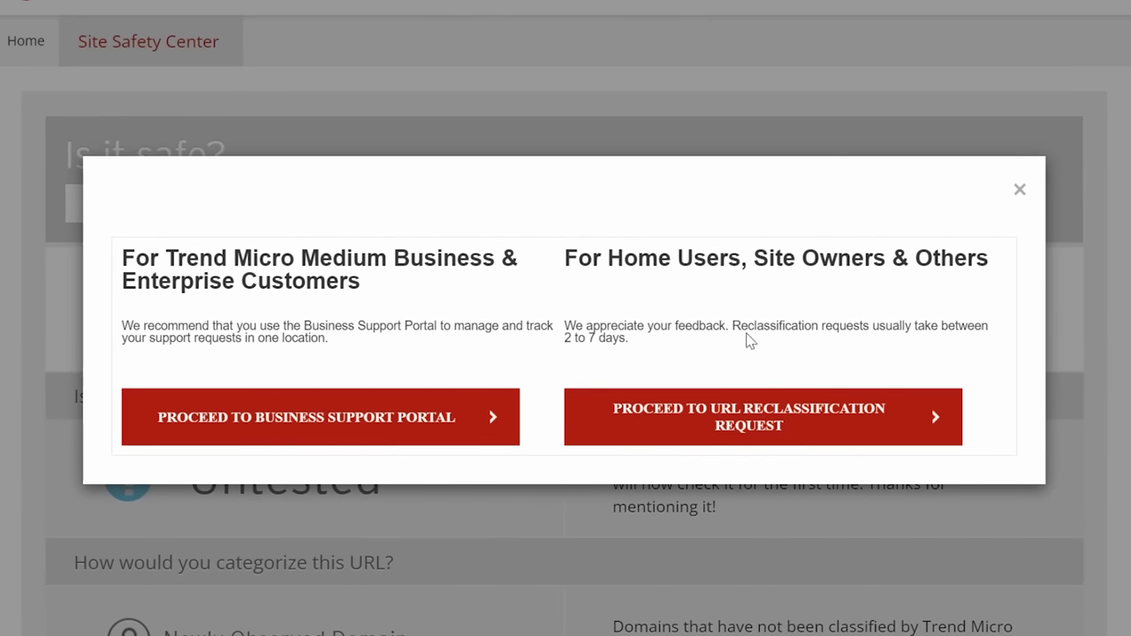
# In the reclassification request, rate fps-league.com Dangerous and suggest the Internet Security > Phishing category
pyautogui.click(800, 442)
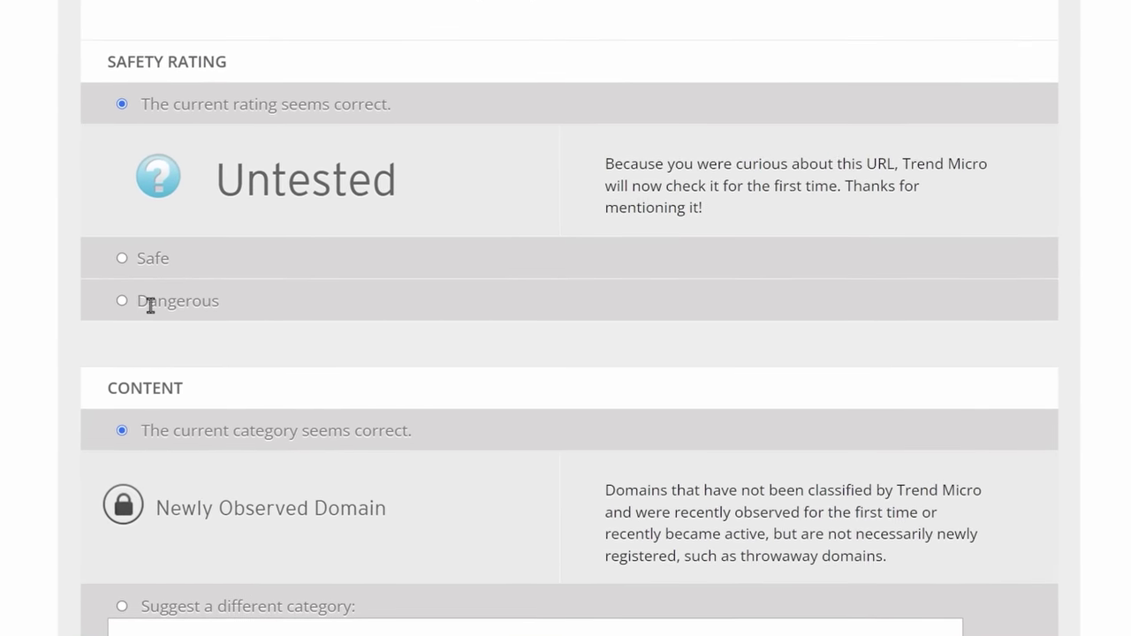
pyautogui.moveTo(225, 302); pyautogui.dragTo(133, 303)
pyautogui.click(137, 302)
pyautogui.scroll(-5, 142, 296)
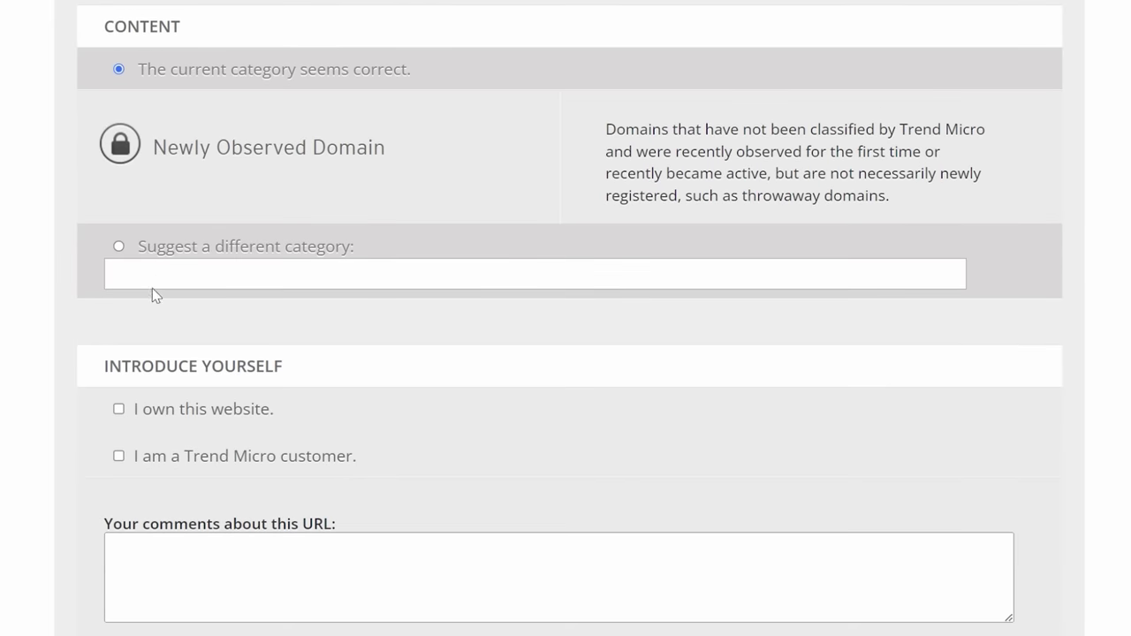
pyautogui.click(119, 247)
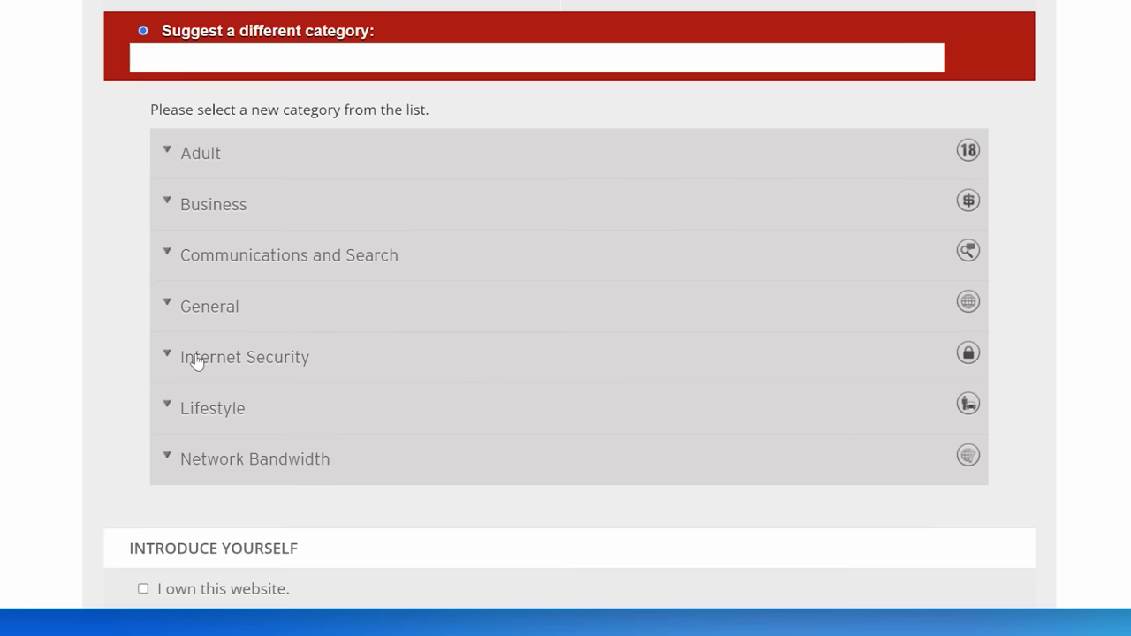
pyautogui.click(196, 358)
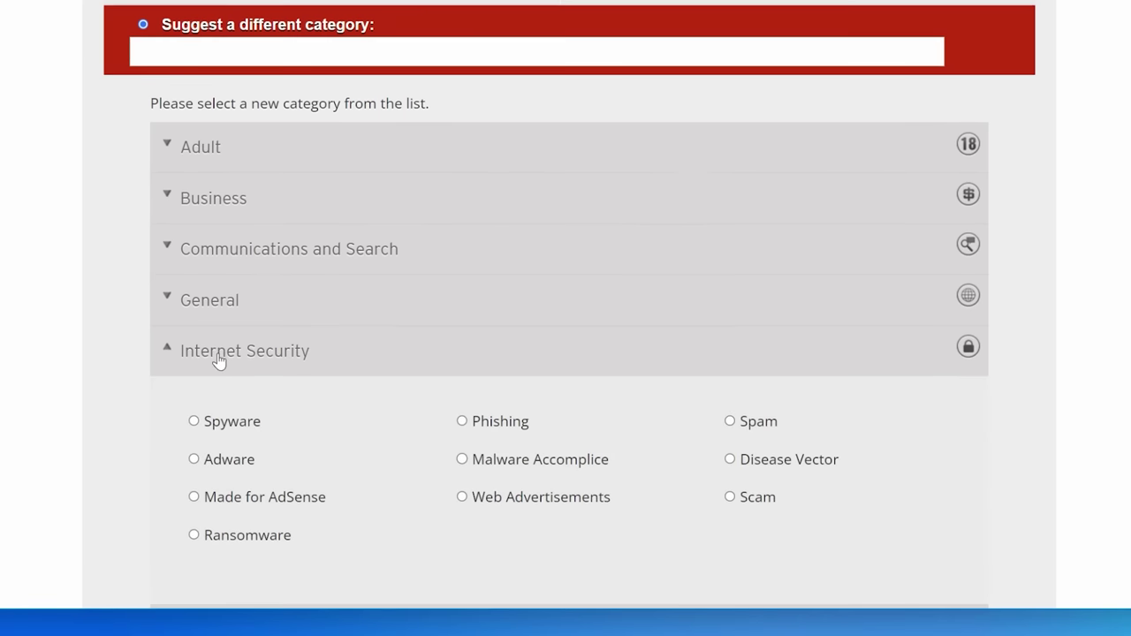
pyautogui.scroll(-2, 227, 356)
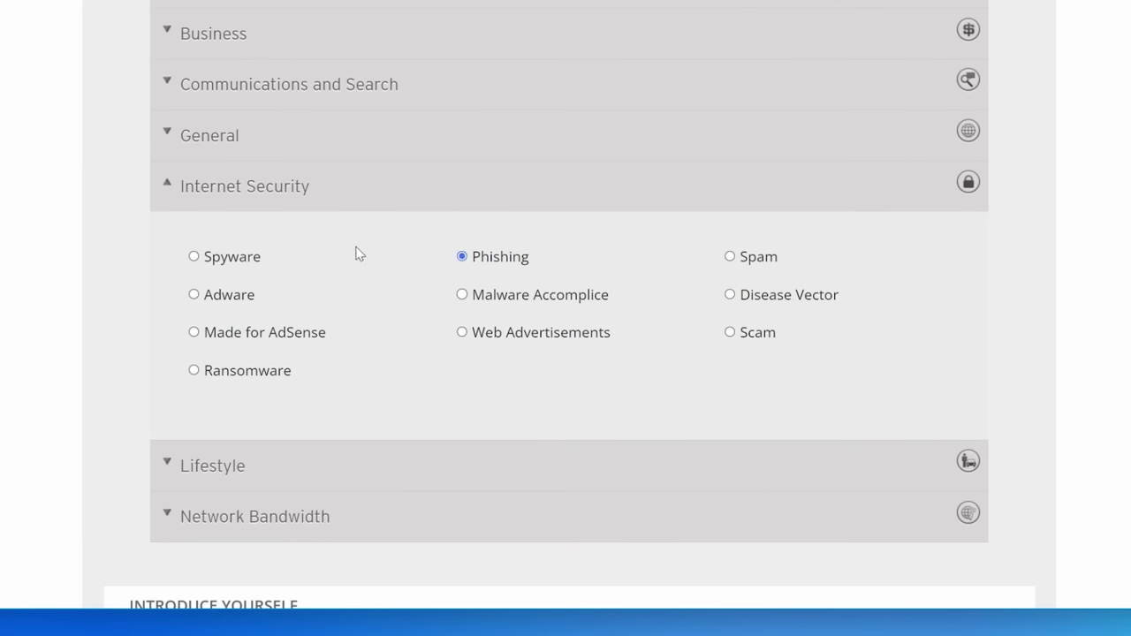
pyautogui.scroll(-5, 675, 266)
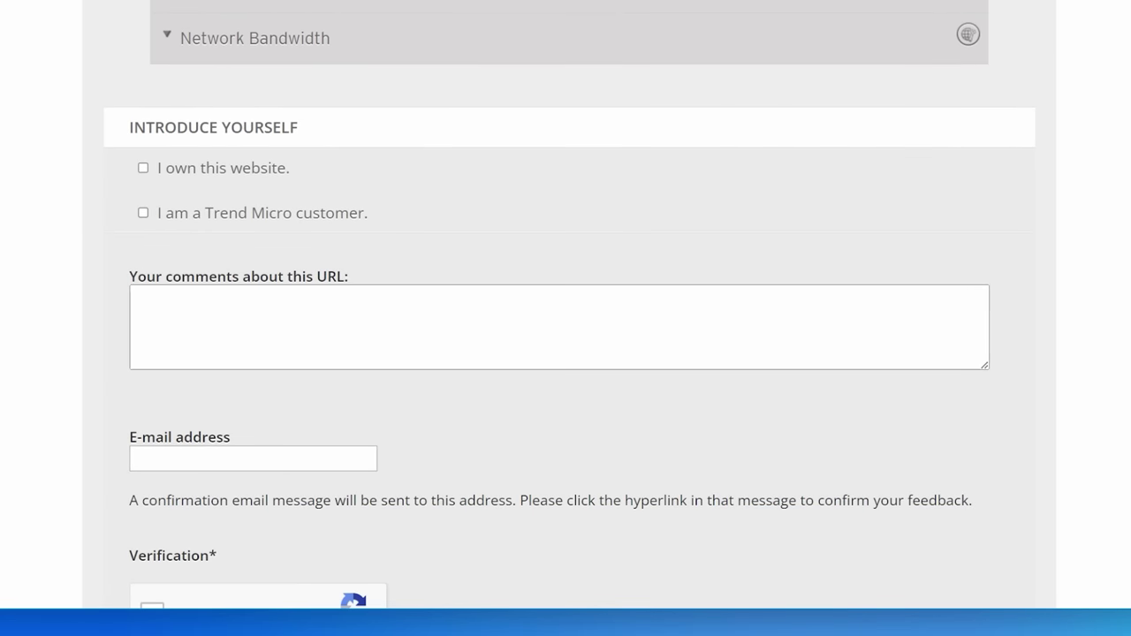
# Paste the Steam-phishing comment, fill in the contact e-mail, pass reCAPTCHA and submit the request
pyautogui.click(979, 304)
pyautogui.press('super+v')
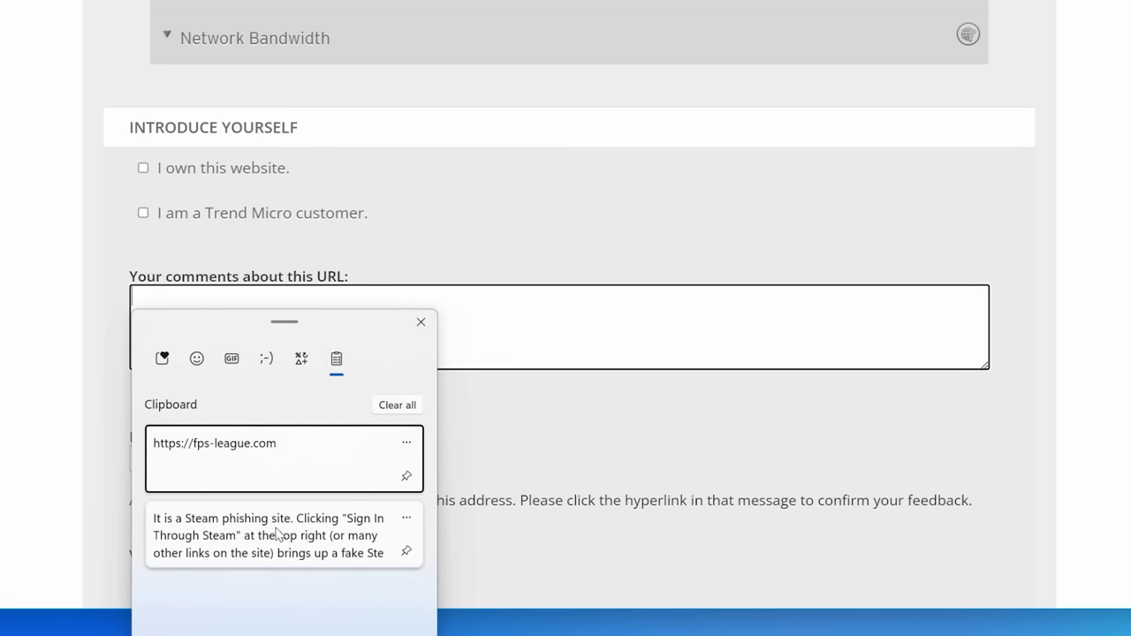
pyautogui.click(386, 531)
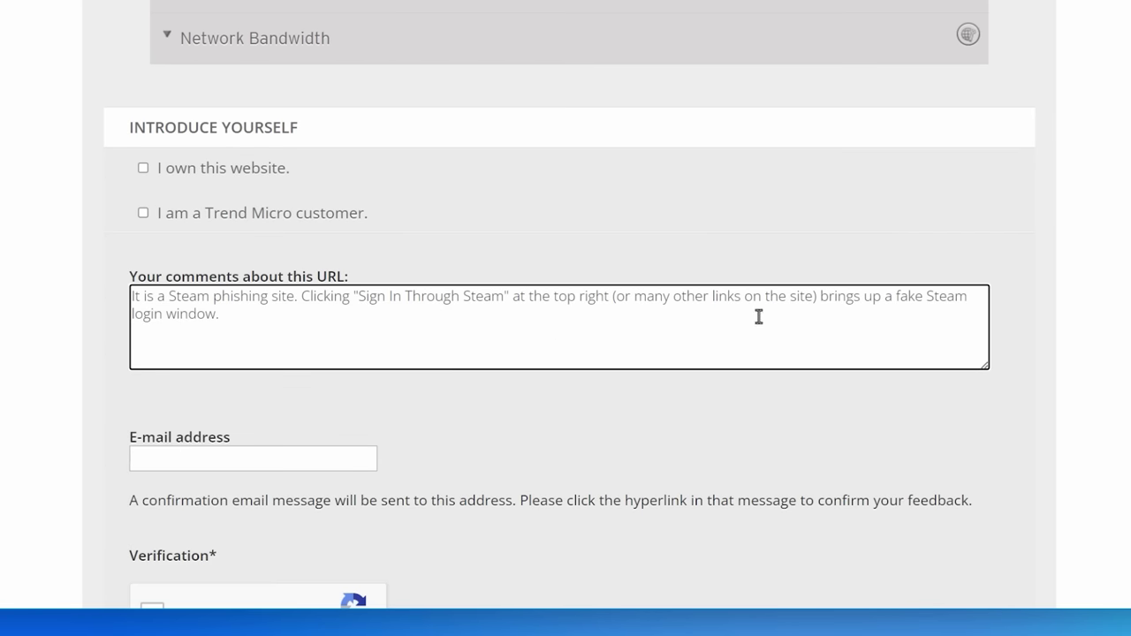
pyautogui.scroll(-3, 758, 317)
pyautogui.press('Tab')
pyautogui.hotkey('ctrl', 'v')
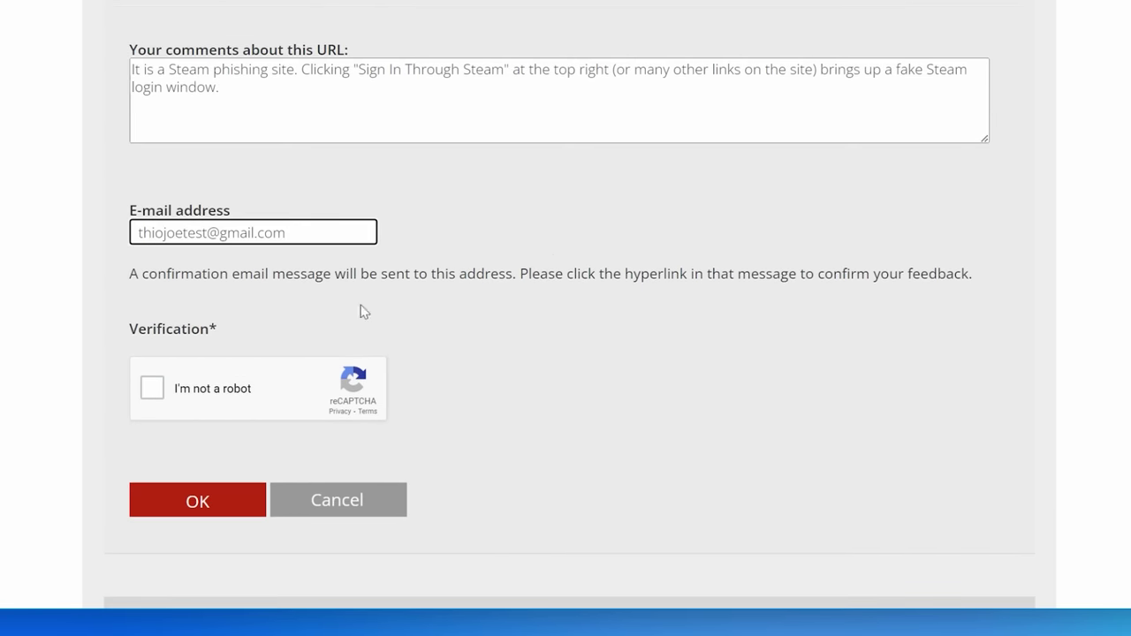
pyautogui.click(152, 388)
pyautogui.scroll(-2, 177, 381)
pyautogui.click(228, 347)
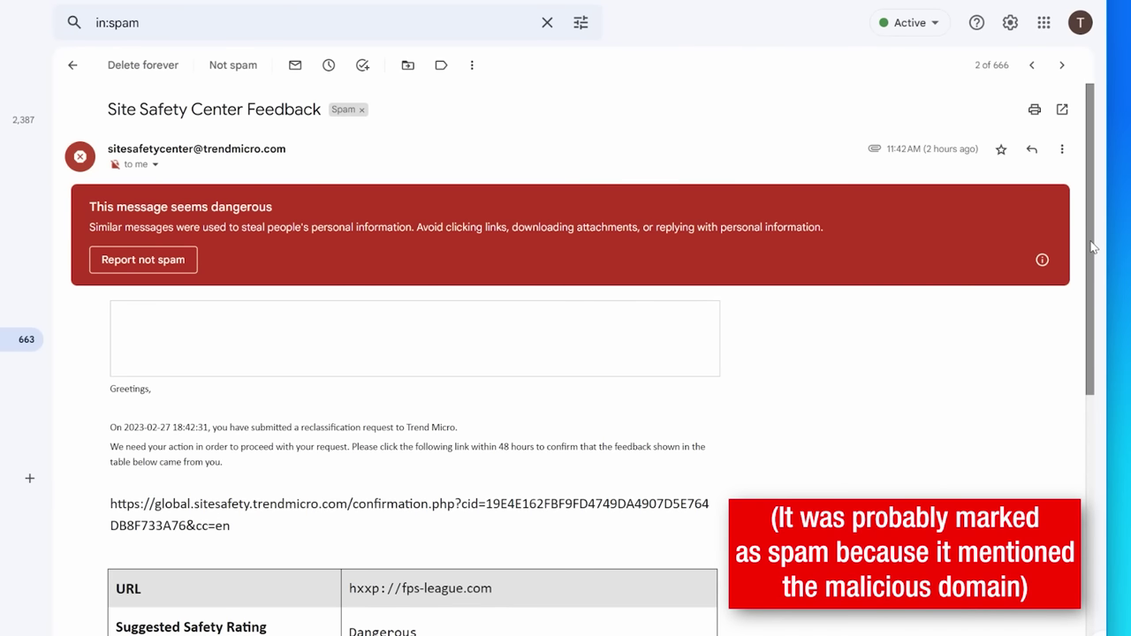
# Select the confirmation link in the Trend Micro Feedback e-mail and bring up its link options
pyautogui.moveTo(1094, 248); pyautogui.dragTo(1082, 364)
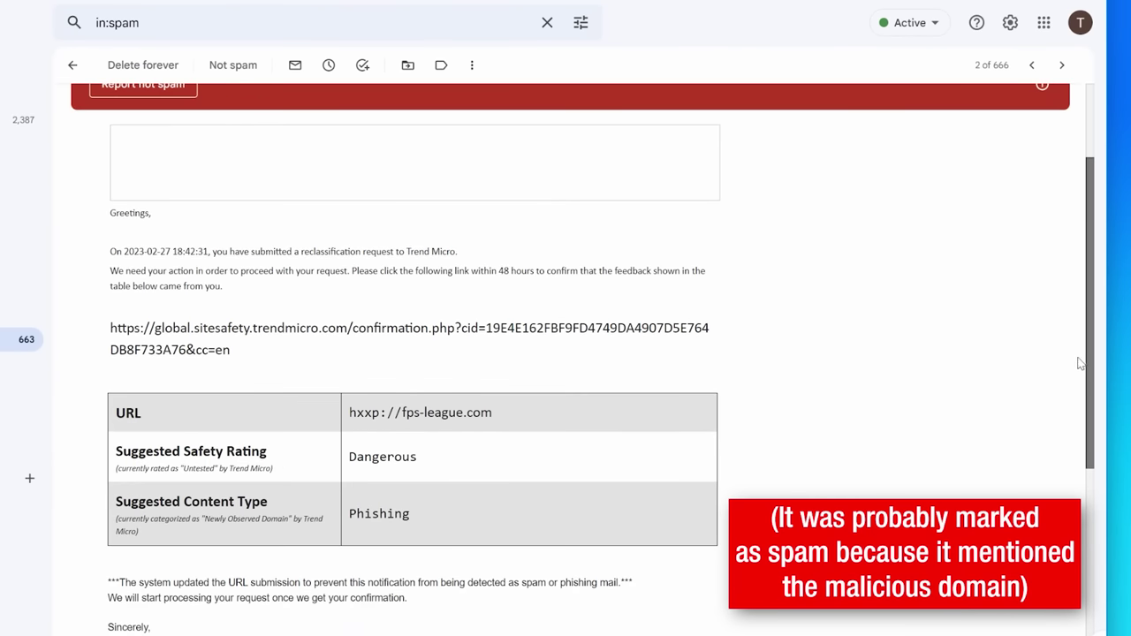
pyautogui.moveTo(244, 297); pyautogui.dragTo(110, 274)
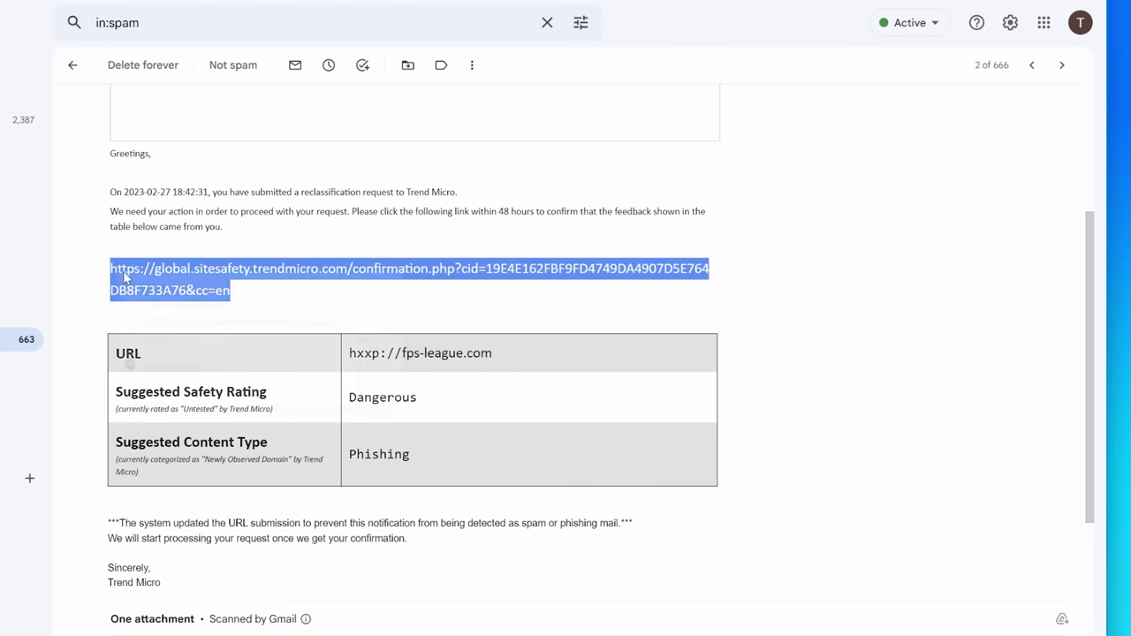
pyautogui.rightClick(147, 279)
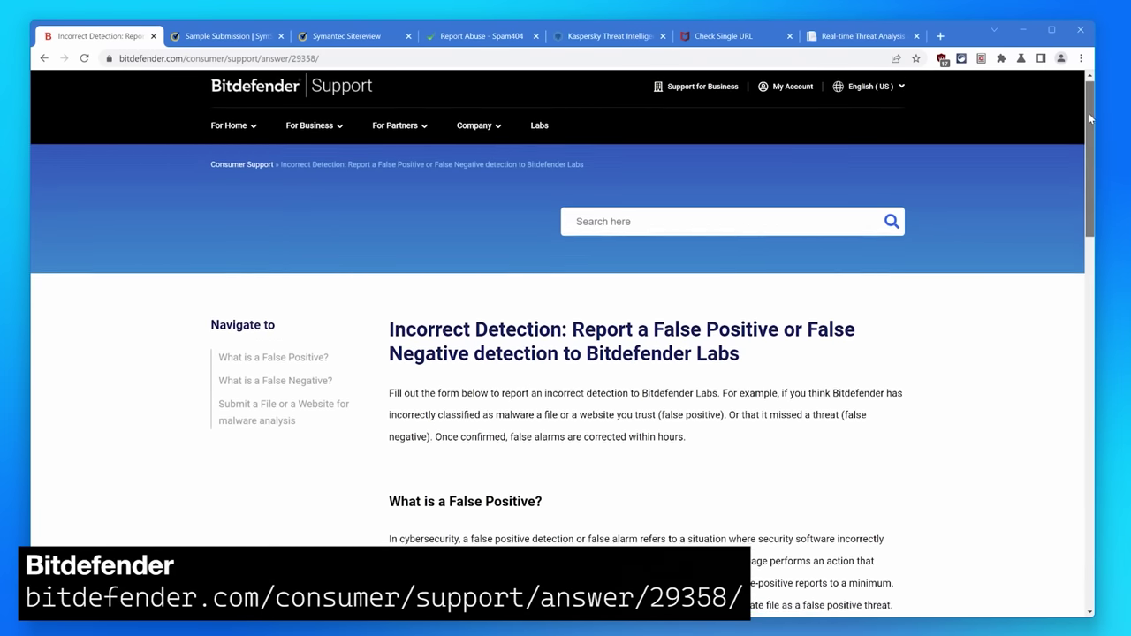
# Choose the False Negative category and enter the reporter's full name and e-mail
pyautogui.moveTo(1090, 112); pyautogui.dragTo(1088, 350)
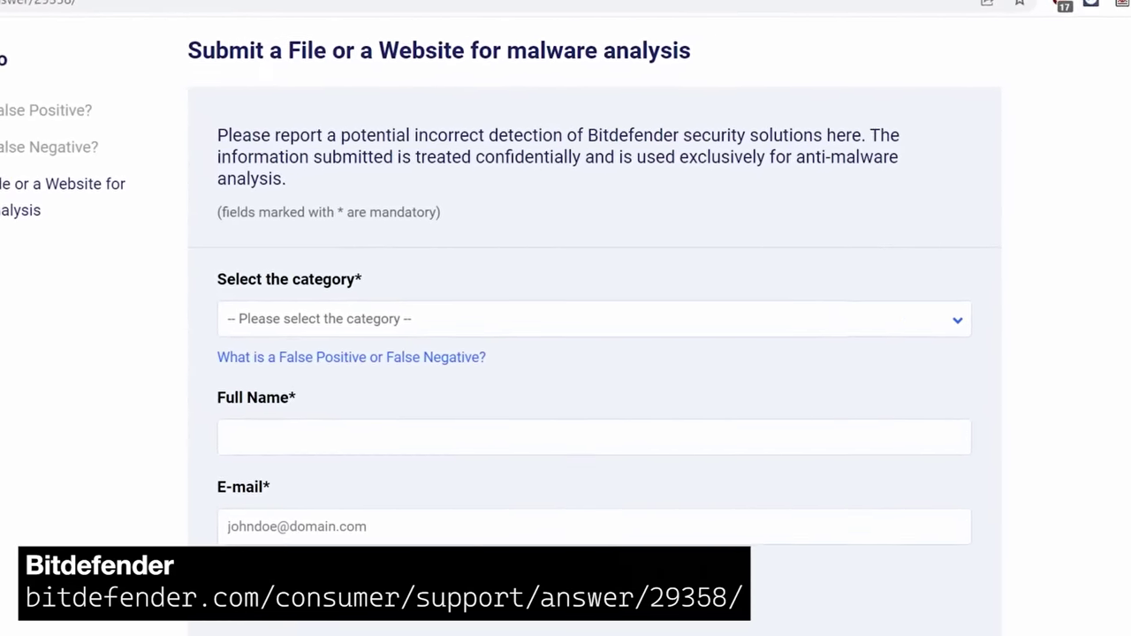
pyautogui.click(500, 339)
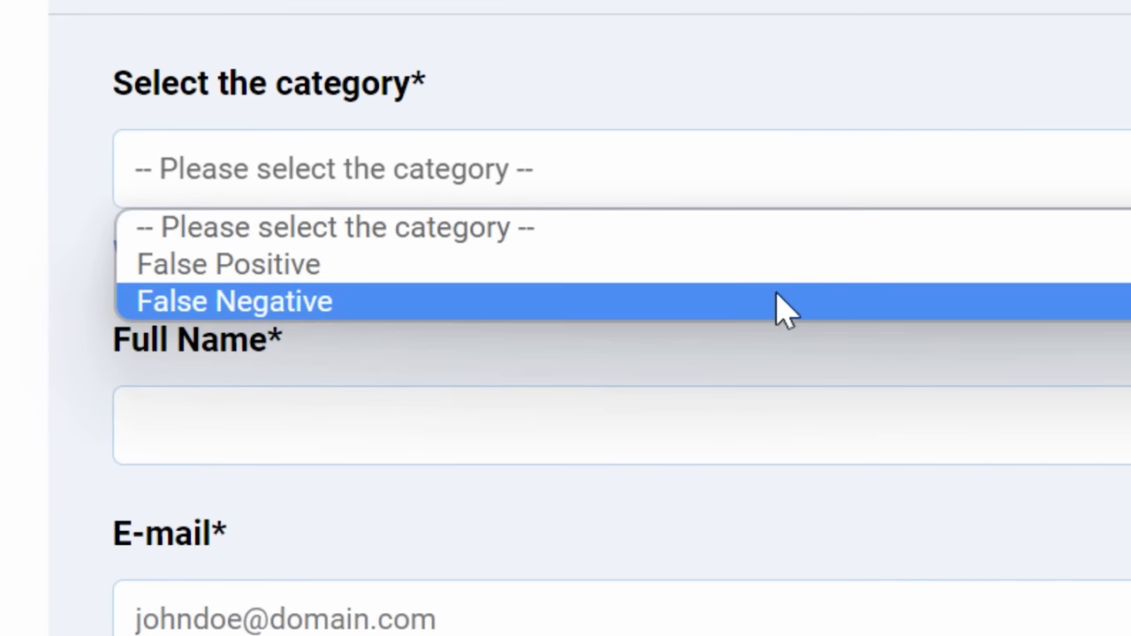
pyautogui.click(503, 305)
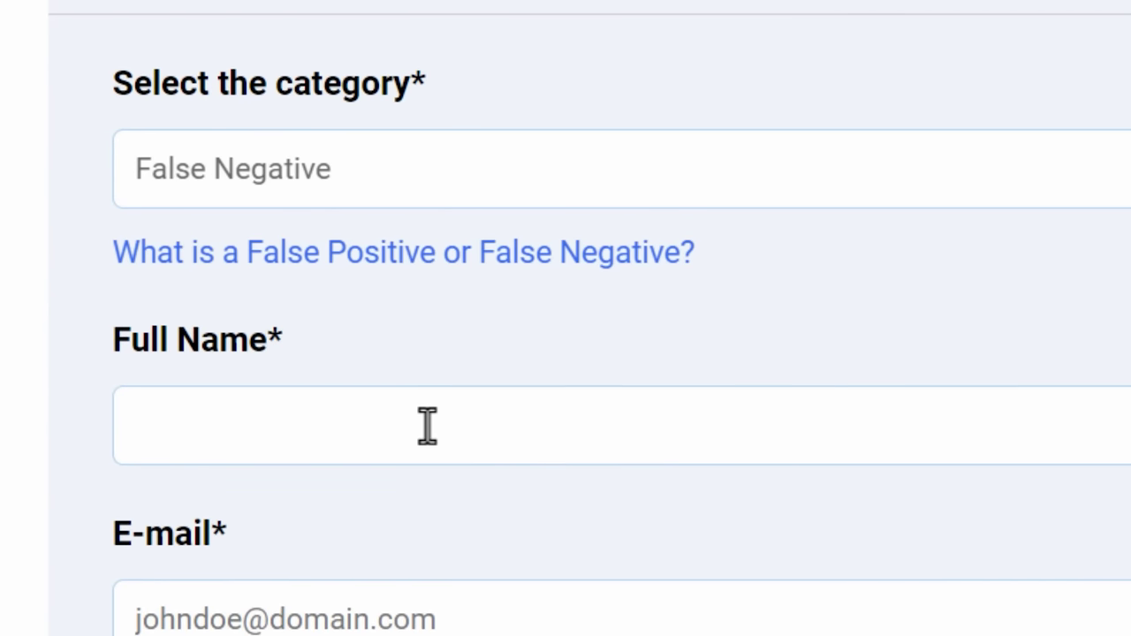
pyautogui.click(429, 425)
pyautogui.write('Joe Thio')
pyautogui.click(541, 517)
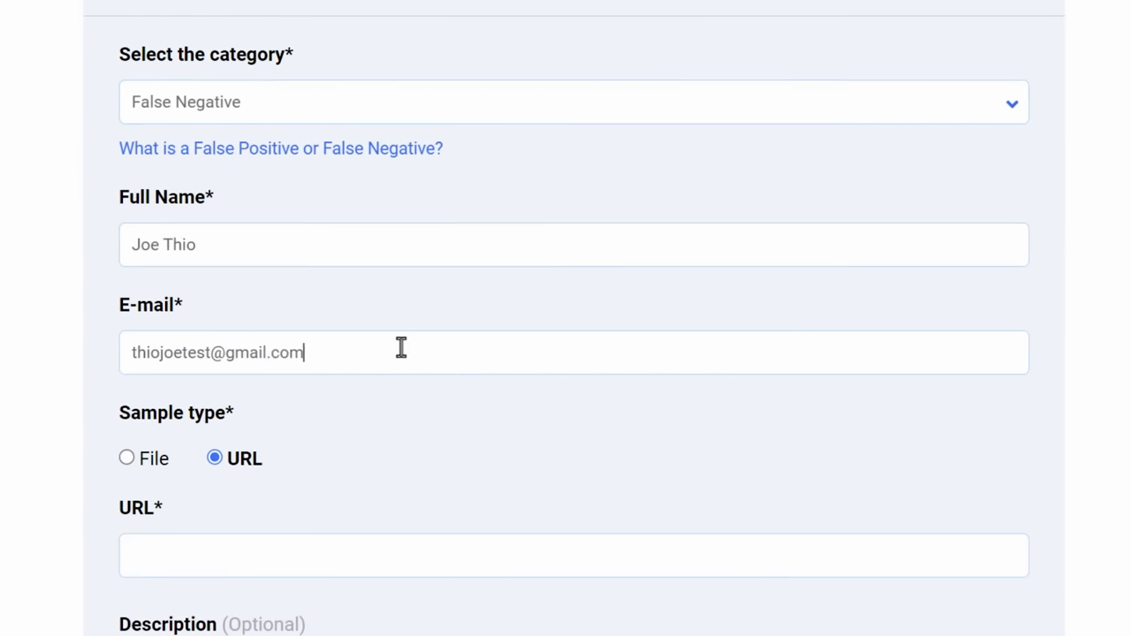
pyautogui.scroll(-3, 1073, 412)
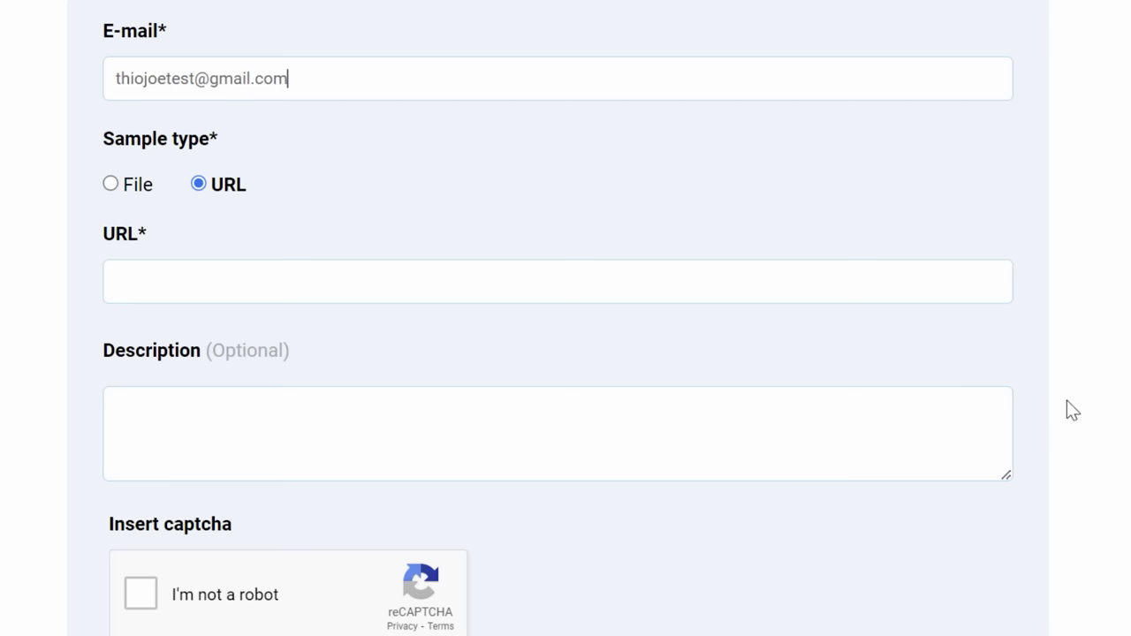
pyautogui.click(478, 275)
pyautogui.hotkey('ctrl', 'v')
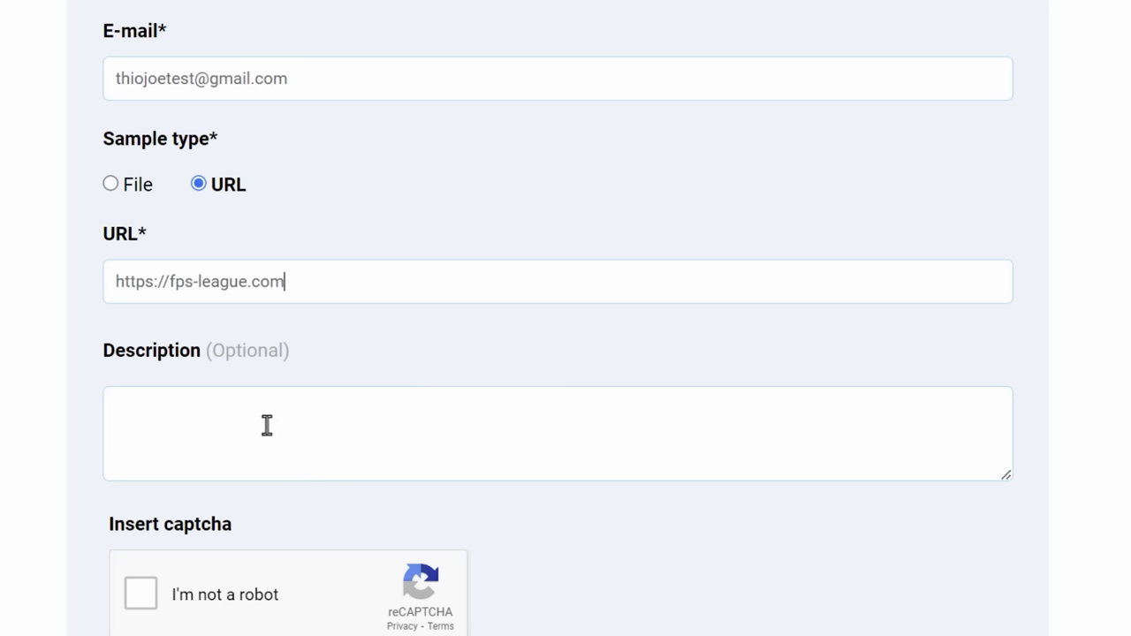
pyautogui.click(293, 424)
pyautogui.press('super+v')
pyautogui.press('Down')
pyautogui.press('Return')
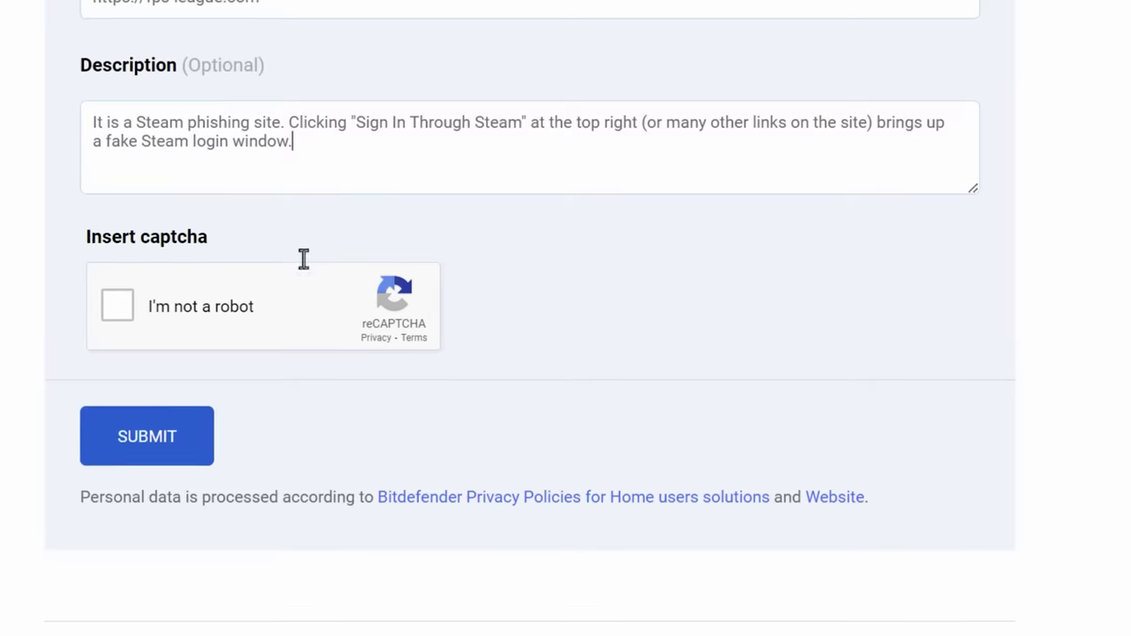
pyautogui.click(117, 305)
pyautogui.click(141, 439)
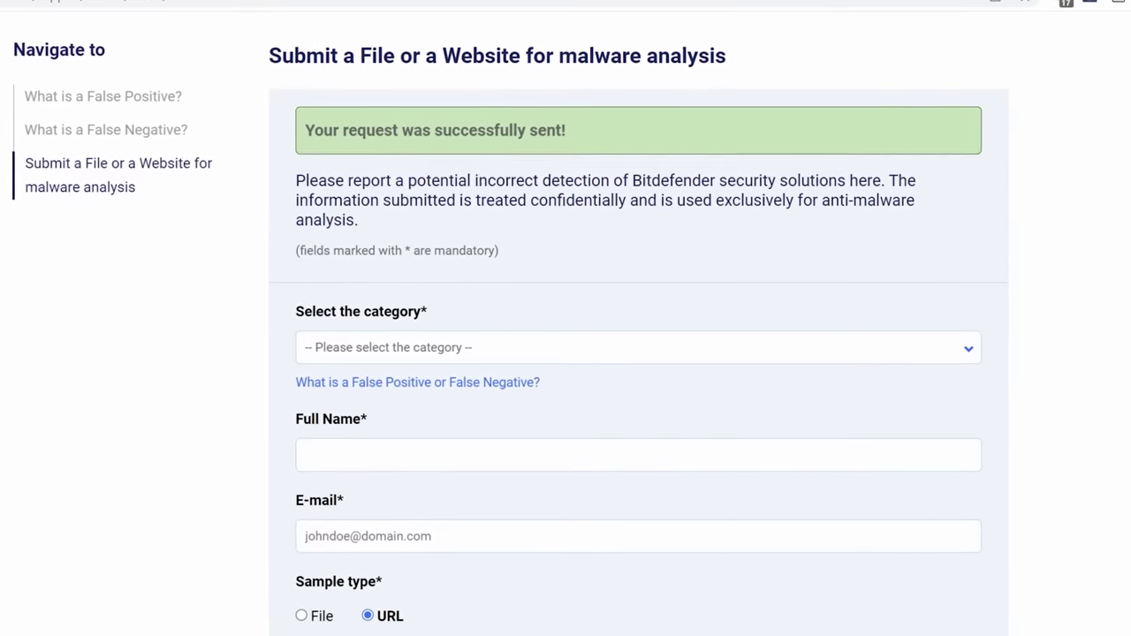
pyautogui.moveTo(310, 149); pyautogui.dragTo(626, 151)
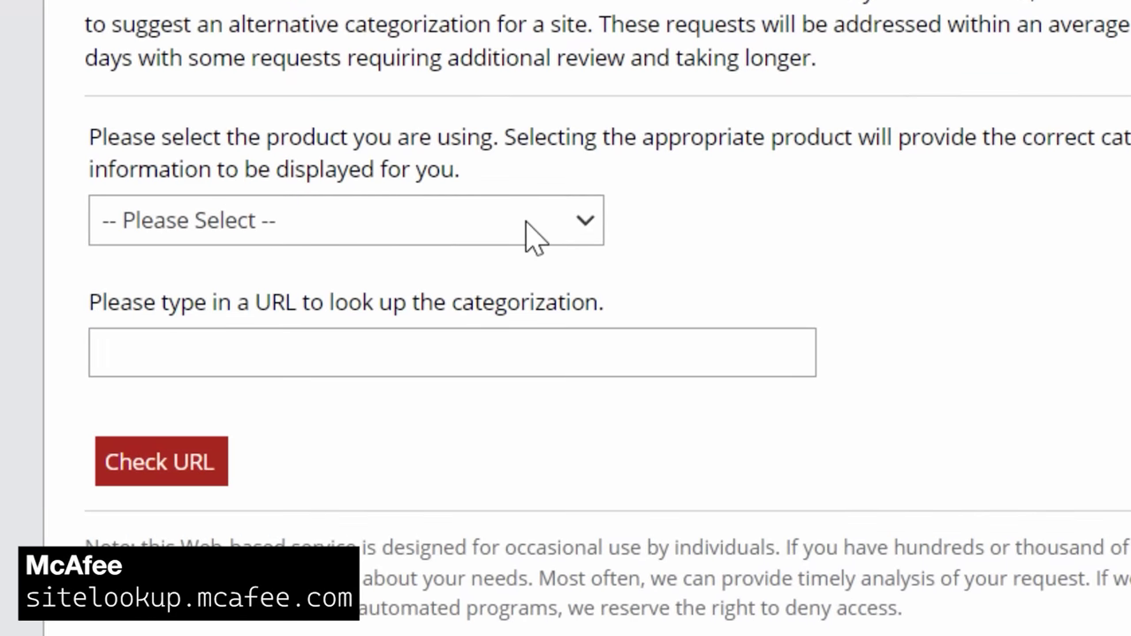
pyautogui.click(528, 222)
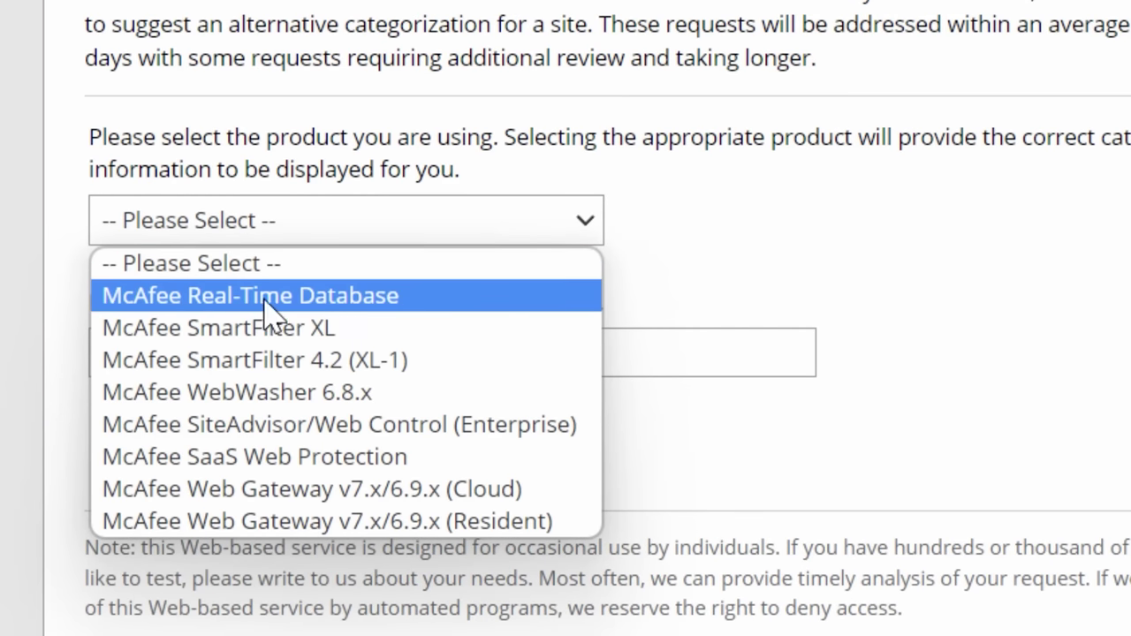
pyautogui.click(440, 297)
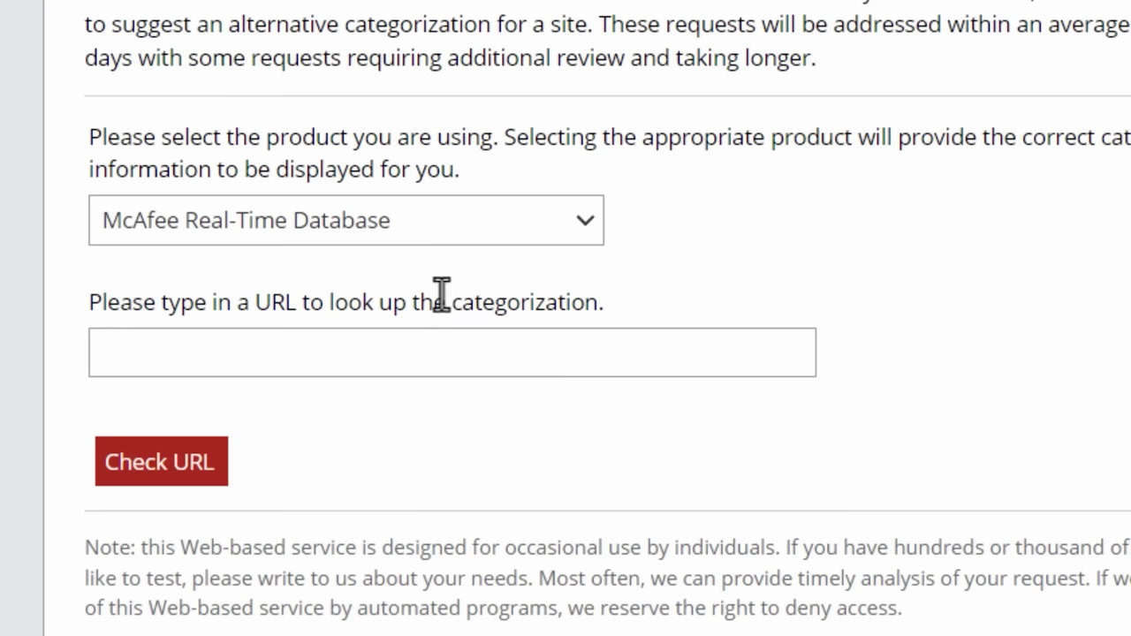
pyautogui.click(437, 347)
pyautogui.hotkey('ctrl', 'v')
pyautogui.click(132, 482)
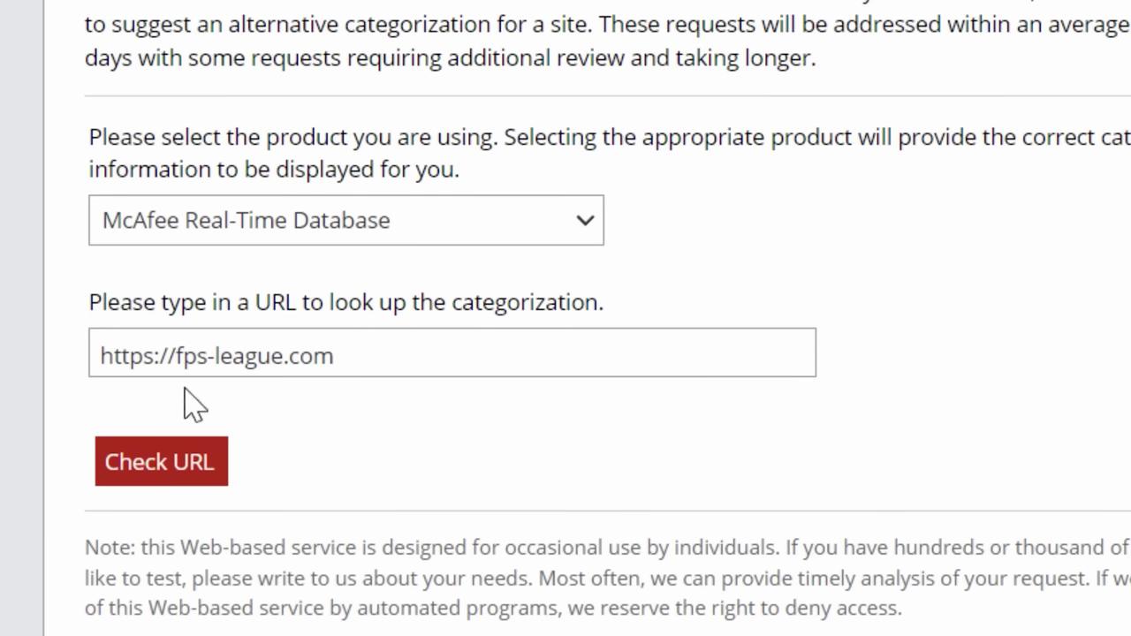
pyautogui.scroll(-5, 31, 394)
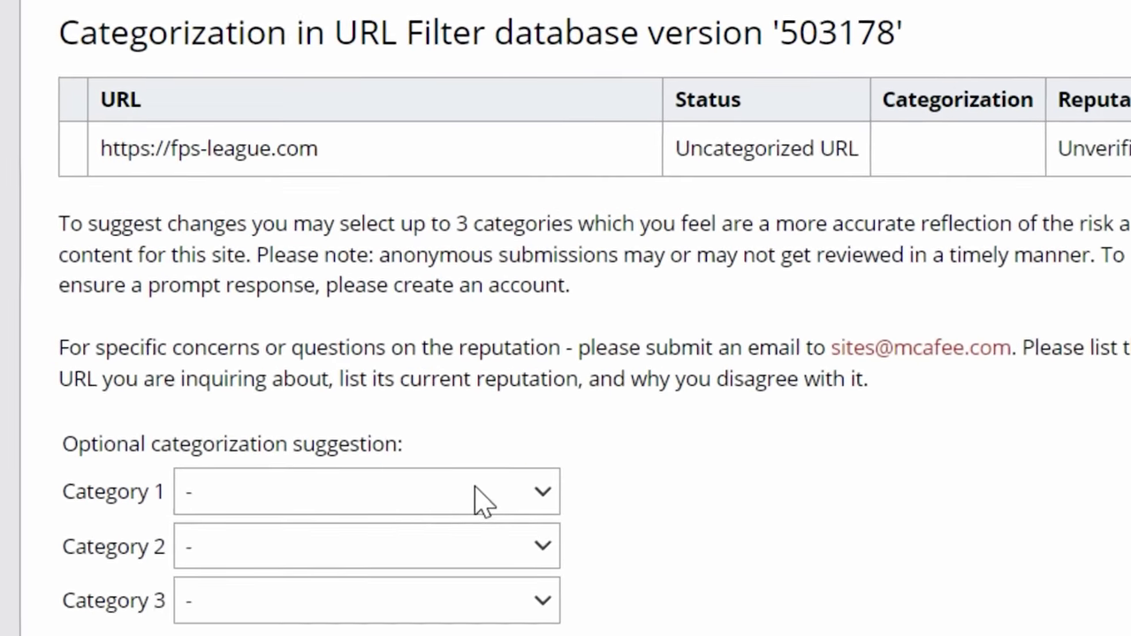
# Set Category 1 to Phishing and paste the Steam-phishing comment
pyautogui.click(415, 627)
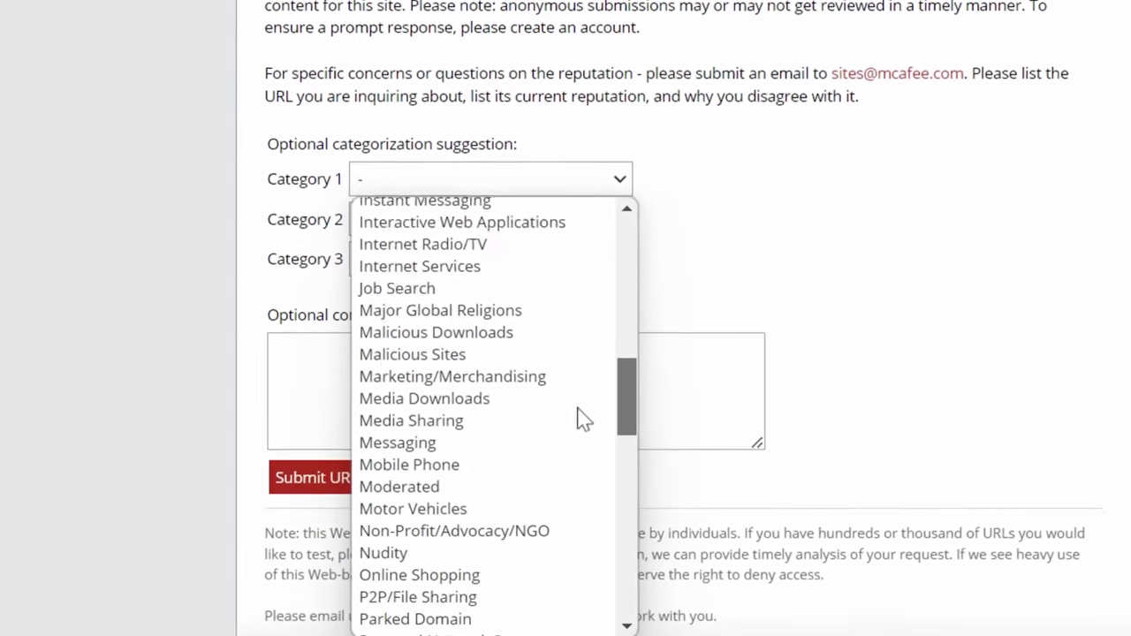
pyautogui.scroll(-3, 583, 420)
pyautogui.click(499, 465)
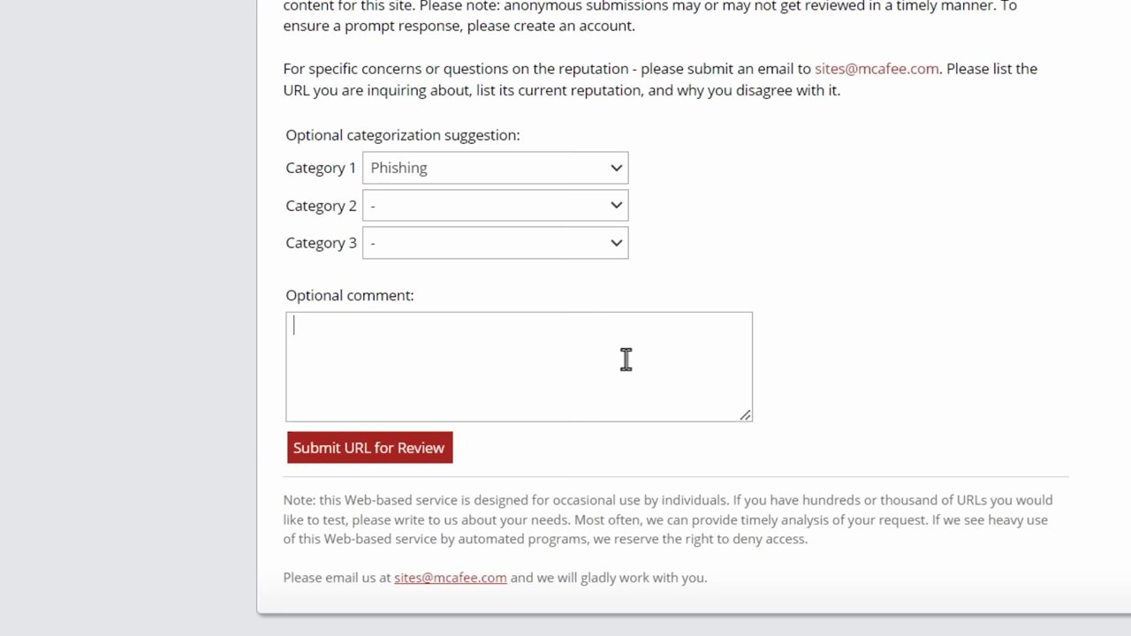
pyautogui.press('super+v')
pyautogui.write('It is a Steam phishing site. Clicking "Sign In Through Steam" at the top right (or many other links on the site) brings up a fake Steam login window.')
pyautogui.press('Escape')
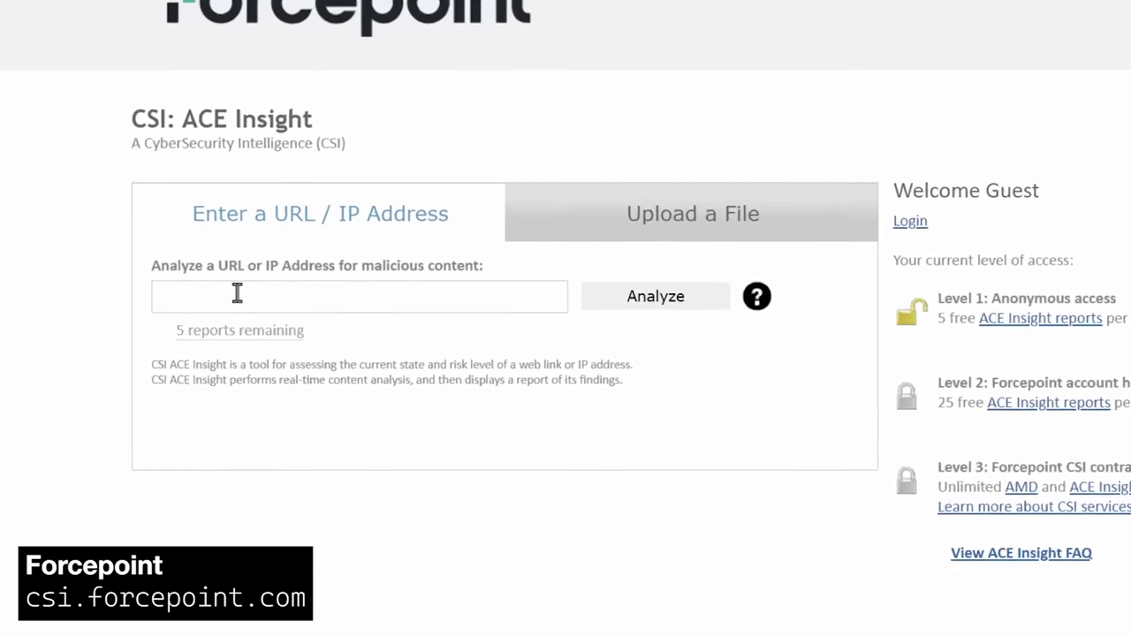
pyautogui.click(261, 278)
pyautogui.press('super+v')
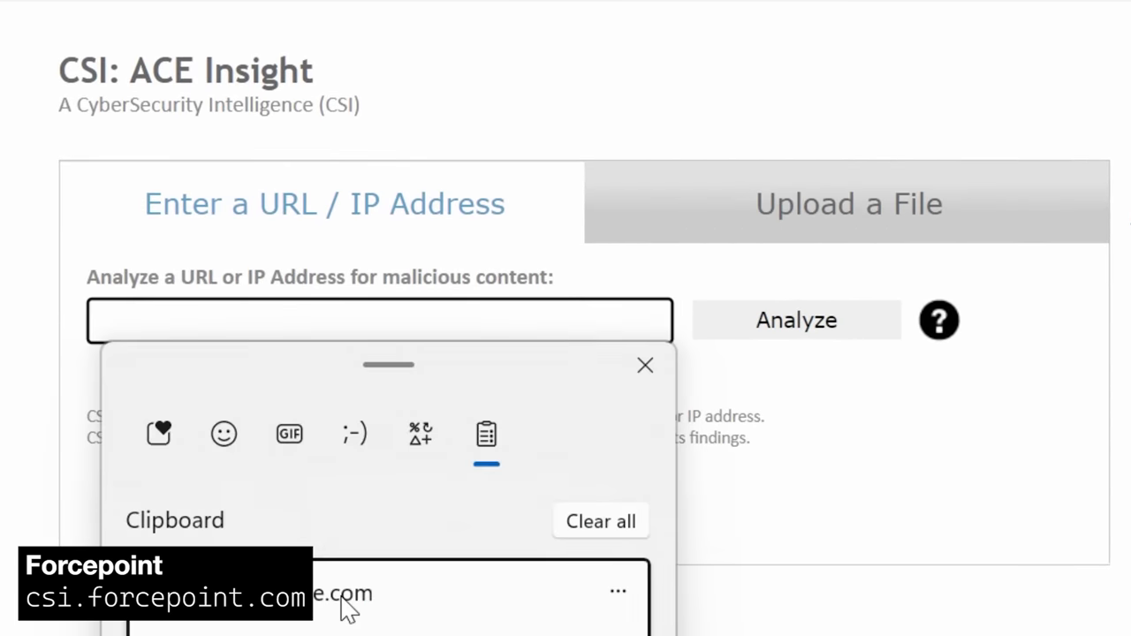
pyautogui.click(349, 603)
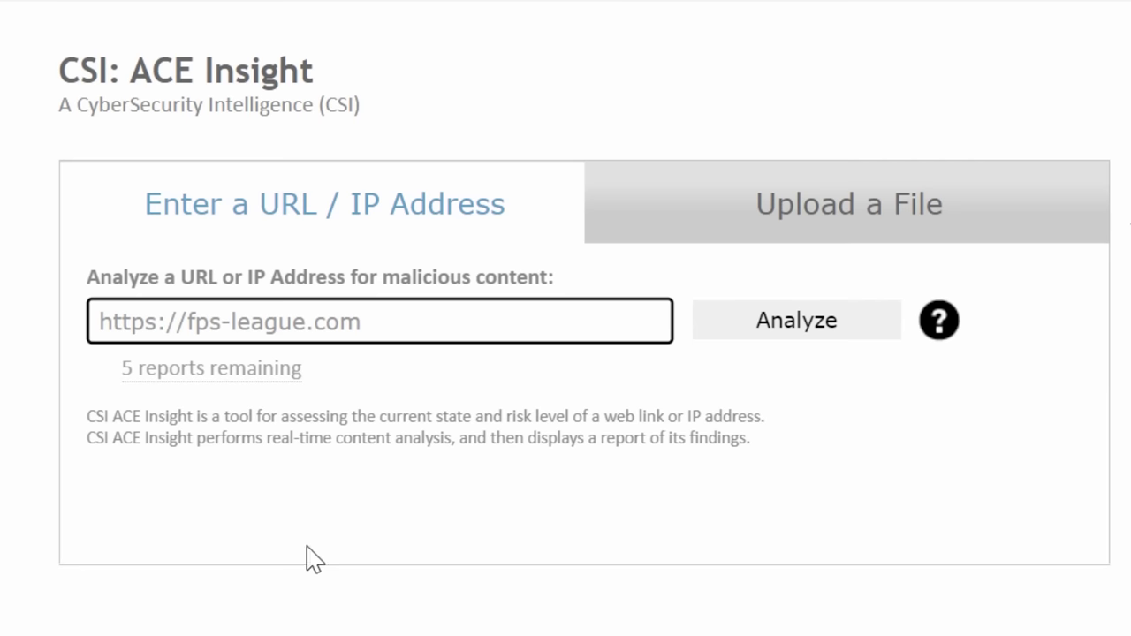
pyautogui.moveTo(152, 373)
pyautogui.click(731, 332)
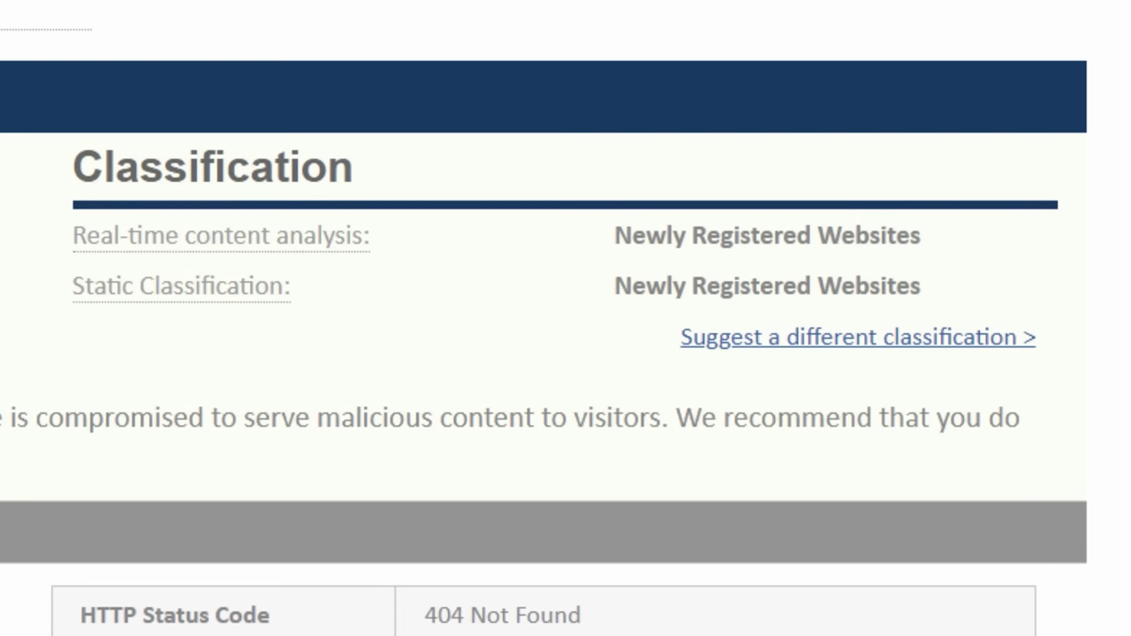
# Suggest Security: Phishing and Other Frauds with the fake Steam login explanation and submit it
pyautogui.click(778, 346)
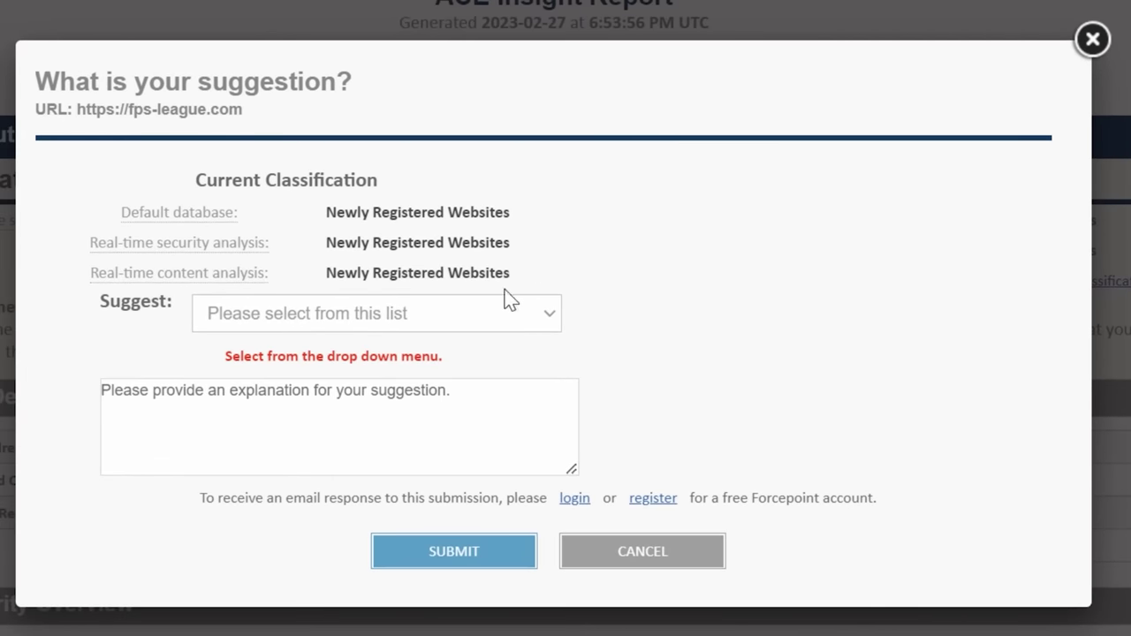
pyautogui.click(450, 314)
pyautogui.scroll(-20, 460, 609)
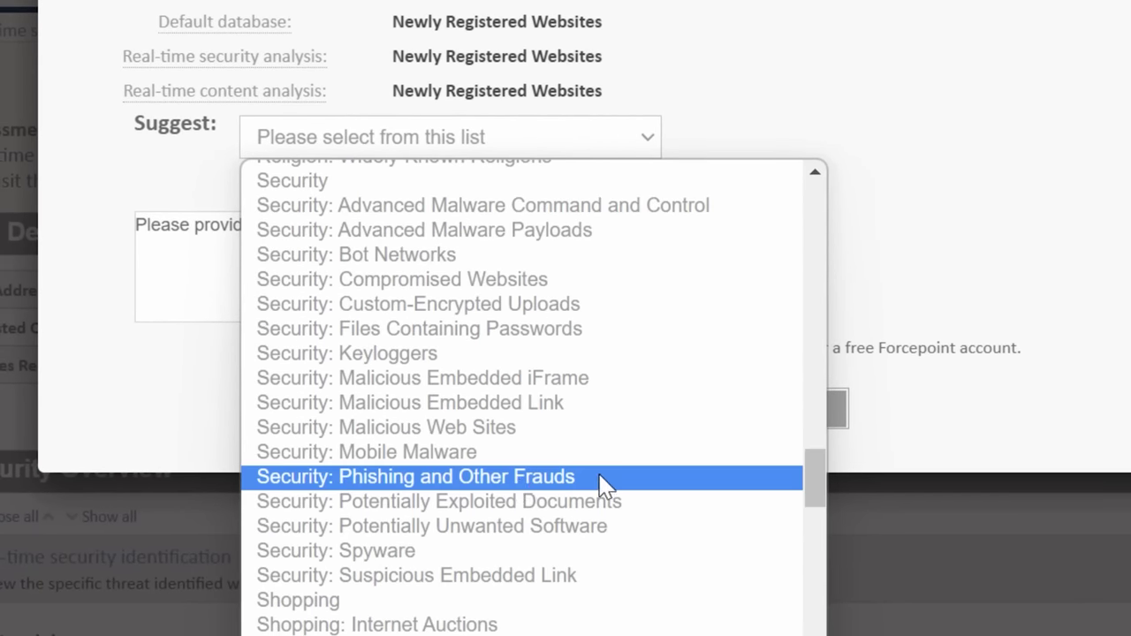
pyautogui.click(616, 488)
pyautogui.click(462, 265)
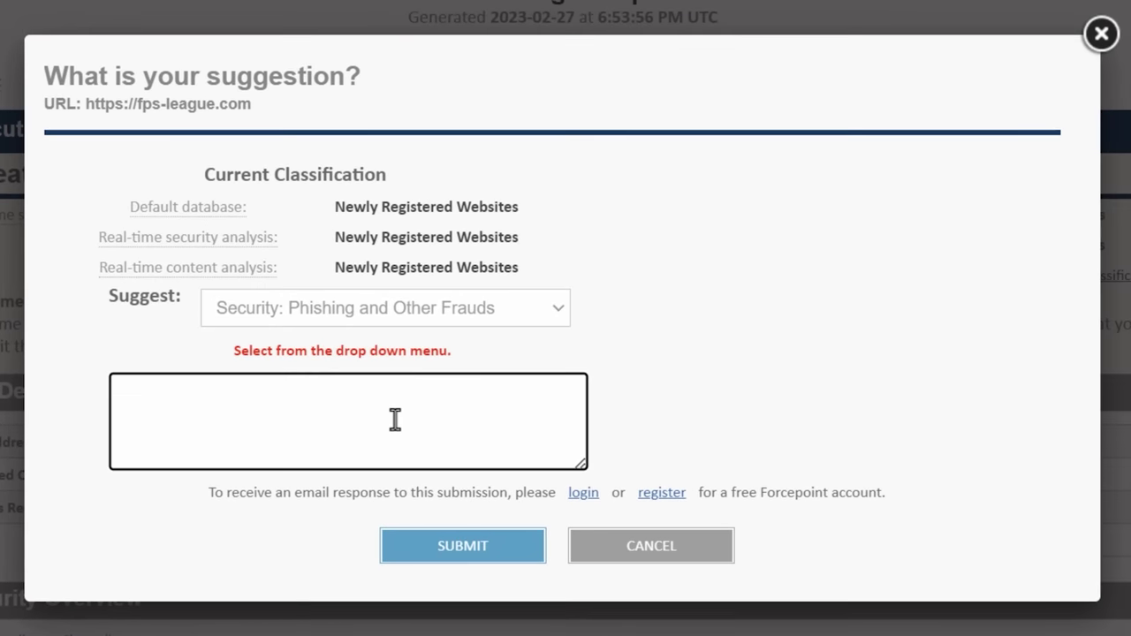
pyautogui.write('It is a Steam phishing site. Clicking "Sign In Through Steam" at the top right (or many other links on the site) brings up a fake Steam login window.')
pyautogui.click(521, 551)
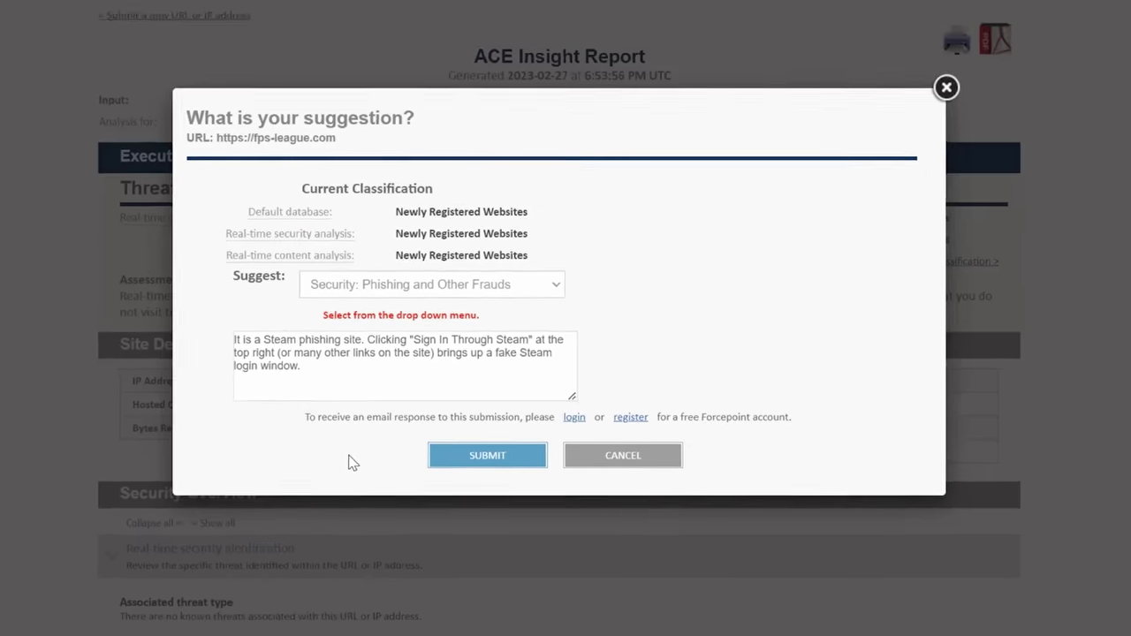
pyautogui.click(440, 457)
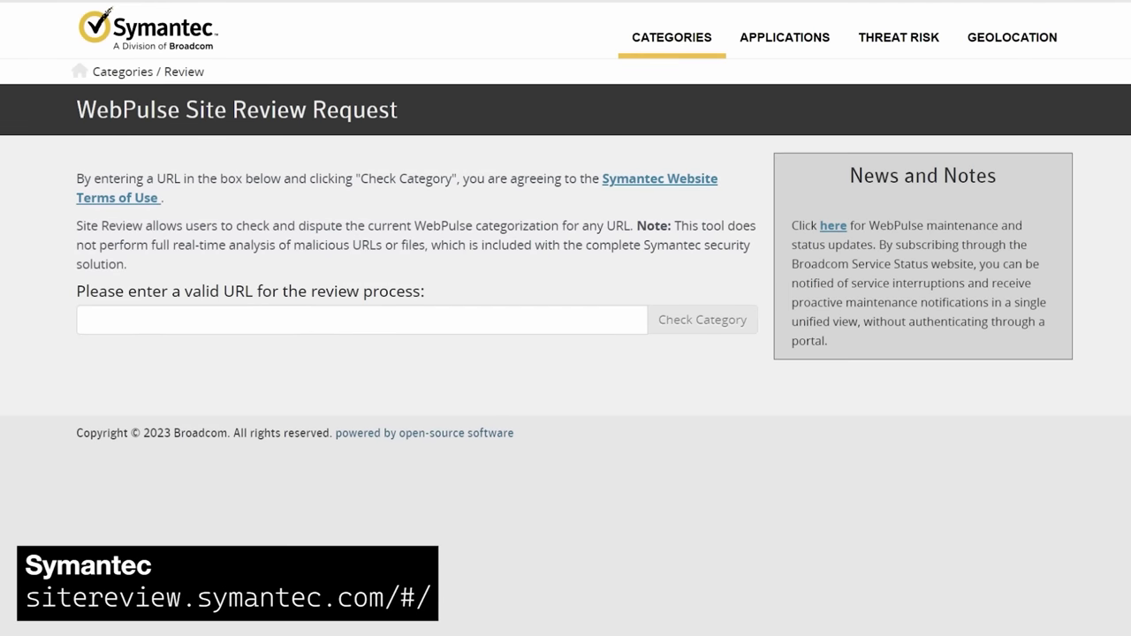
# Check the current category of fps-league.com in Site Review
pyautogui.click(372, 320)
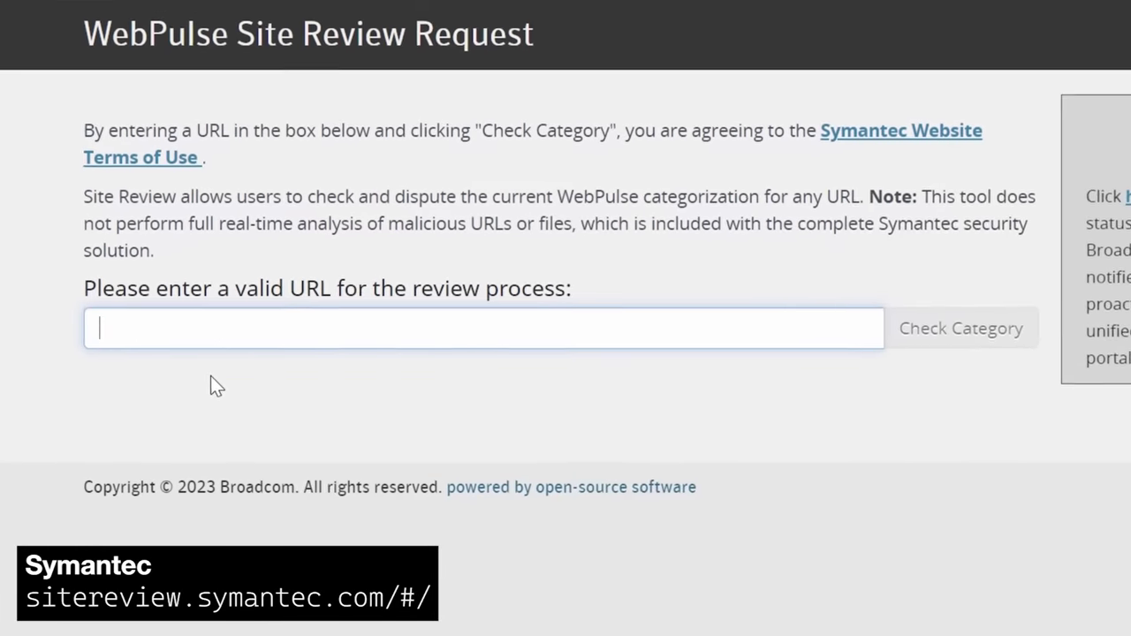
pyautogui.write('https://fps-league.com')
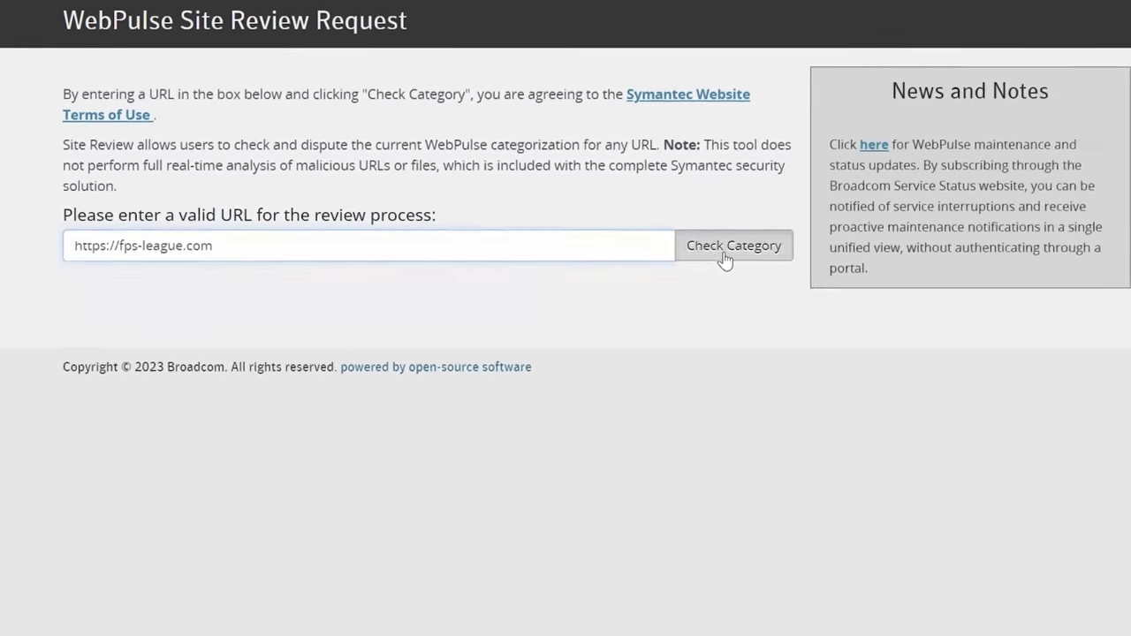
pyautogui.click(968, 334)
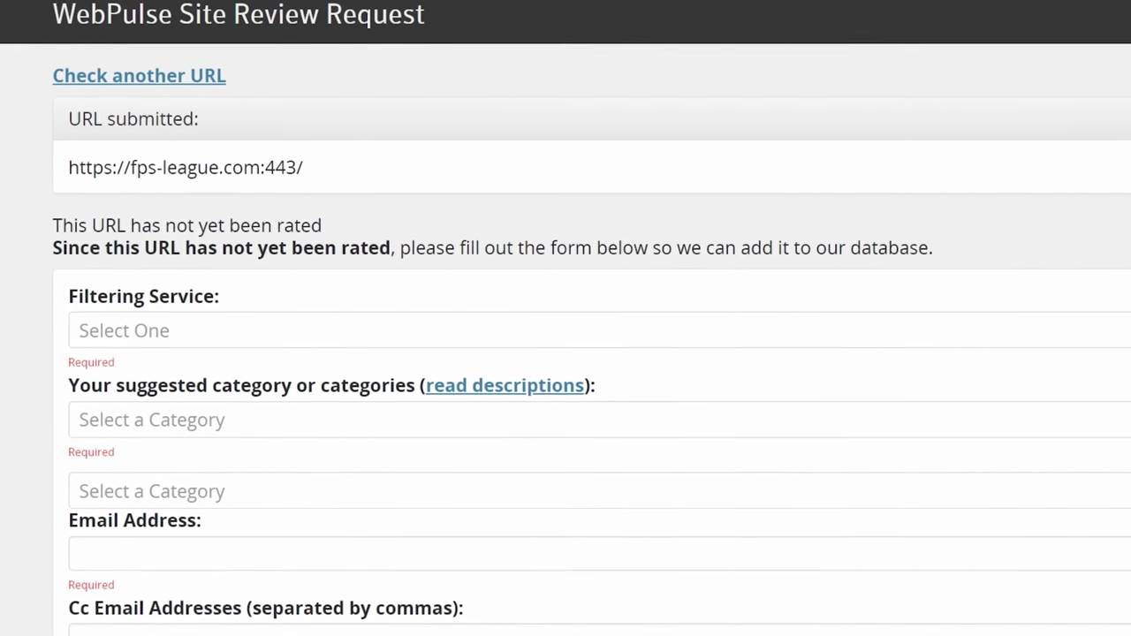
pyautogui.scroll(-3, 566, 353)
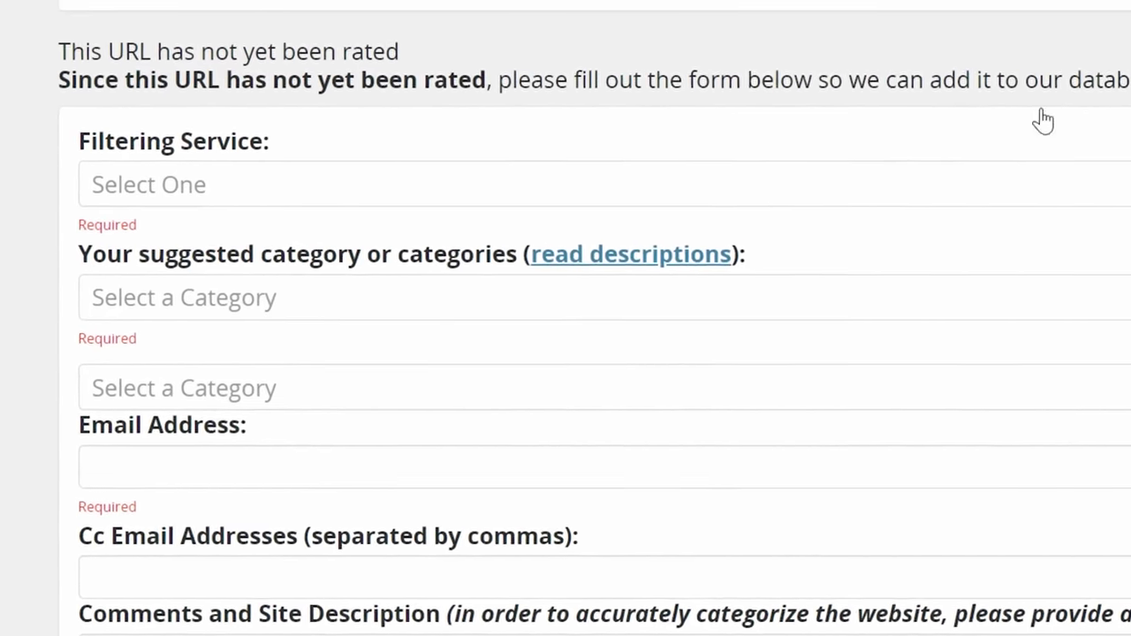
# Submit fps-league.com as Phishing under Norton Safe Web with a contact e-mail and phishing description
pyautogui.click(320, 186)
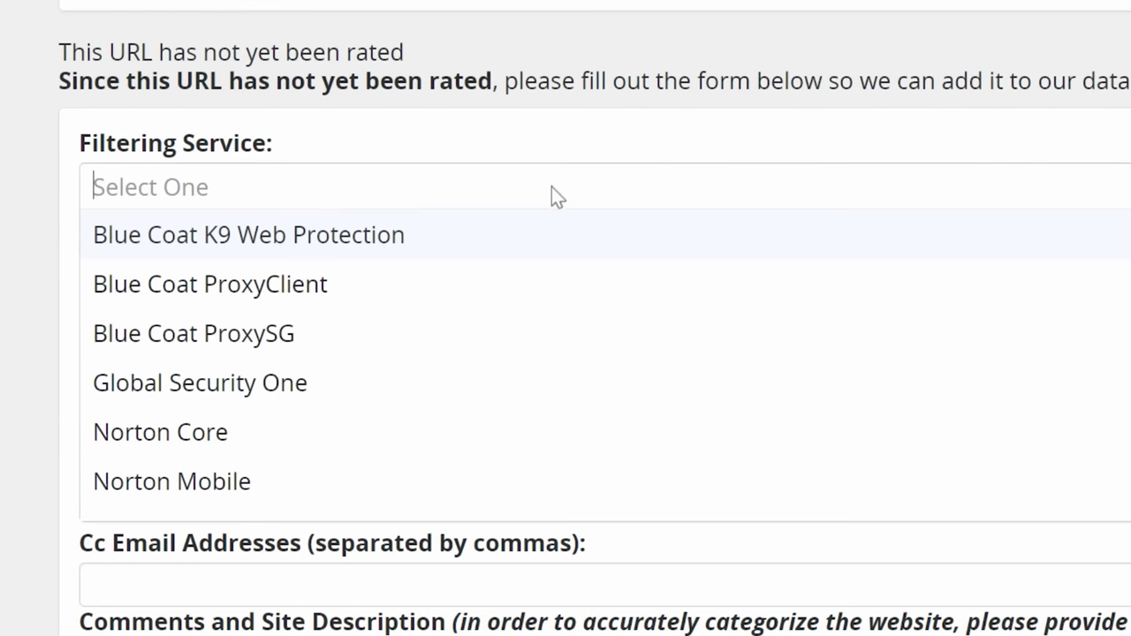
pyautogui.scroll(-4, 265, 371)
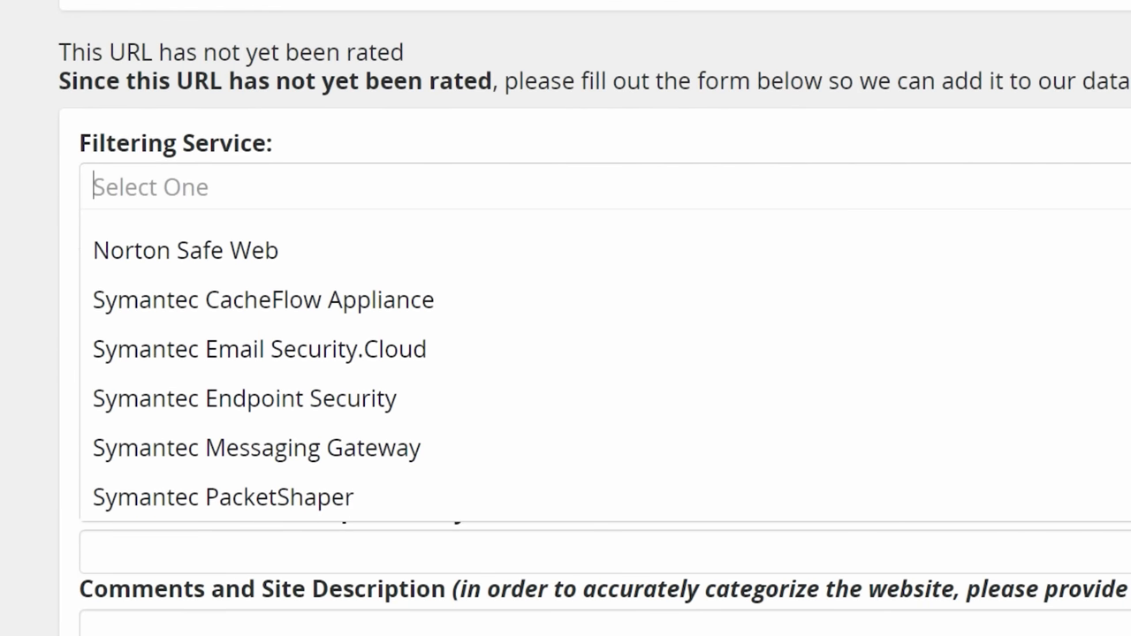
pyautogui.press('Down')
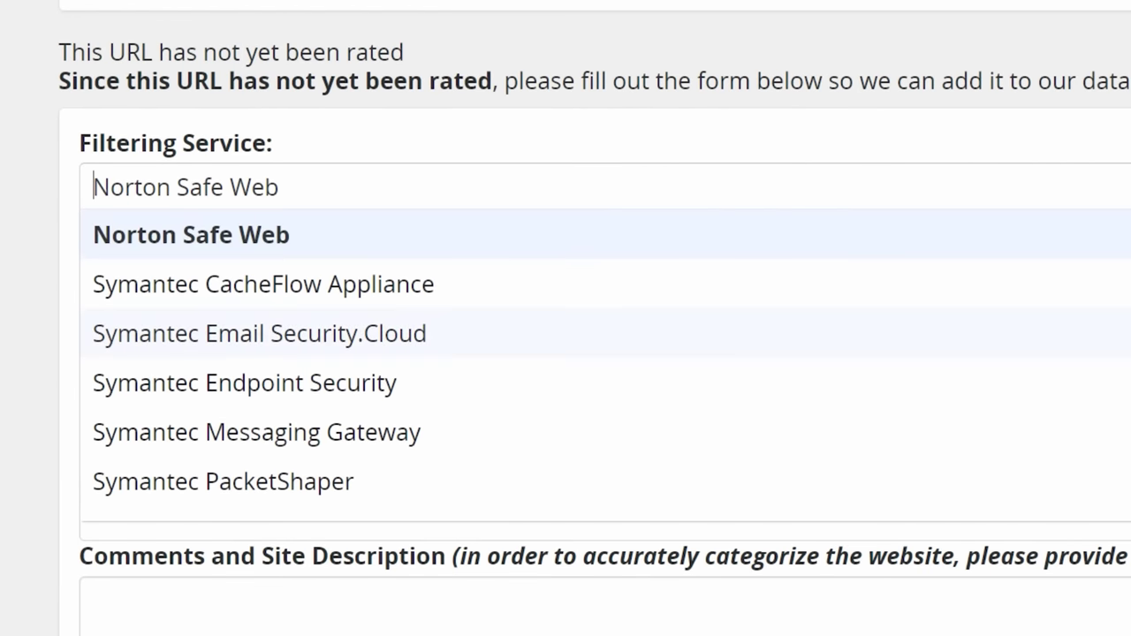
pyautogui.scroll(-3, 566, 363)
pyautogui.scroll(-4, 266, 362)
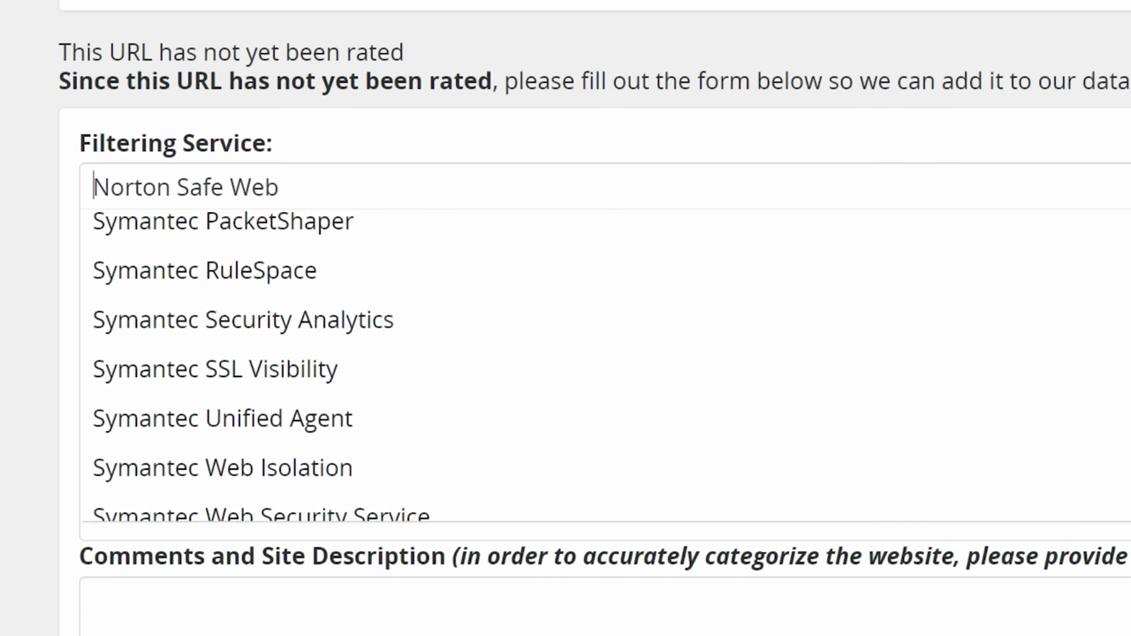
pyautogui.press('Tab')
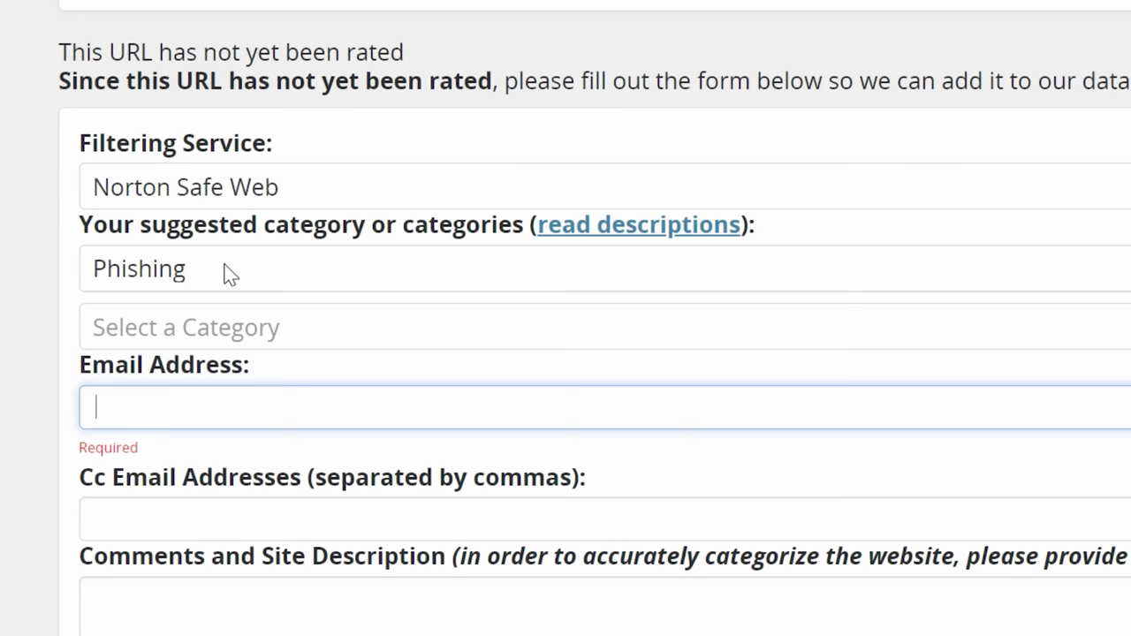
pyautogui.hotkey('ctrl', 'v')
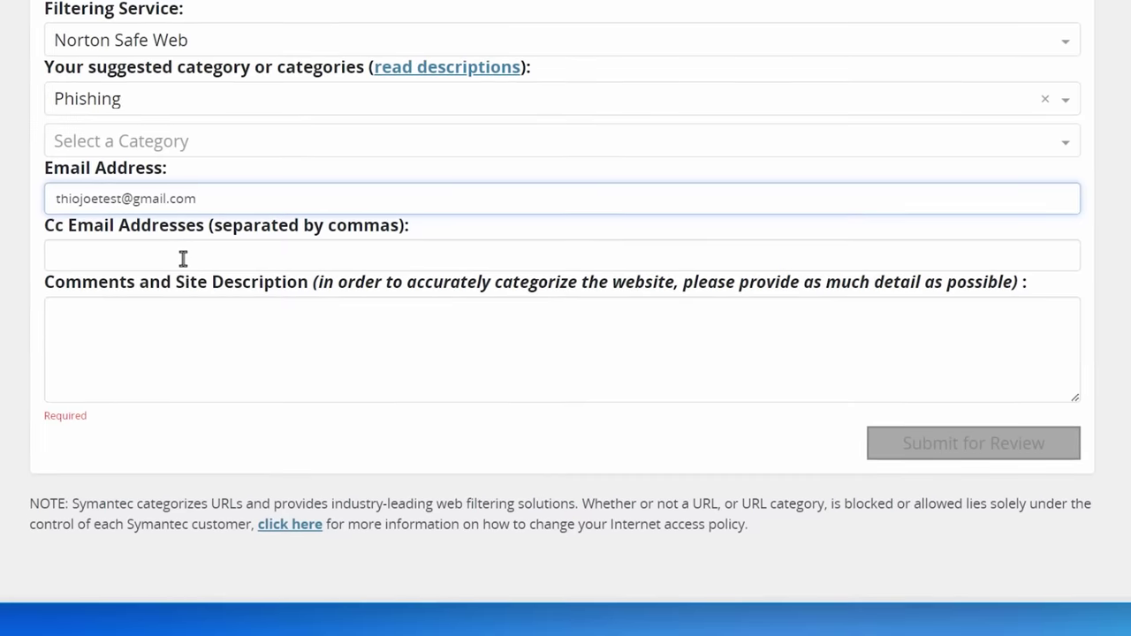
pyautogui.click(591, 368)
pyautogui.write('It is a Steam phishing site. Clicking "Sign In Through Steam" at the top right (or many other links on the site) brings up a fake Steam login window.')
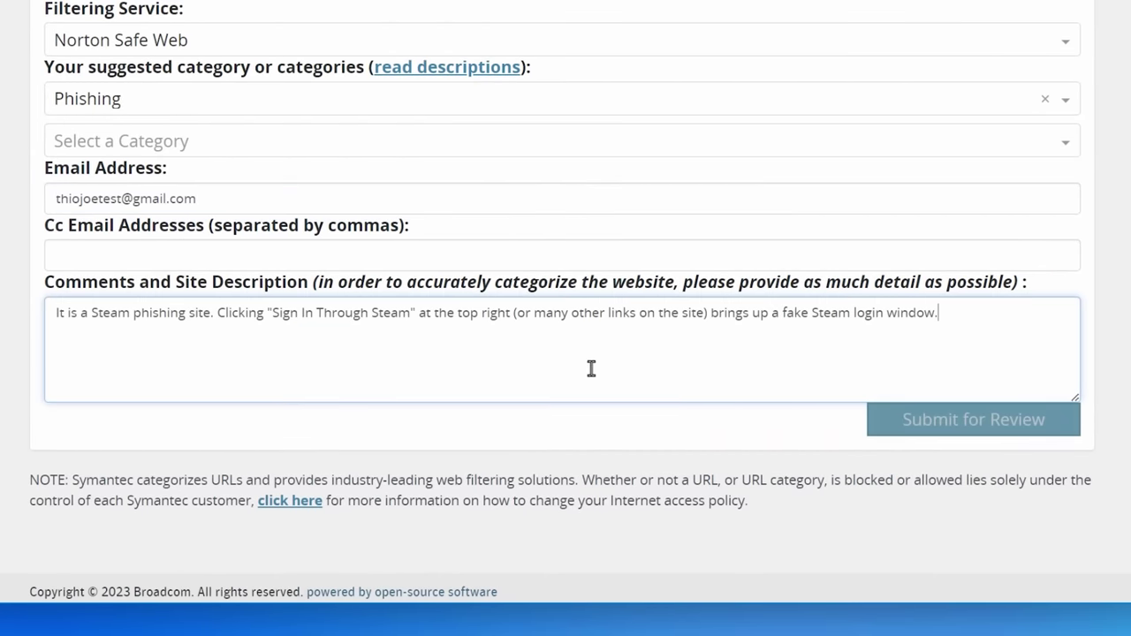
pyautogui.click(974, 420)
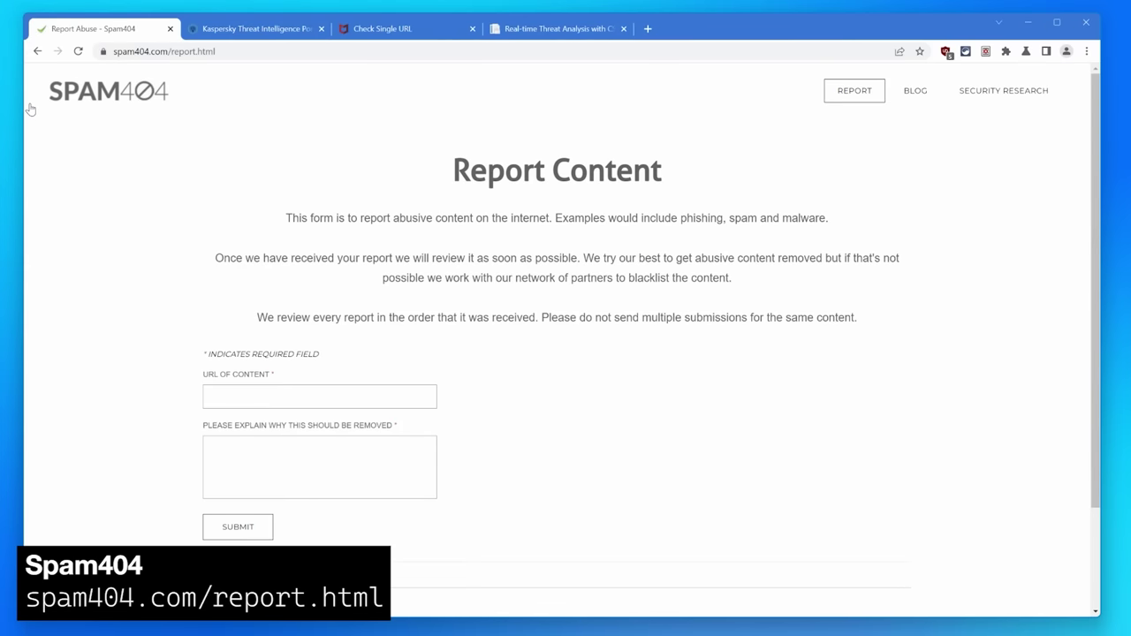
pyautogui.click(281, 398)
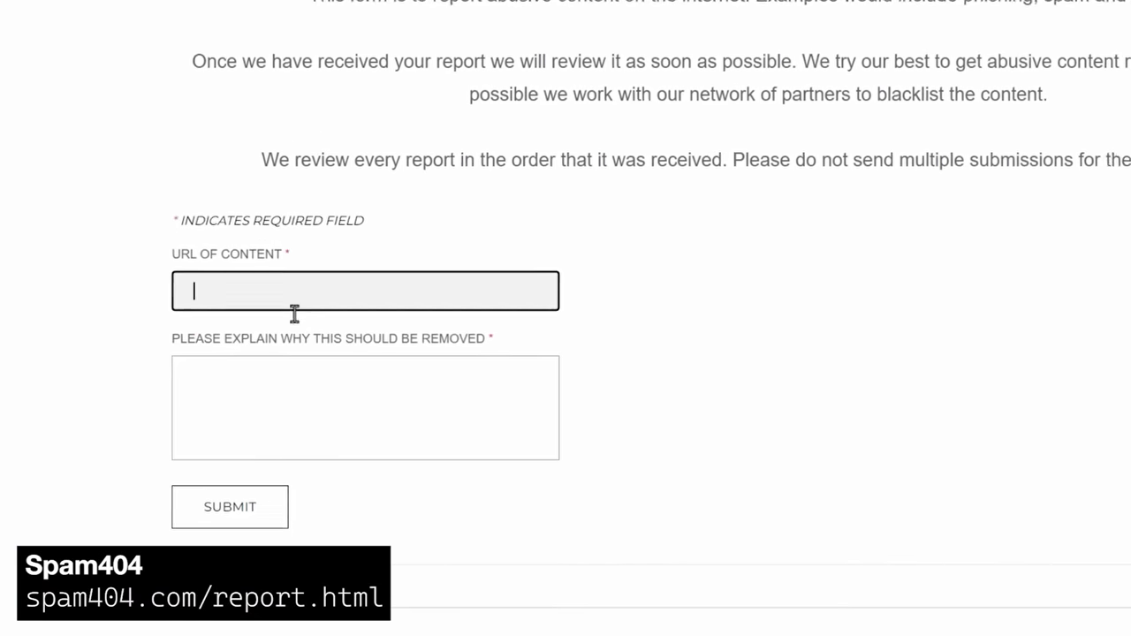
pyautogui.write('https://fps-league.com')
pyautogui.click(267, 330)
pyautogui.write('It is a Steam phishing site. Clicking "Sign In Through Steam" at the top right (or many other links on the site) brings up a fake Steam login window.')
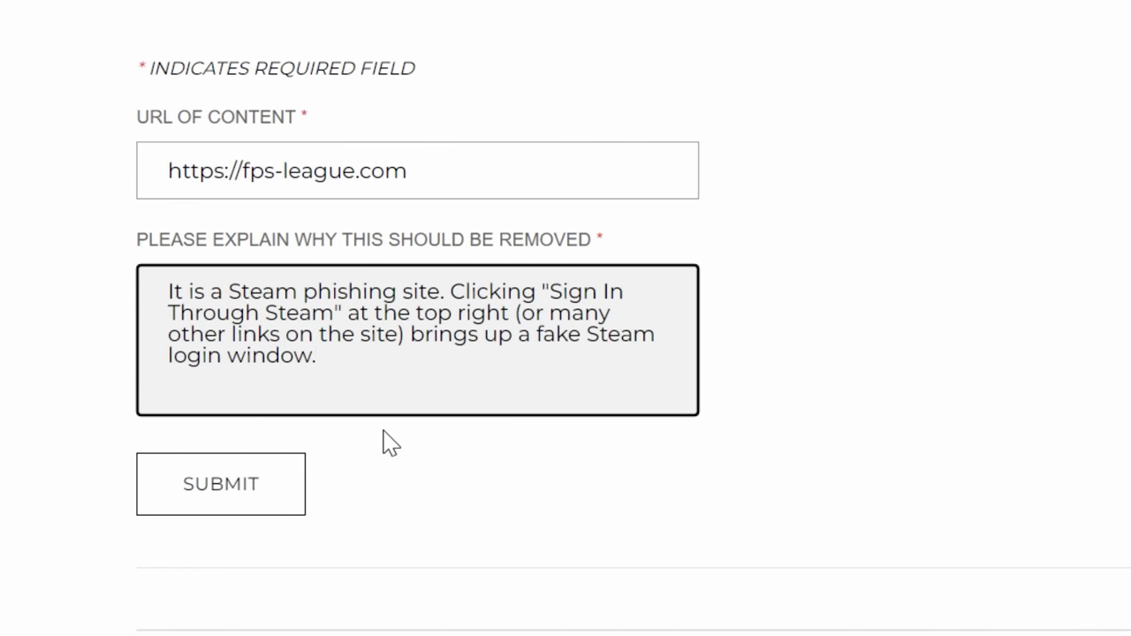
pyautogui.click(262, 489)
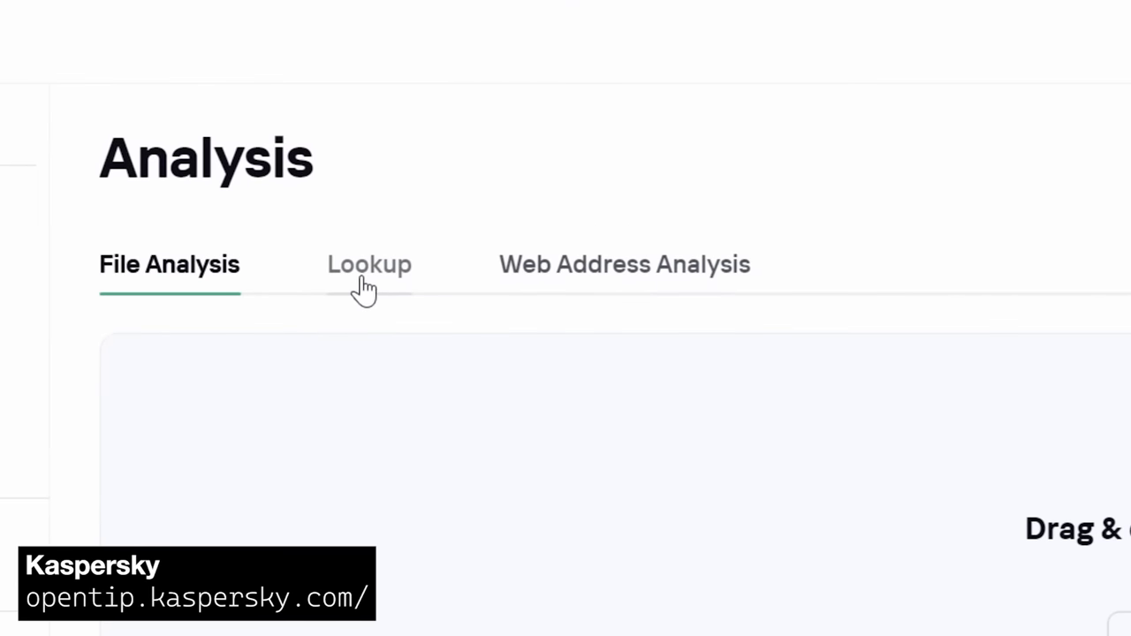
# Look up fps-league.com in the Kaspersky Lookup section
pyautogui.click(365, 289)
pyautogui.click(566, 361)
pyautogui.press('super+v')
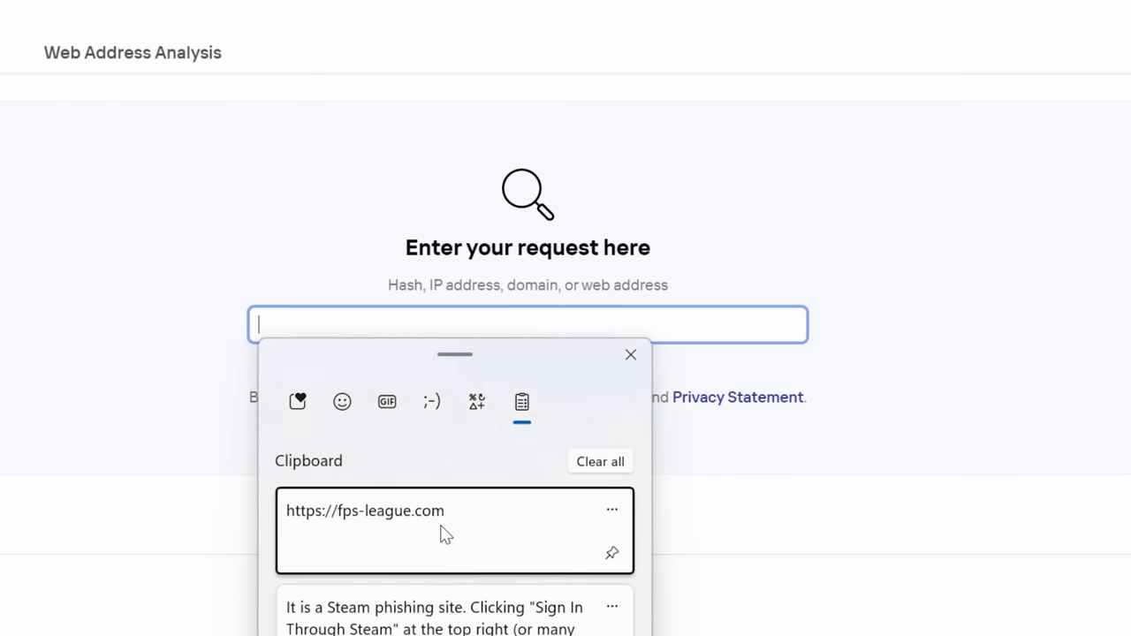
pyautogui.click(445, 534)
pyautogui.press('Return')
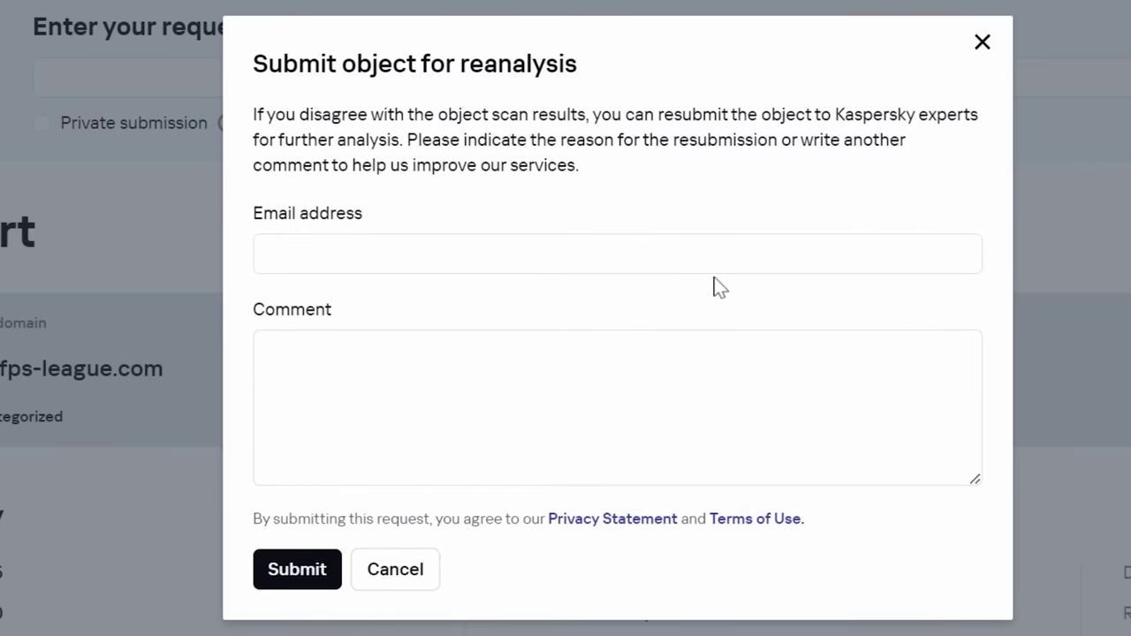
# Request reanalysis with the contact e-mail and the Steam-phishing comment
pyautogui.click(573, 257)
pyautogui.press('Tab')
pyautogui.write('It is a Steam phishing site. Clicking "Sign In Through Steam" at the top right (or many other links on the site) brings up a fake Steam login window.')
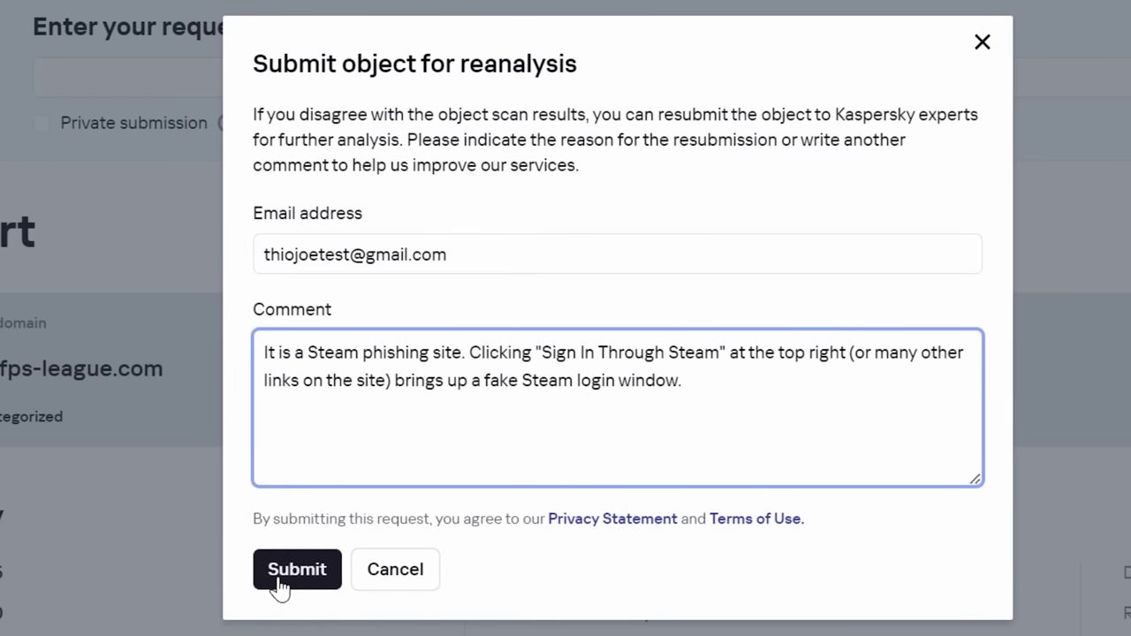
pyautogui.click(295, 583)
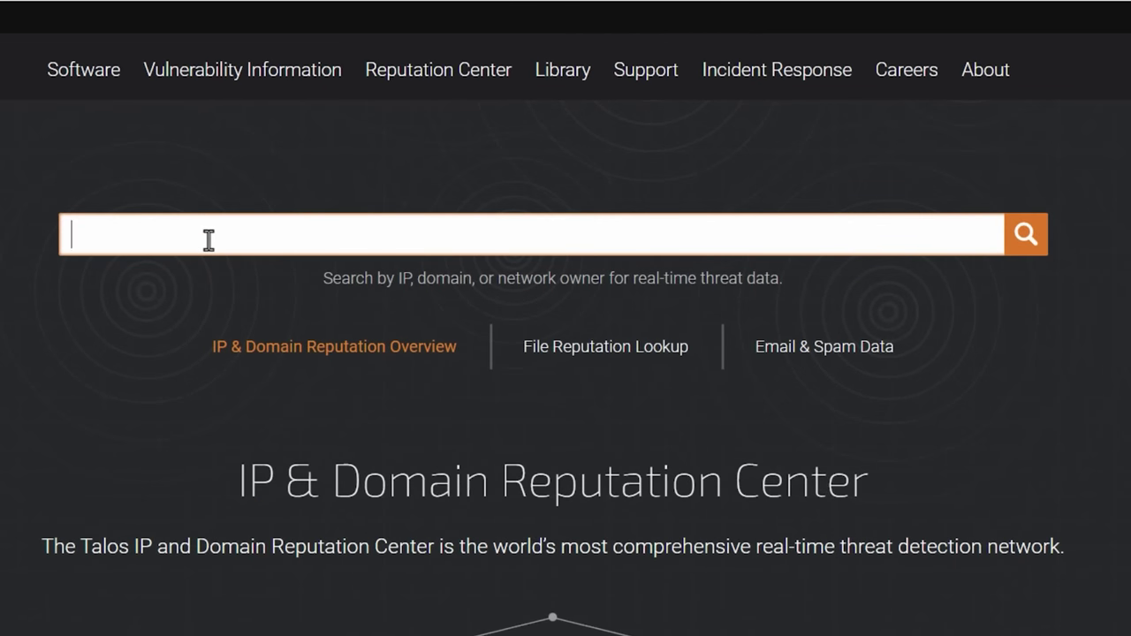
# Look up fps-league.com in Talos and review its Unknown reputation and block list status
pyautogui.write('https://fps-league.com')
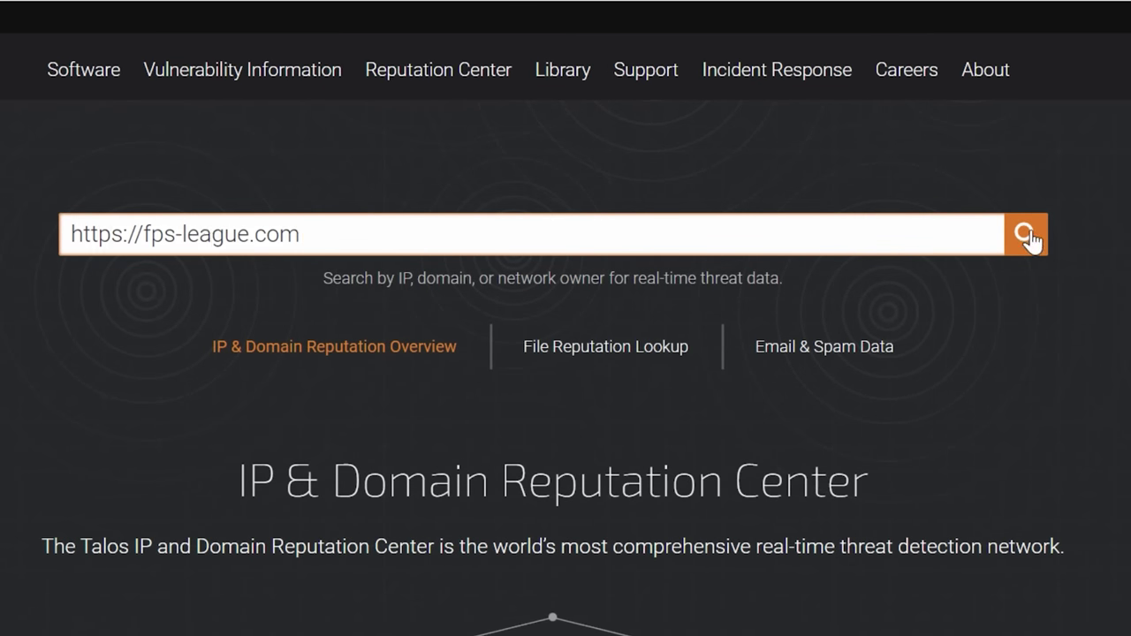
pyautogui.click(1027, 236)
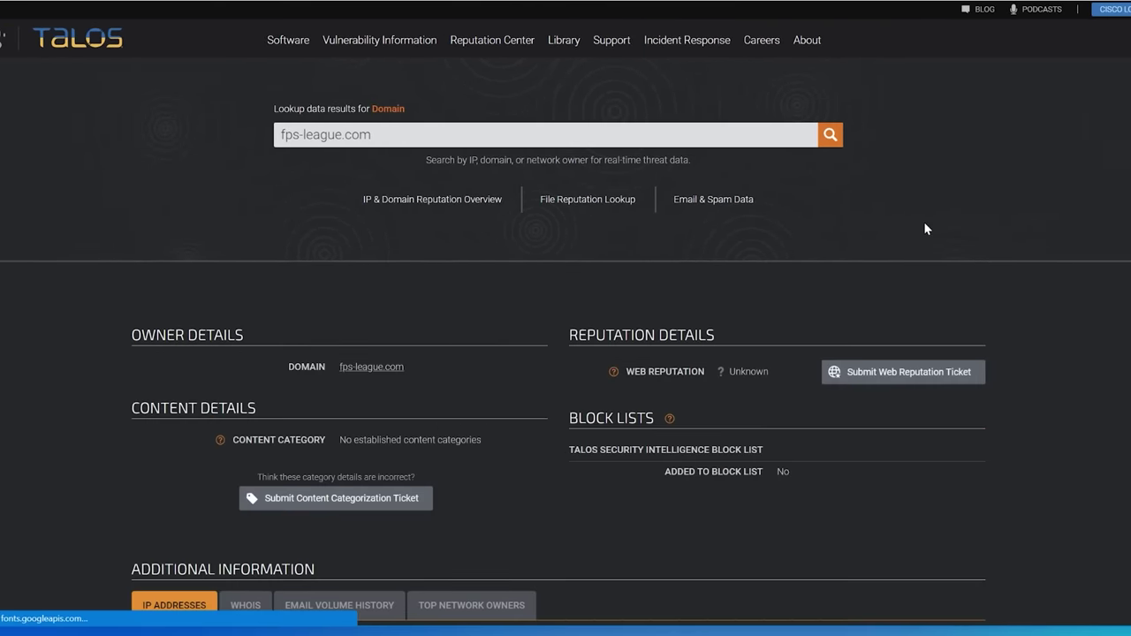
pyautogui.scroll(-3, 967, 222)
pyautogui.moveTo(771, 155); pyautogui.dragTo(733, 155)
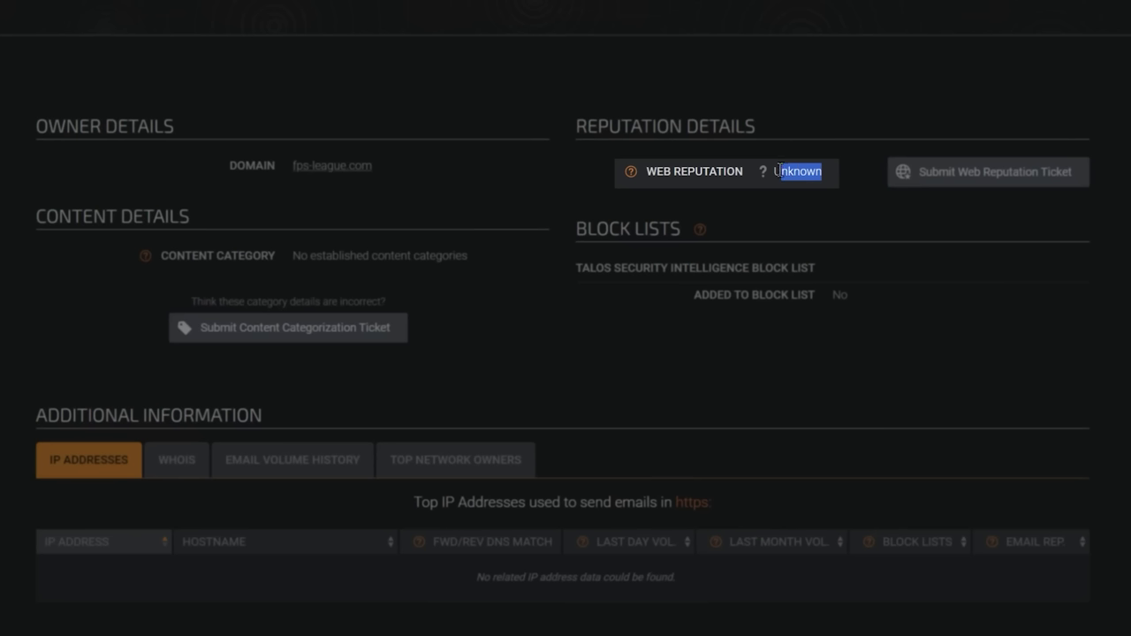
pyautogui.click(775, 170)
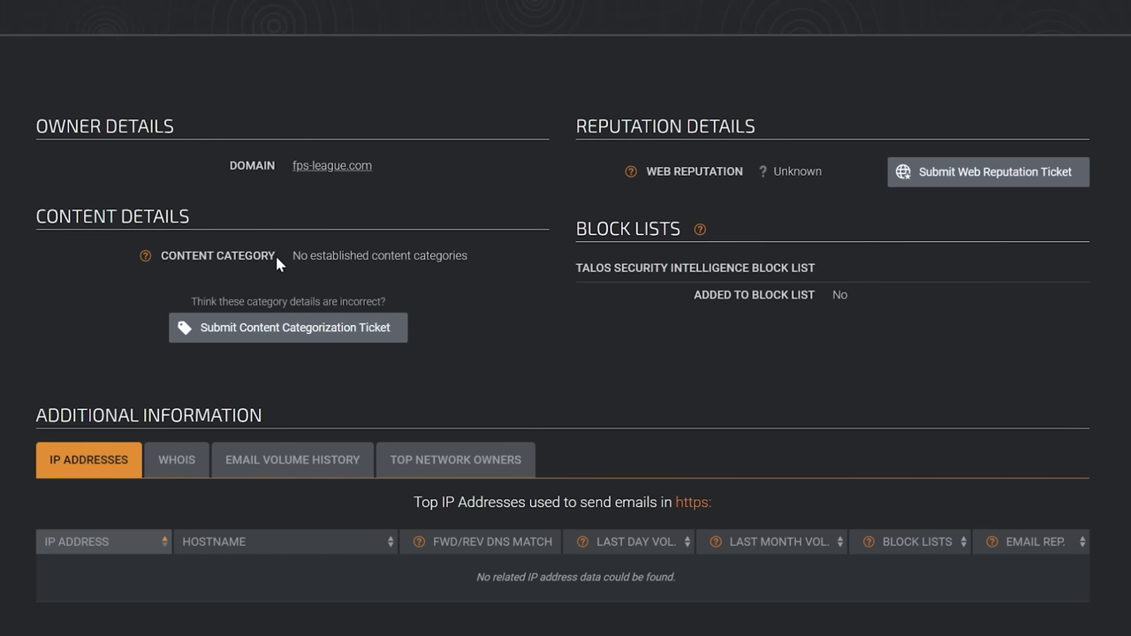
# Start a content categorization ticket and try entering 'phish' as a category suggestion
pyautogui.click(279, 328)
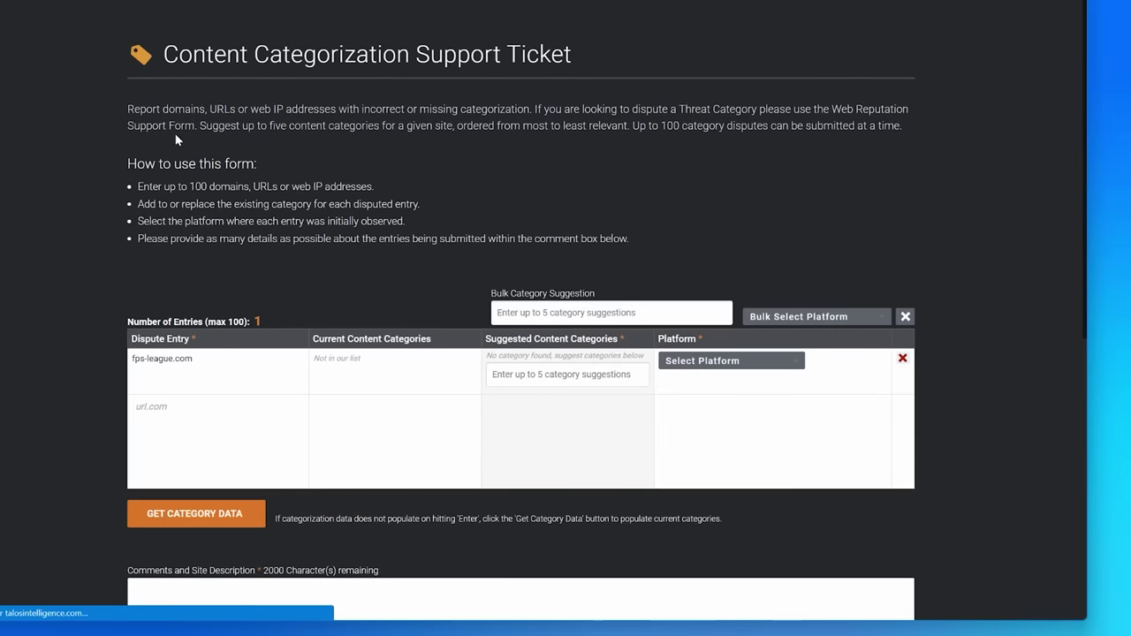
pyautogui.click(579, 312)
pyautogui.write('phis')
pyautogui.write('h')
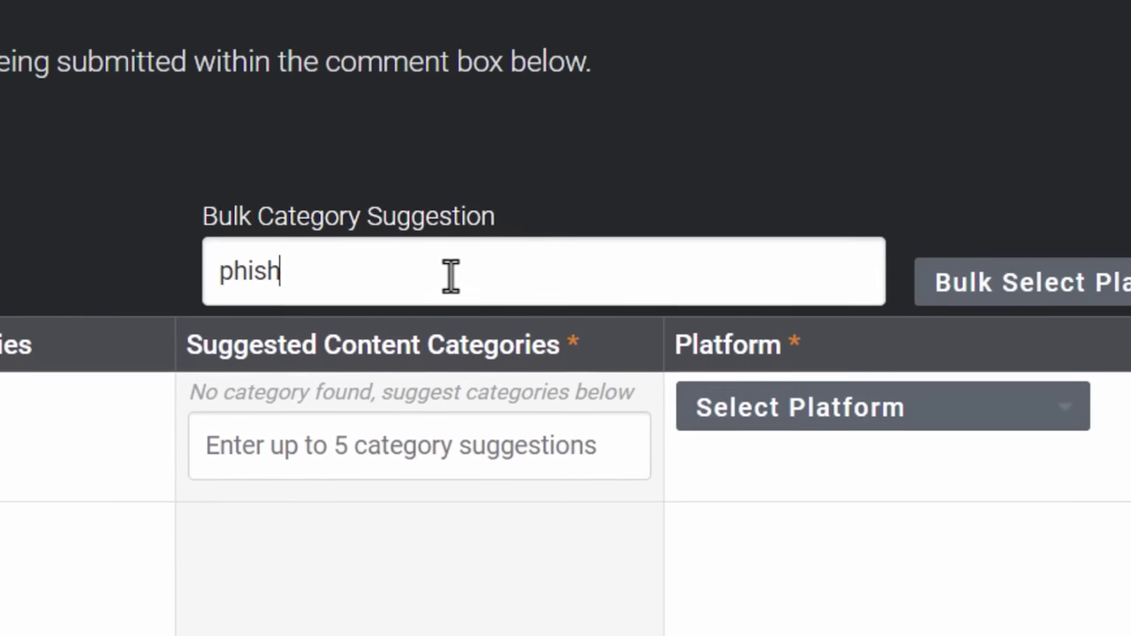
pyautogui.press('BackSpace')
pyautogui.press('BackSpace')
pyautogui.press('BackSpace')
pyautogui.write('ish')
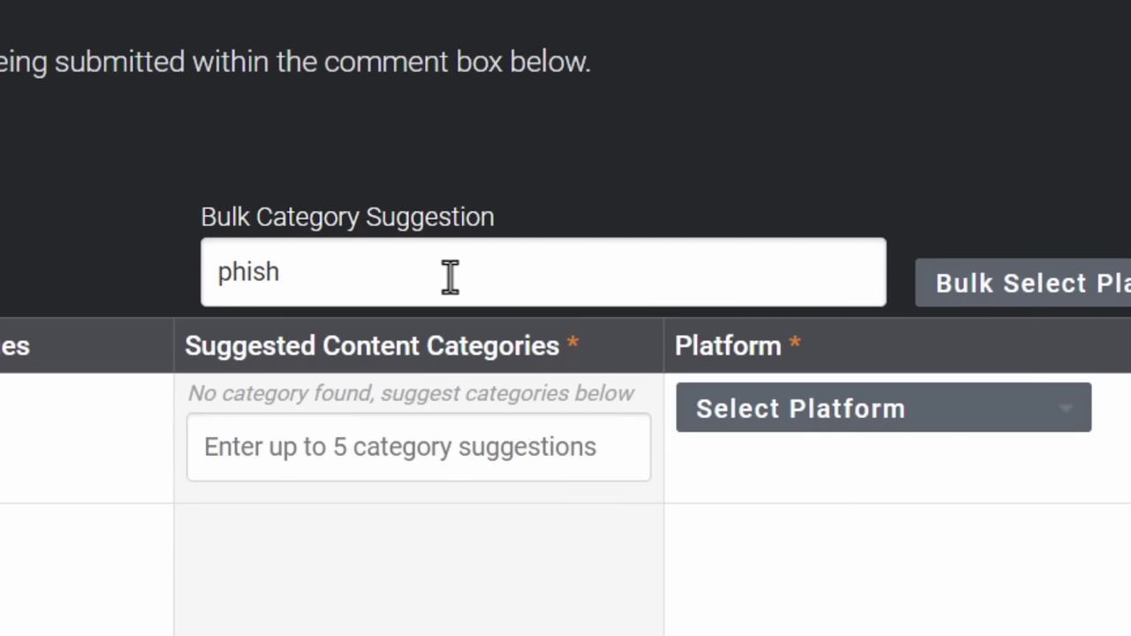
pyautogui.press('BackSpace')
pyautogui.press('BackSpace')
pyautogui.press('BackSpace')
pyautogui.press('BackSpace')
pyautogui.press('BackSpace')
pyautogui.click(425, 447)
pyautogui.moveTo(681, 295); pyautogui.dragTo(679, 456)
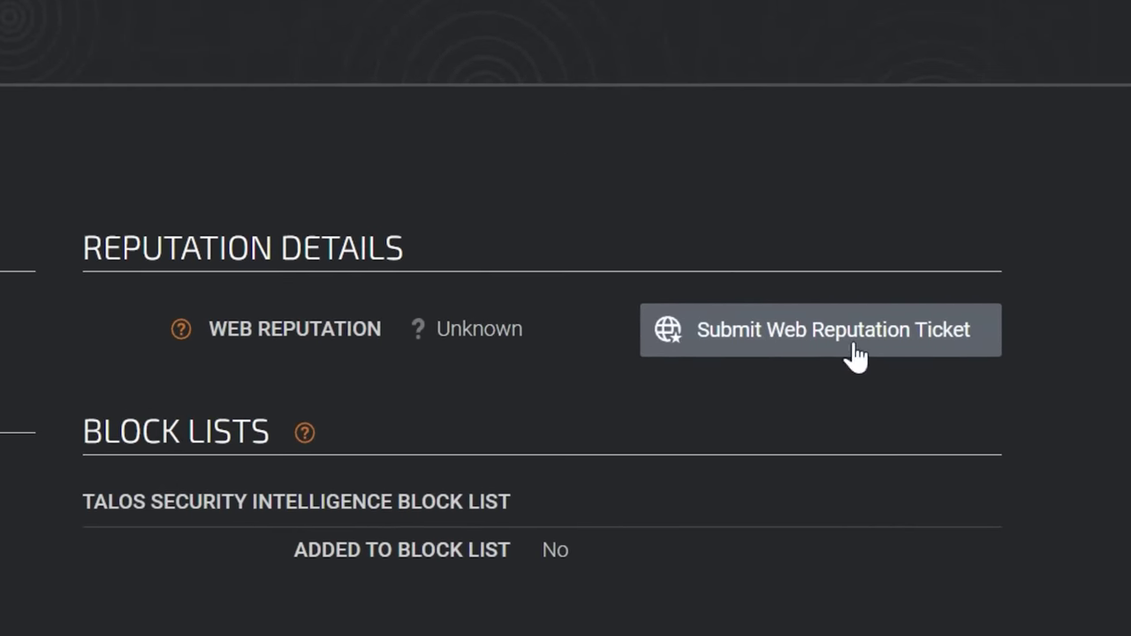
# Open a web reputation ticket choosing Decrease Rep & Suggest Threat Category with Phishing
pyautogui.click(752, 346)
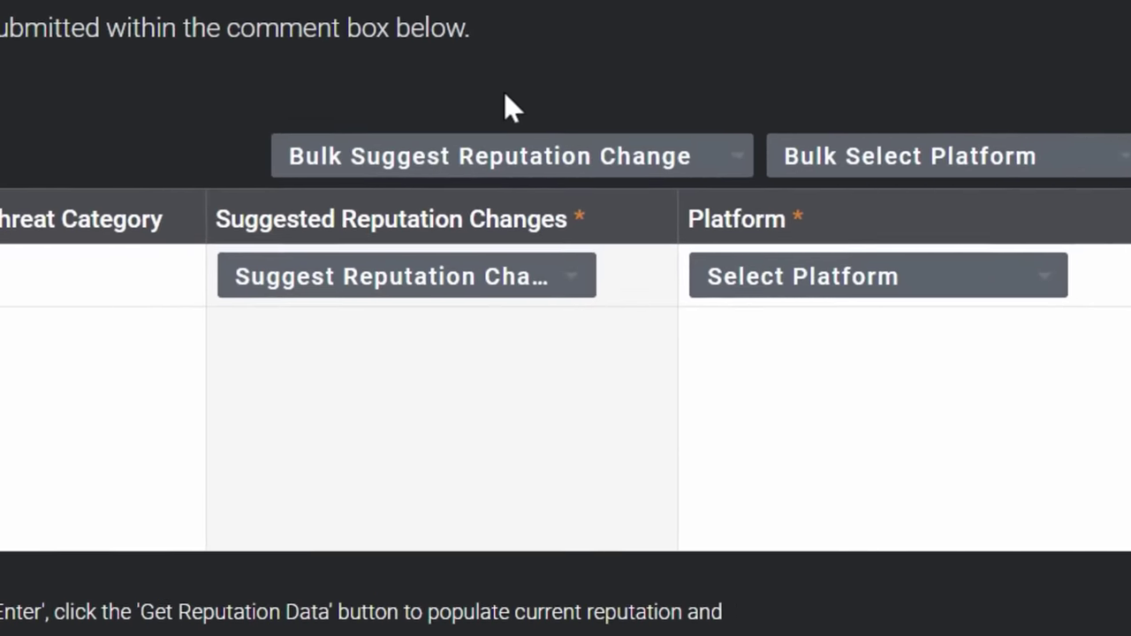
pyautogui.click(464, 281)
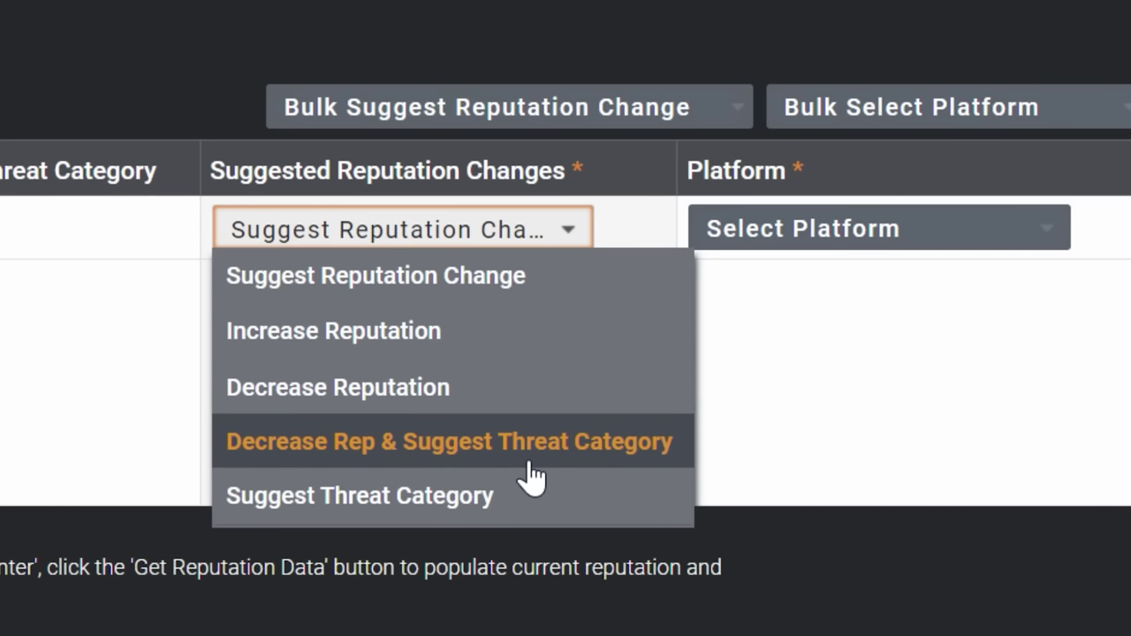
pyautogui.click(528, 462)
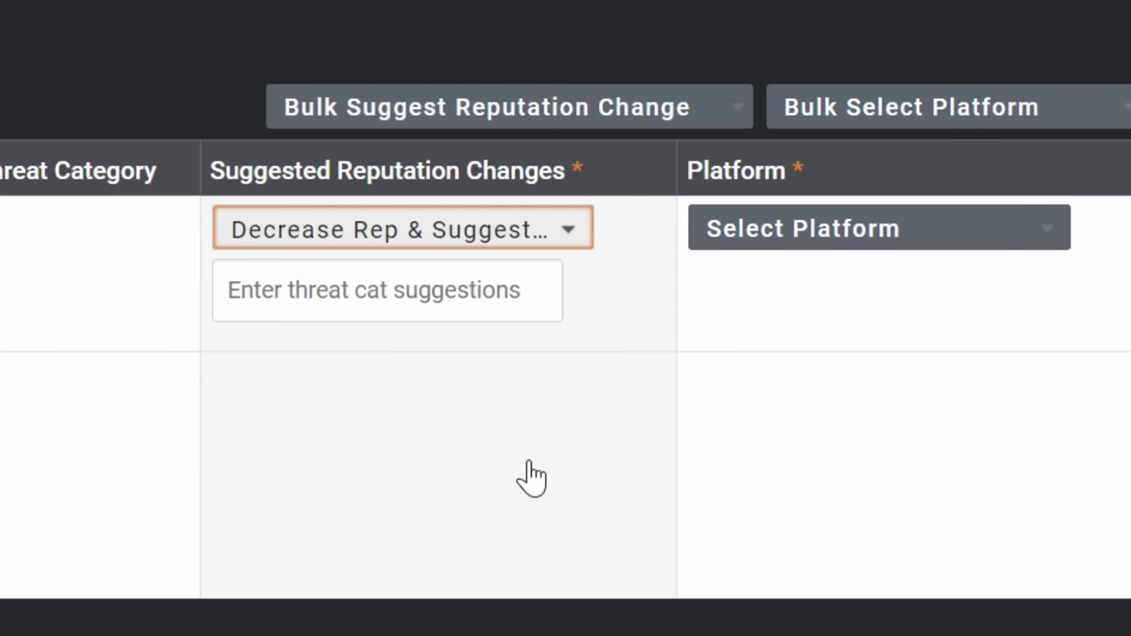
pyautogui.click(453, 291)
pyautogui.scroll(-5, 553, 574)
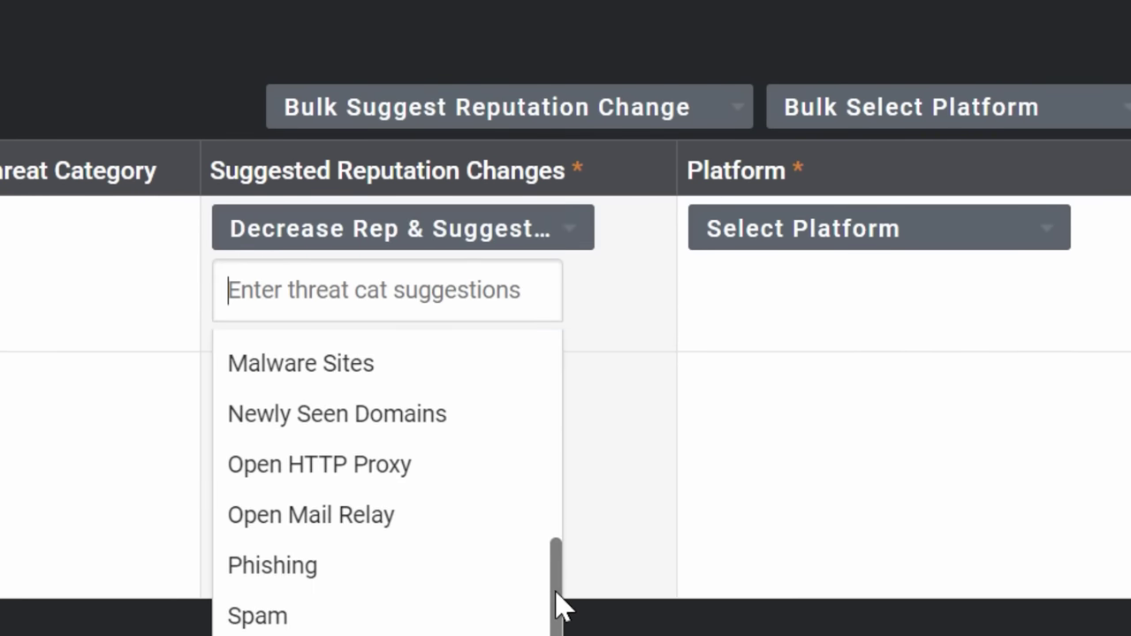
pyautogui.click(366, 568)
pyautogui.click(598, 372)
# Set the platform to TalosIntelligence and paste the phishing description as comments
pyautogui.click(968, 239)
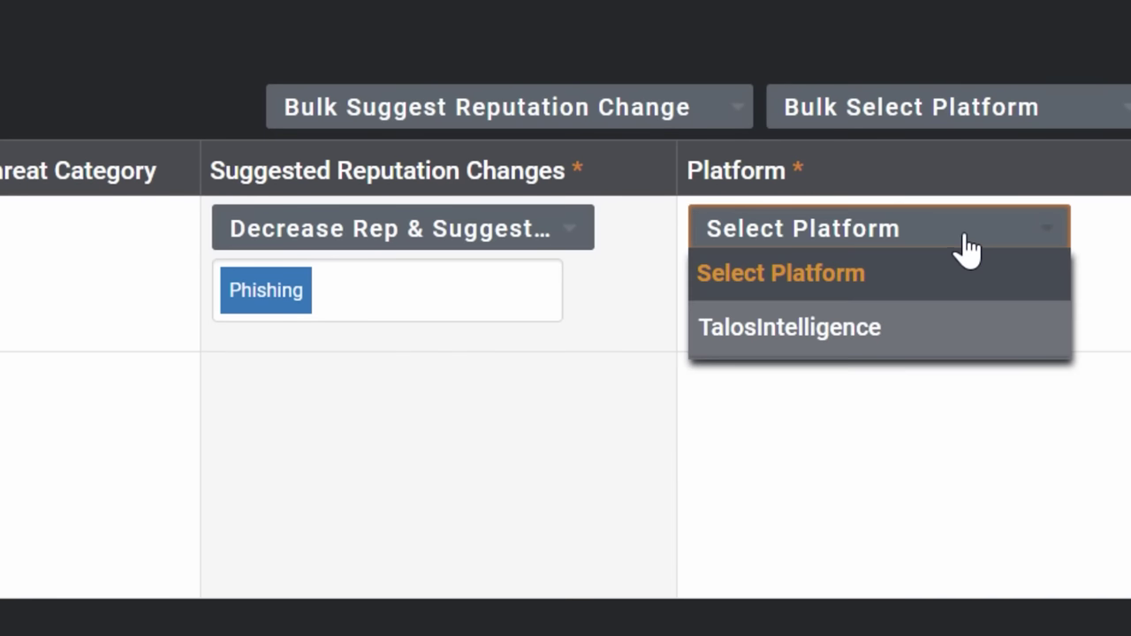
pyautogui.click(866, 331)
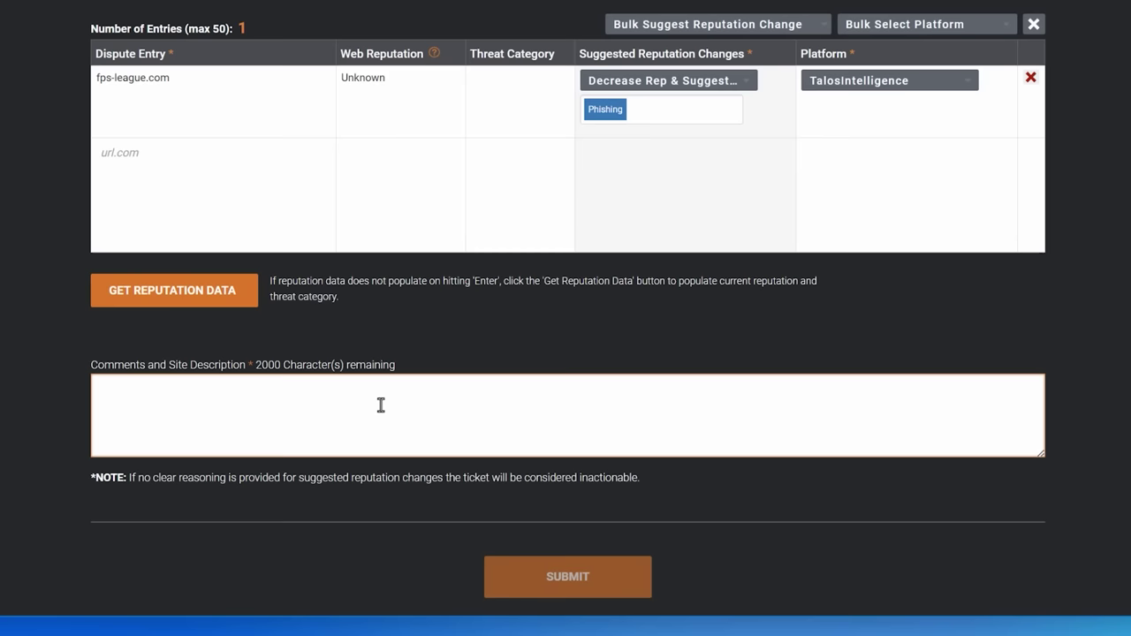
pyautogui.click(380, 404)
pyautogui.press('super+v')
pyautogui.click(301, 611)
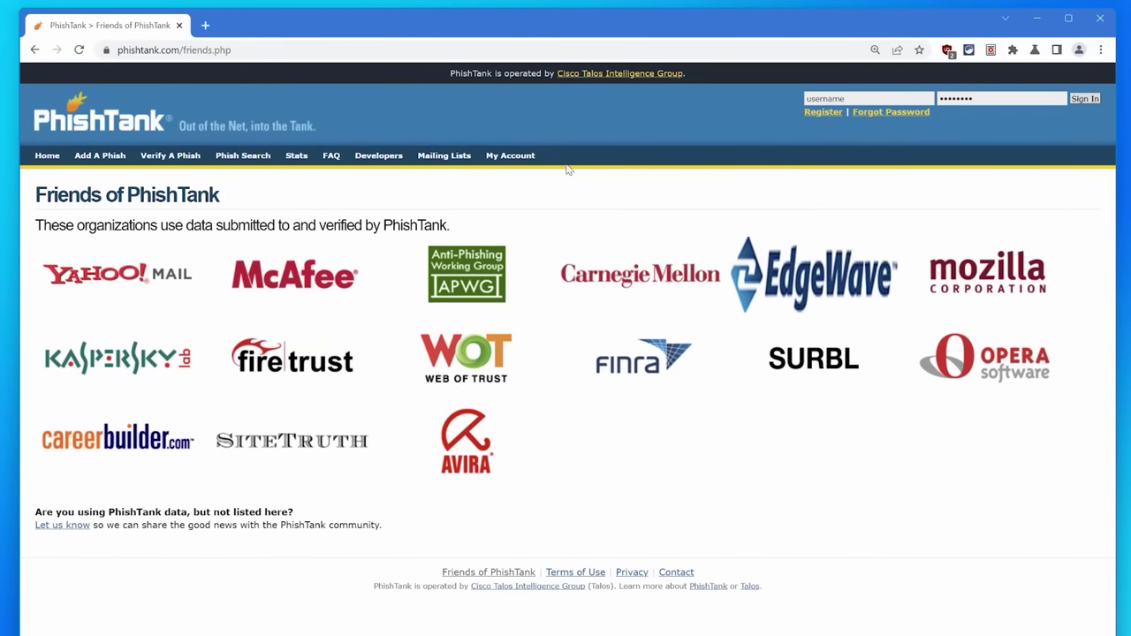
# Try to register a PhishTank account via Add A Phish; registration is temporarily disabled
pyautogui.moveTo(35, 228); pyautogui.dragTo(366, 229)
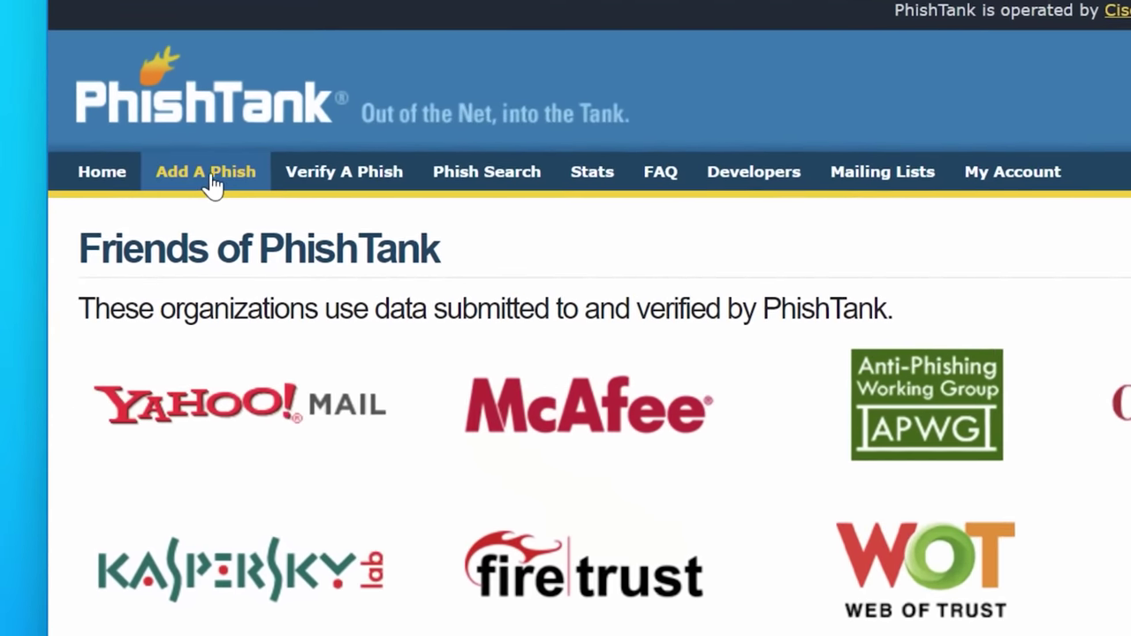
pyautogui.click(104, 157)
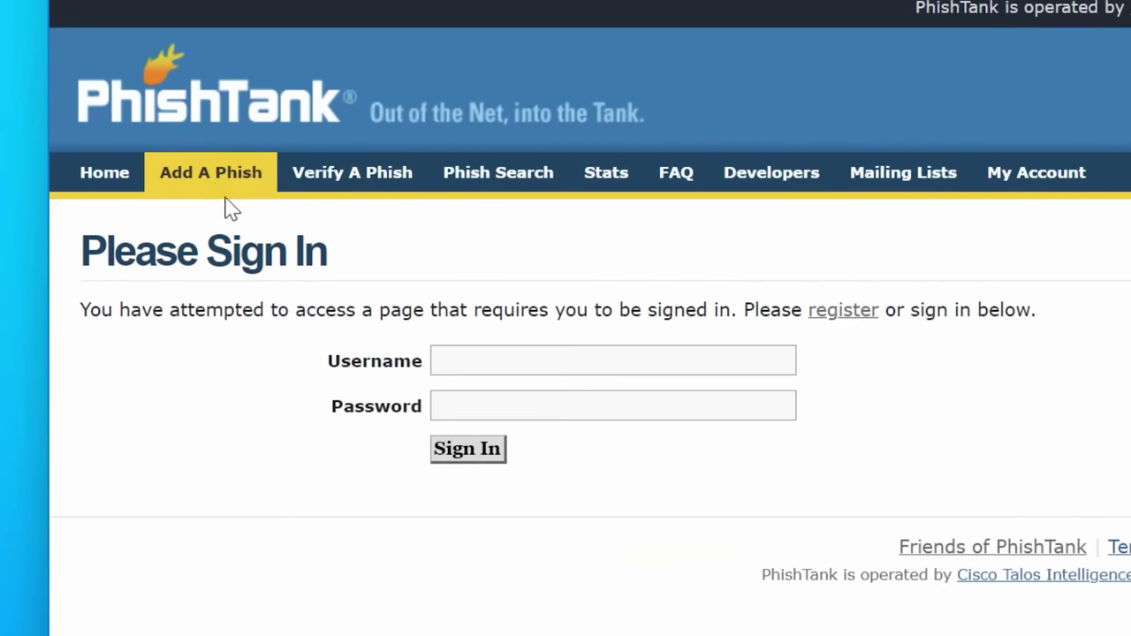
pyautogui.click(862, 311)
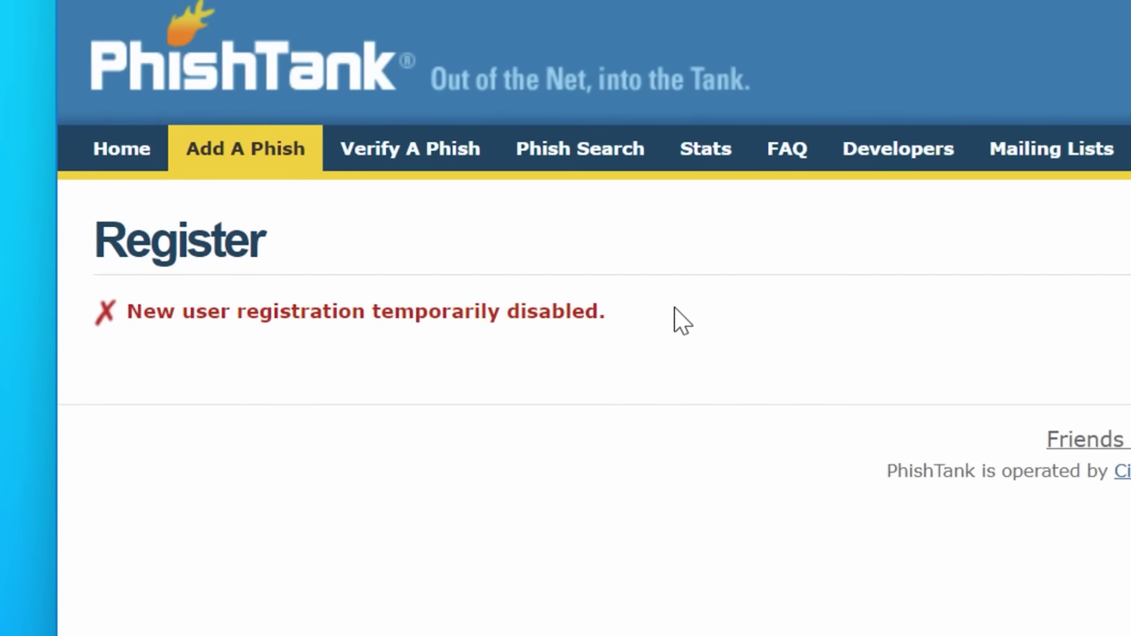
pyautogui.moveTo(678, 319); pyautogui.dragTo(71, 305)
pyautogui.click(114, 344)
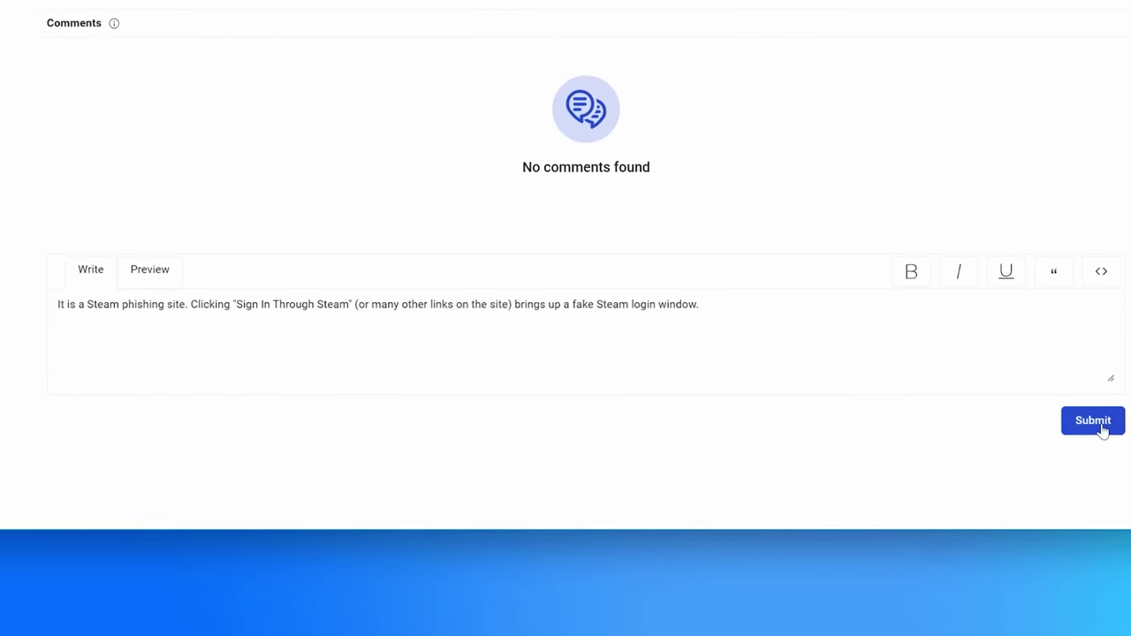
# Post the community comment calling fps-league.com a Steam phishing site on the VirusTotal report
pyautogui.click(1101, 428)
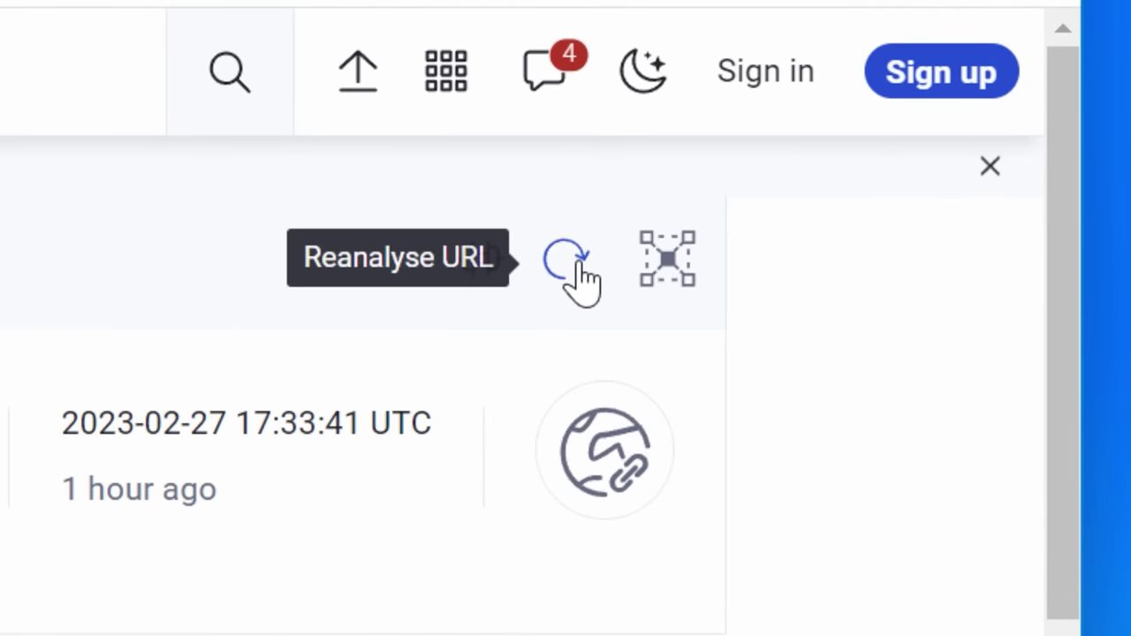
# Reanalyse fps-league.com on VirusTotal and review the 4/90 detections from Emsisoft, Fortinet, Kaspersky and Netcraft
pyautogui.click(566, 262)
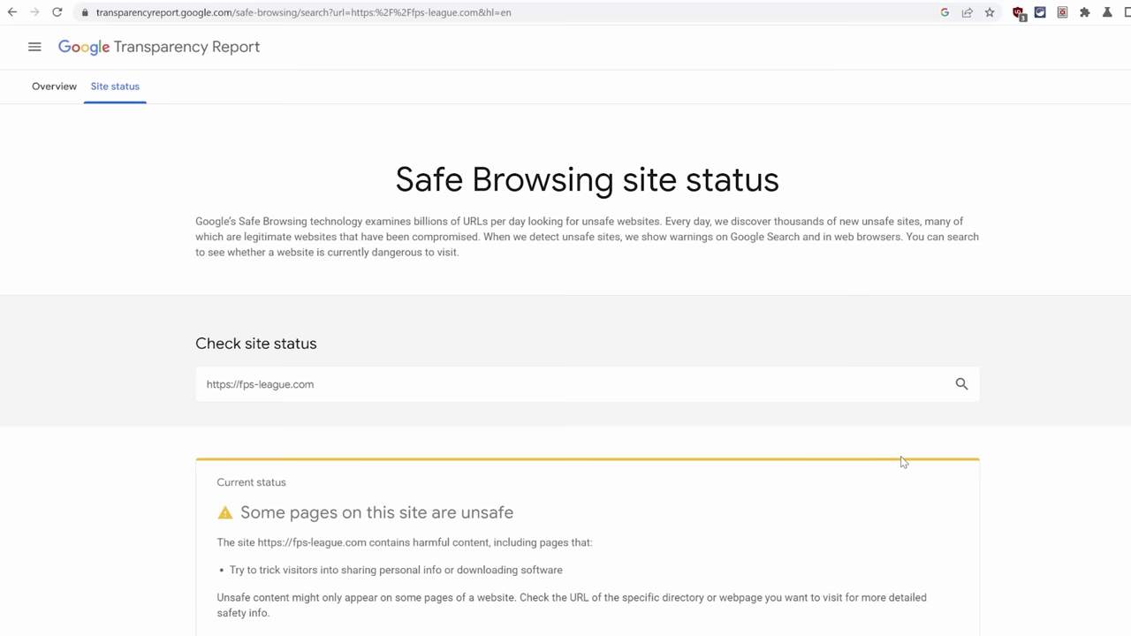
pyautogui.scroll(-3, 901, 459)
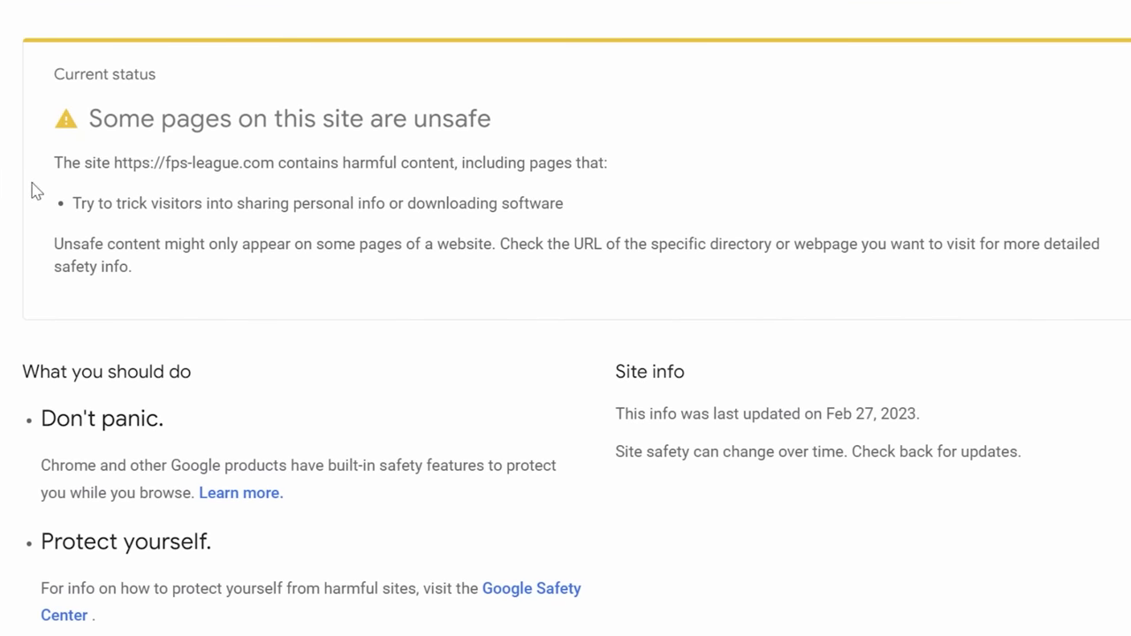
pyautogui.moveTo(52, 168); pyautogui.dragTo(607, 162)
pyautogui.click(606, 162)
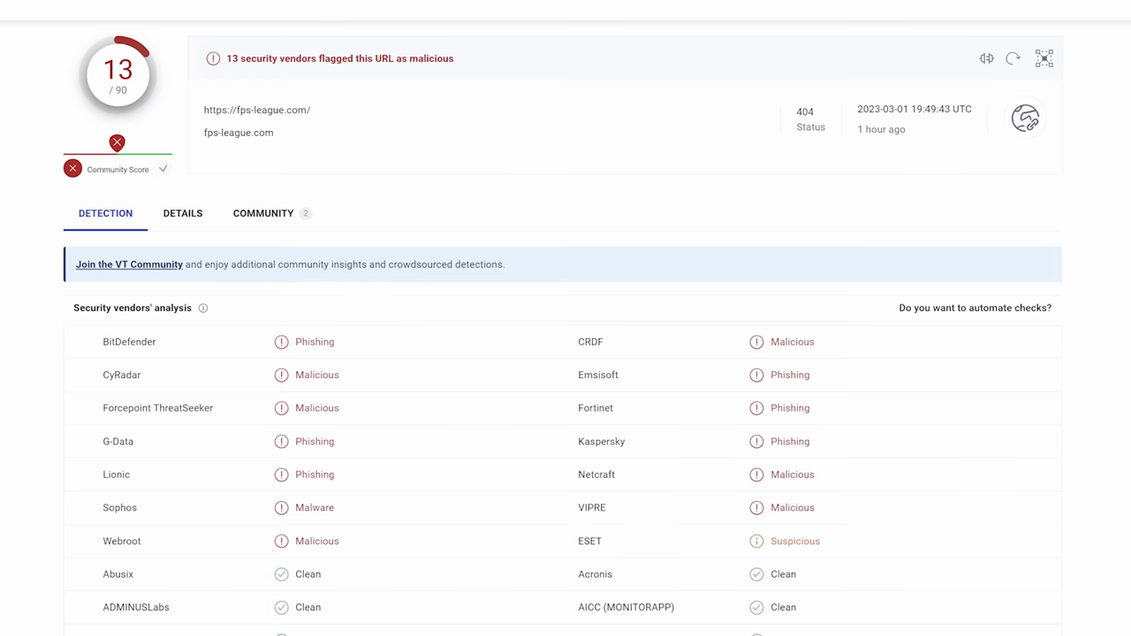
pyautogui.scroll(-10, 566, 354)
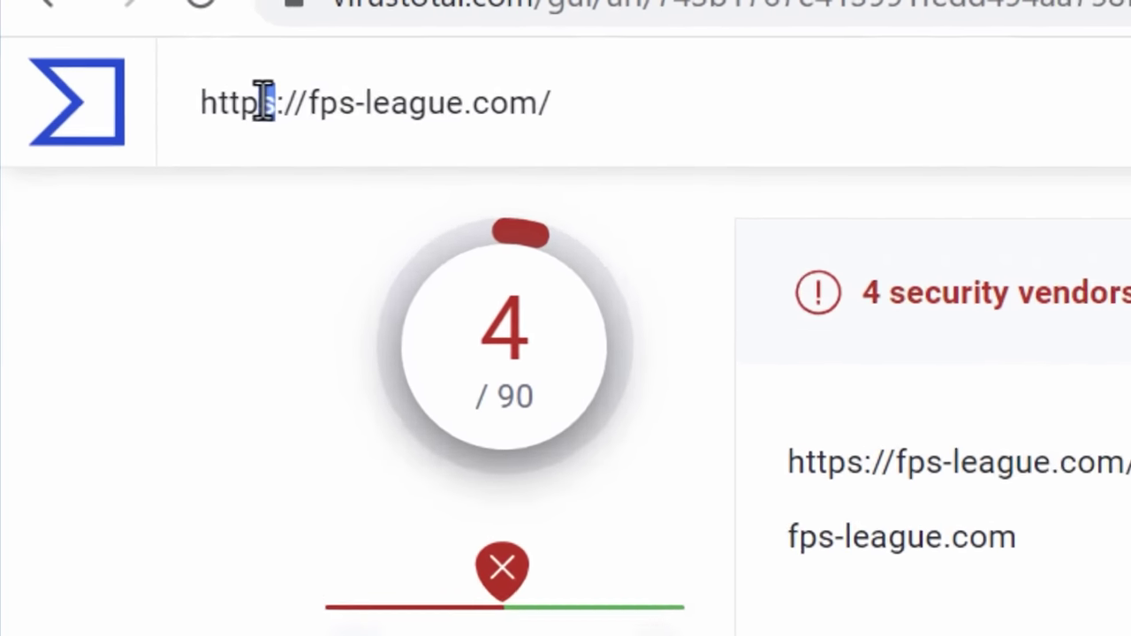
pyautogui.press('BackSpace')
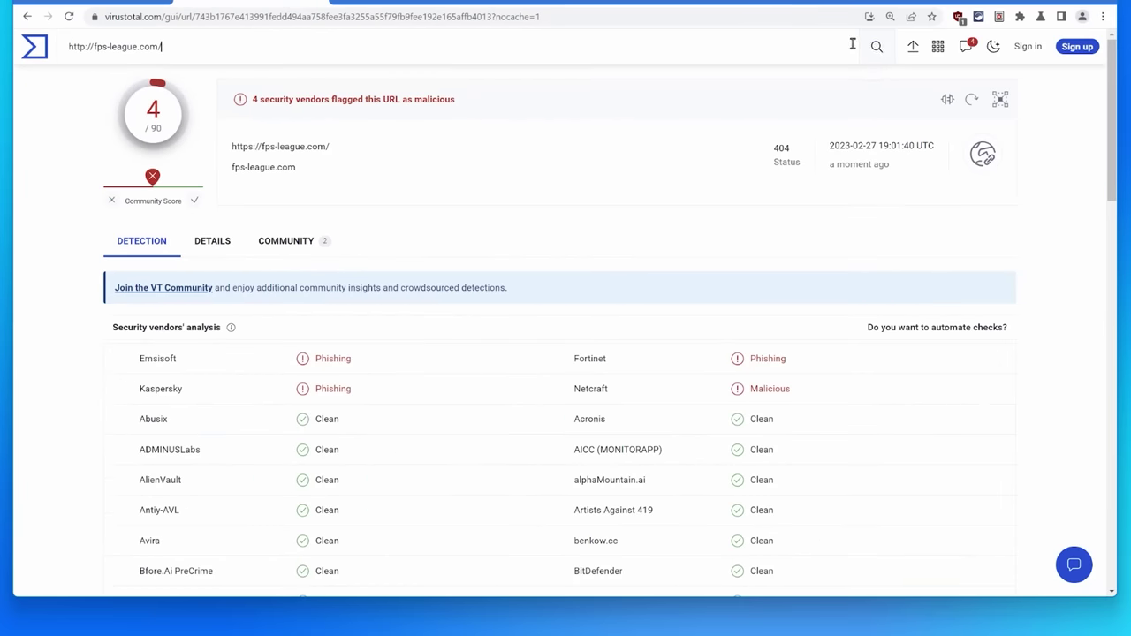
pyautogui.click(875, 57)
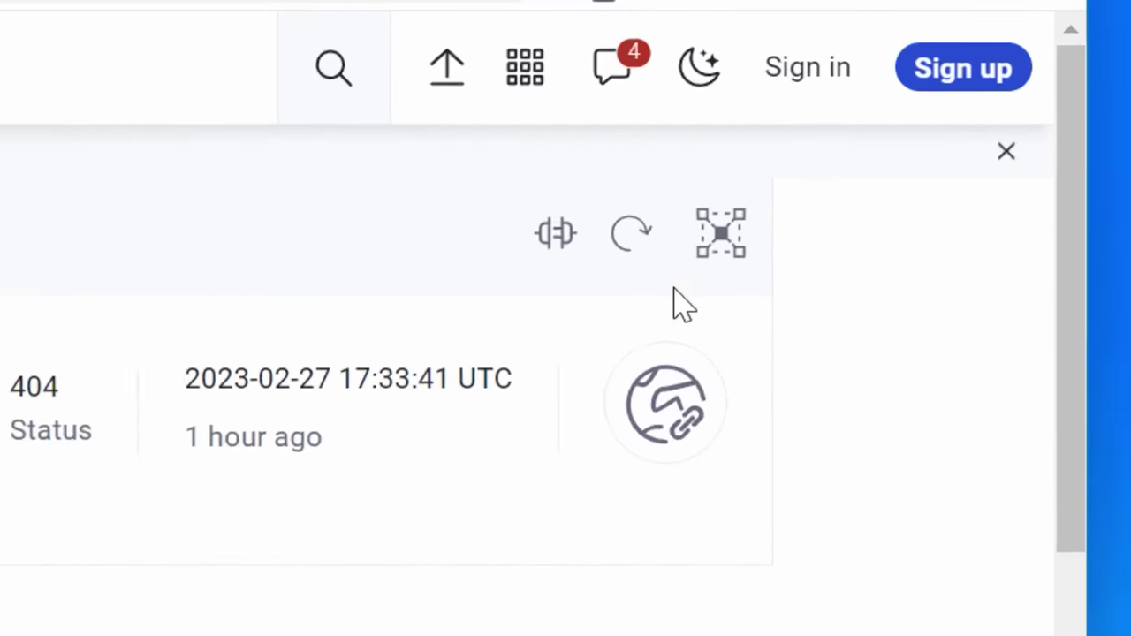
pyautogui.click(566, 262)
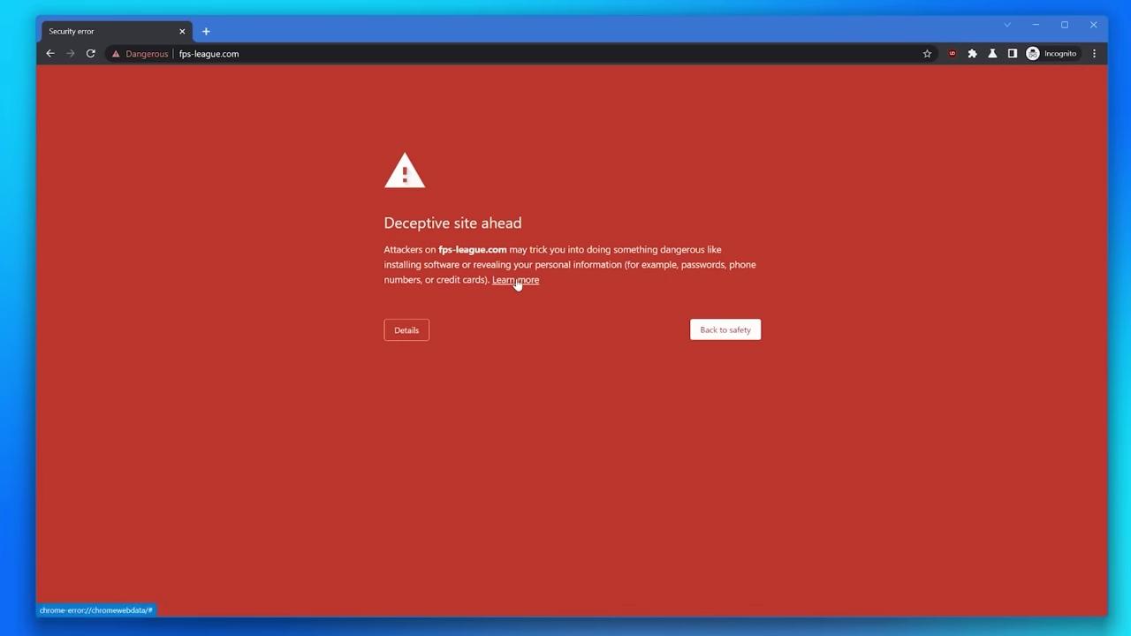
# Highlight the explanation paragraph on Chrome's Deceptive site ahead warning for fps-league.com
pyautogui.moveTo(384, 249); pyautogui.dragTo(645, 279)
pyautogui.click(645, 278)
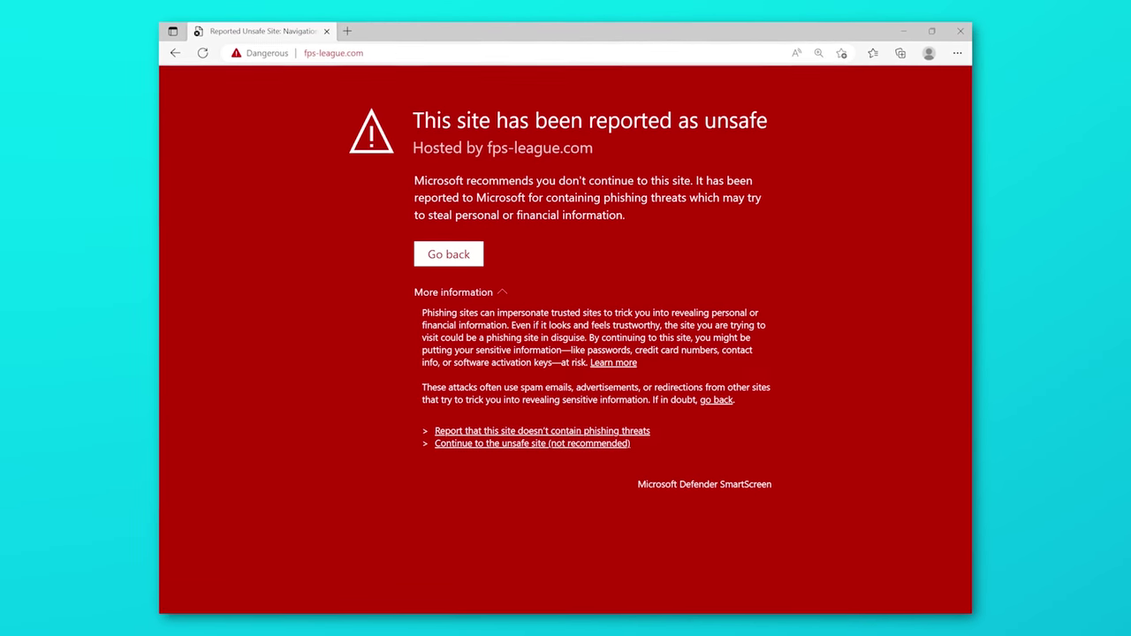